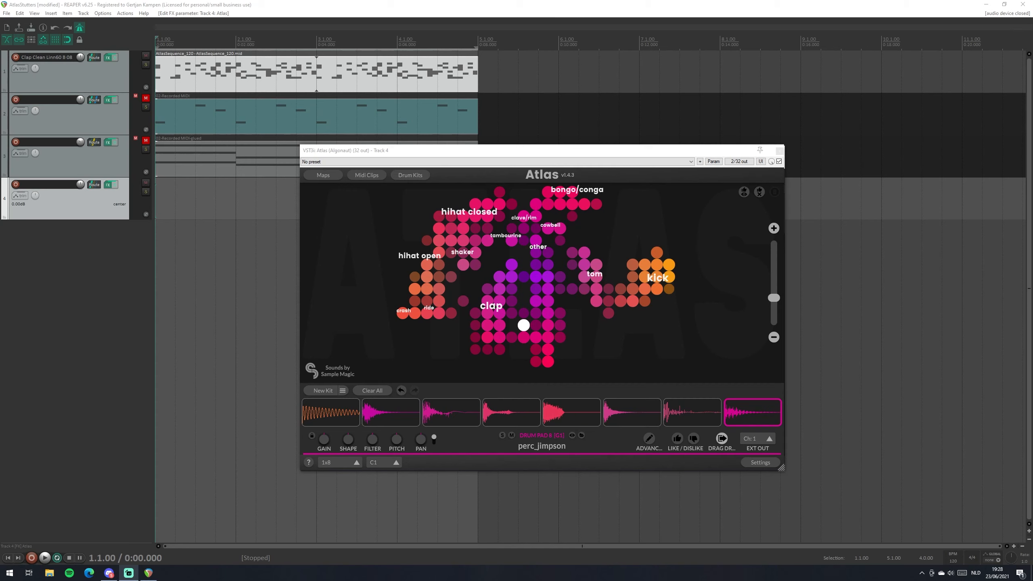
pyautogui.click(670, 152)
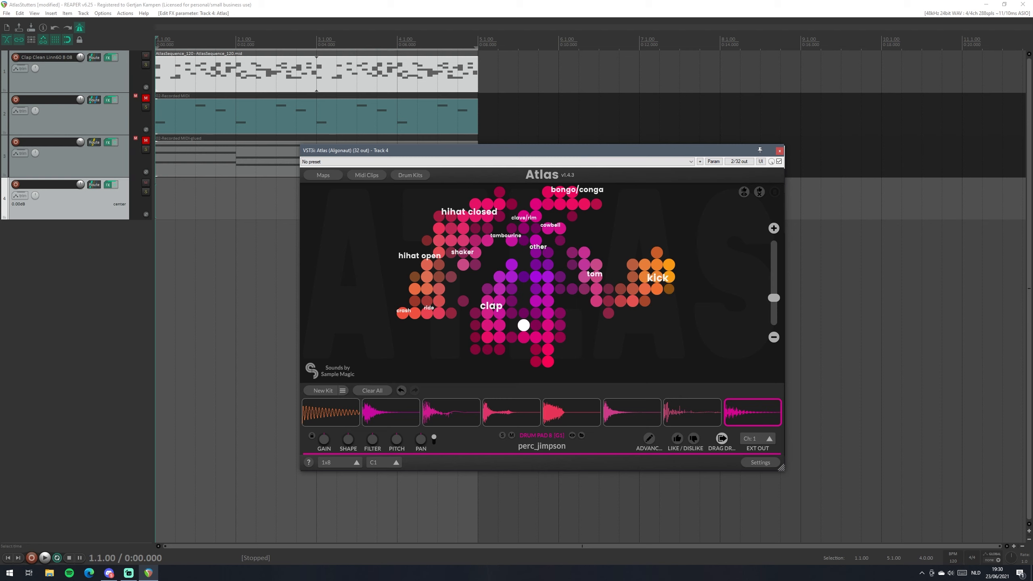
pyautogui.hotkey('alt', 'Tab')
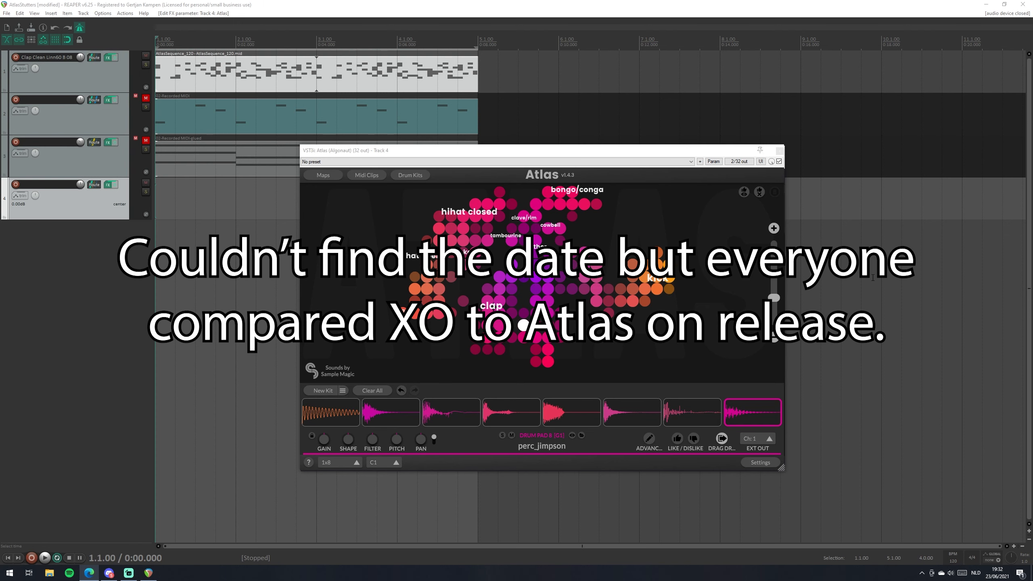
pyautogui.click(720, 267)
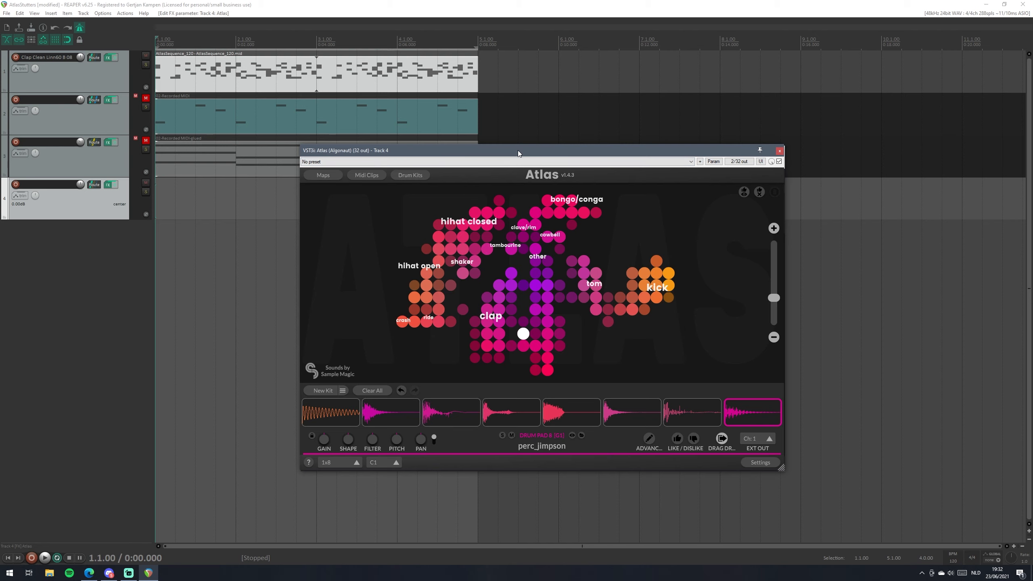
# Separate the overlapping Atlas 1.4.3 and Atlas 2.0.0 plugin windows so both sample maps can be compared.
pyautogui.moveTo(518, 150); pyautogui.dragTo(712, 222)
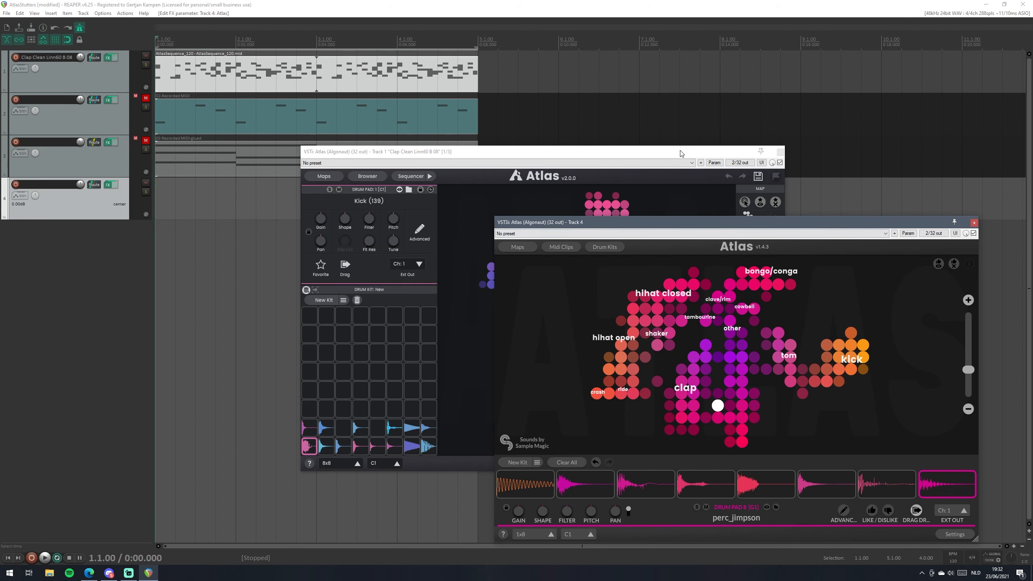
pyautogui.moveTo(682, 154); pyautogui.dragTo(582, 110)
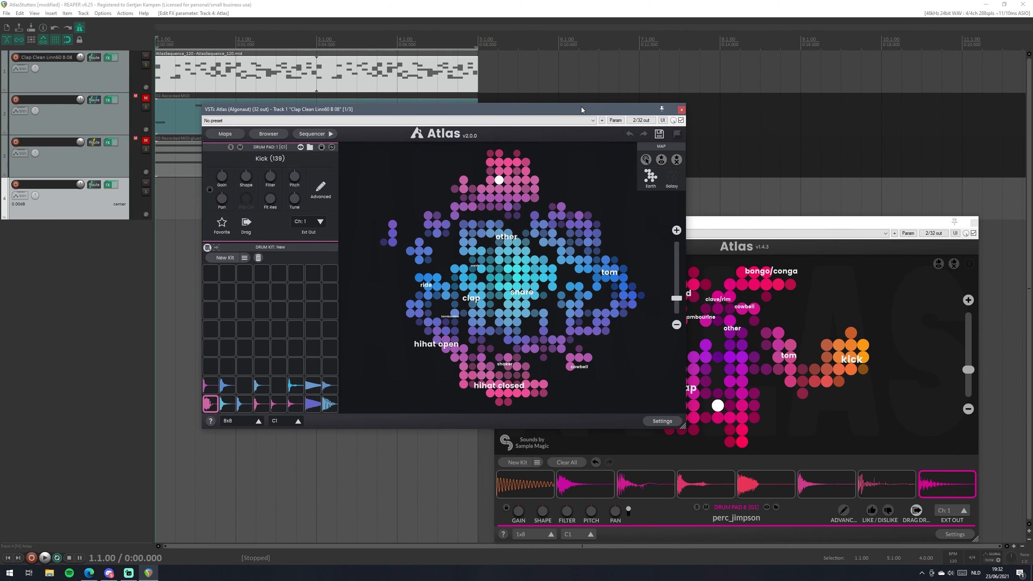
pyautogui.click(870, 304)
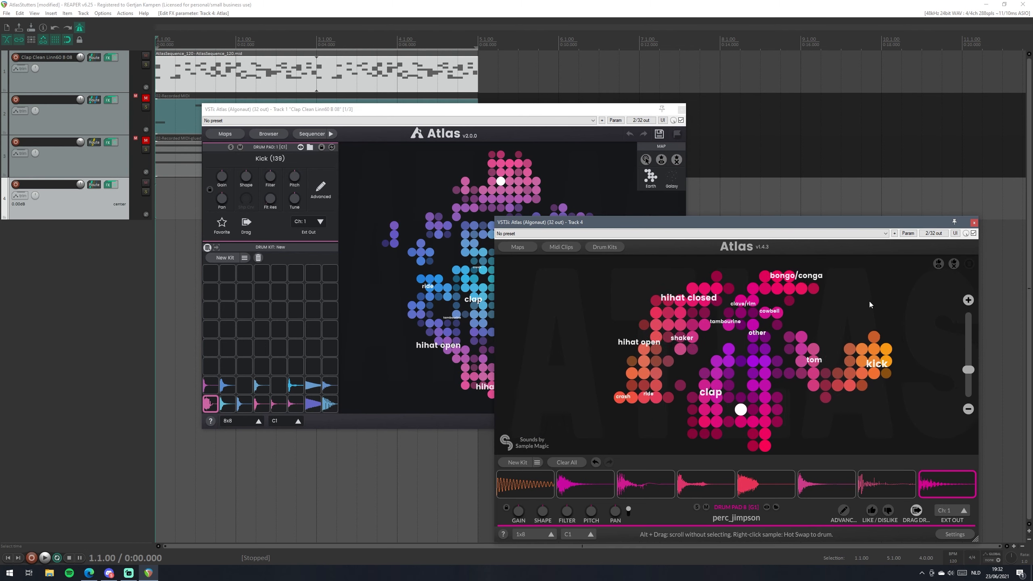
pyautogui.moveTo(870, 302); pyautogui.dragTo(850, 280)
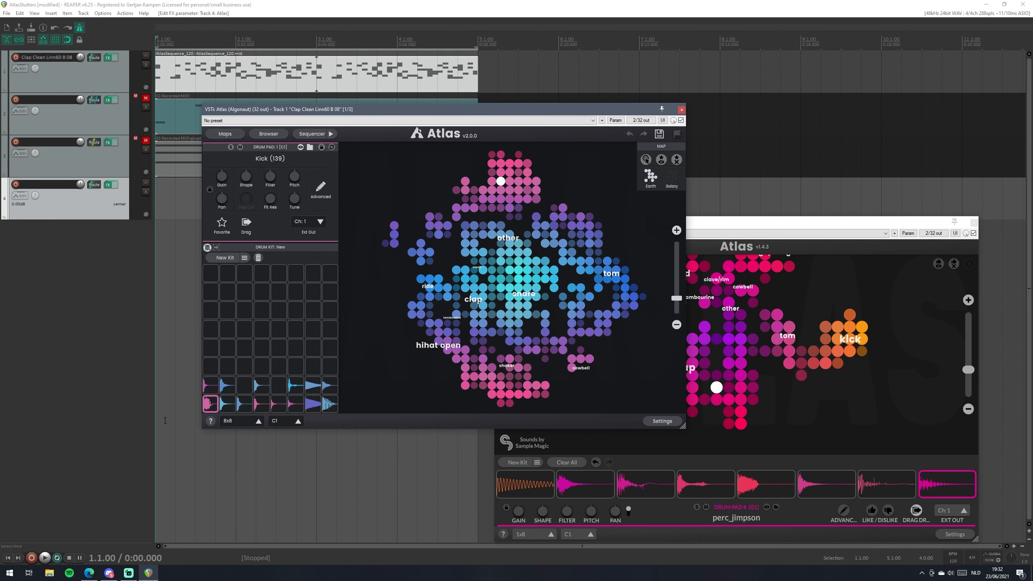
# Set the Atlas 2.0.0 drum pad layout to 1x8 and move its window slightly further from the older version.
pyautogui.click(257, 422)
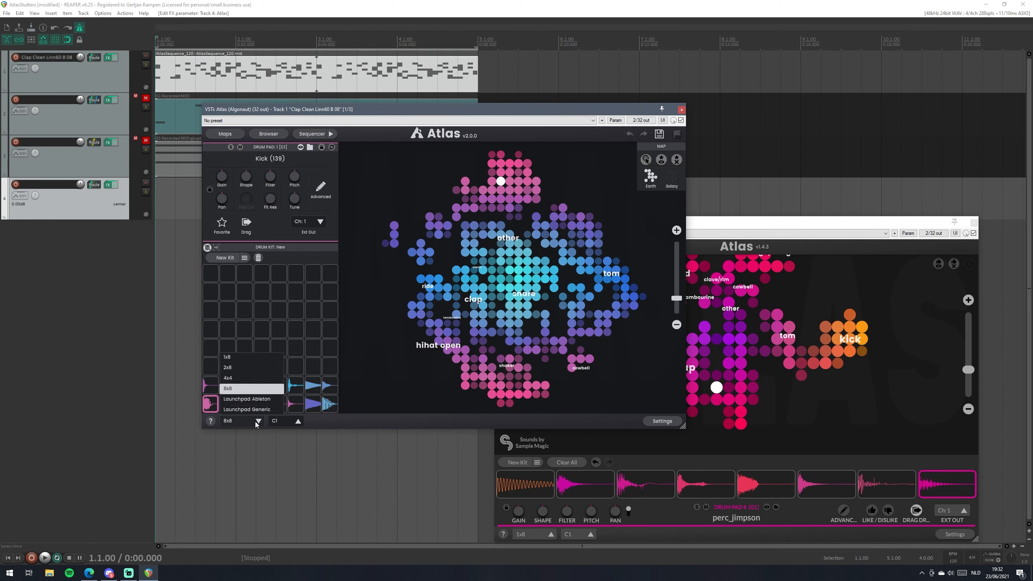
pyautogui.click(242, 361)
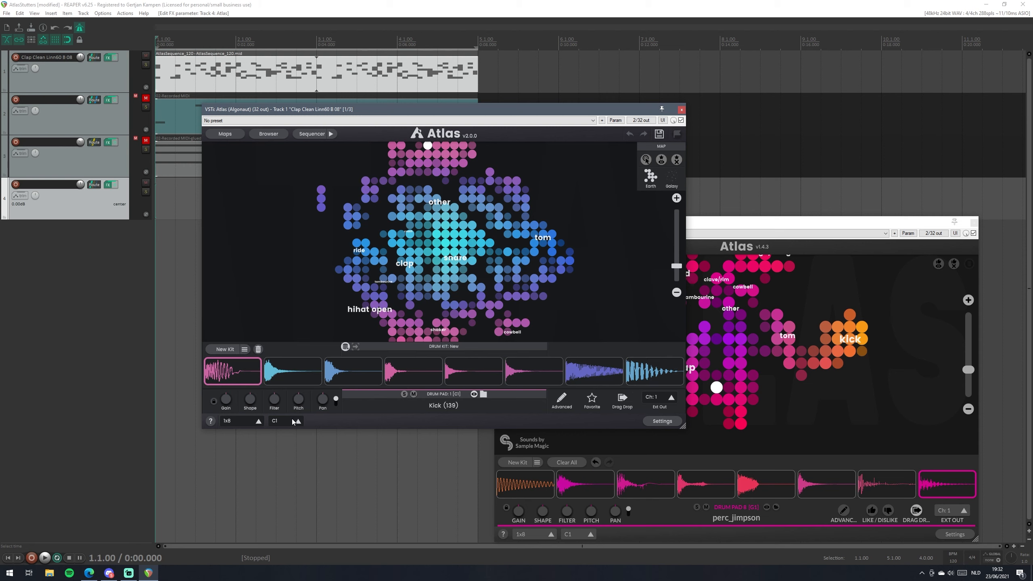
pyautogui.click(873, 370)
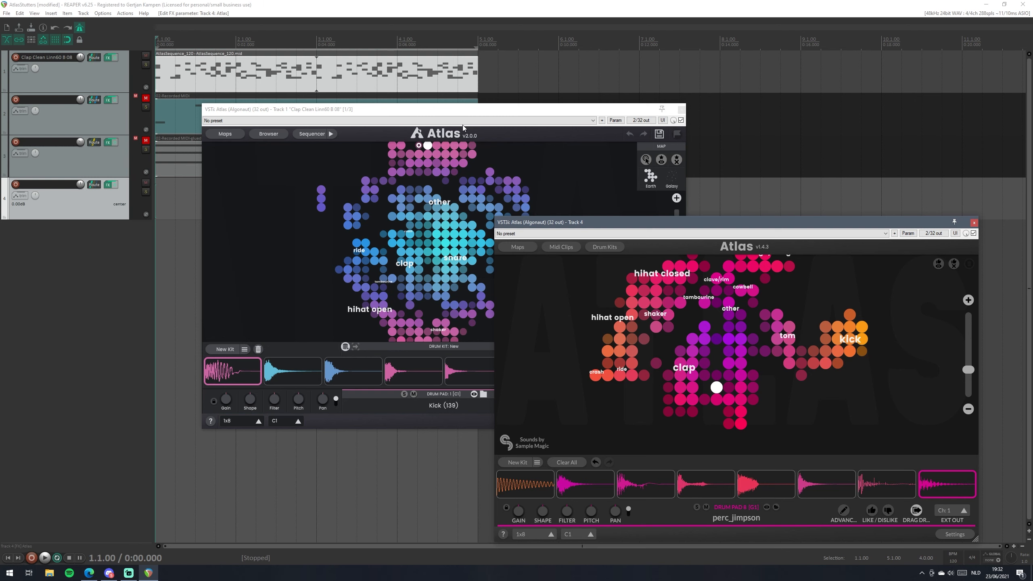
pyautogui.moveTo(501, 113); pyautogui.dragTo(464, 110)
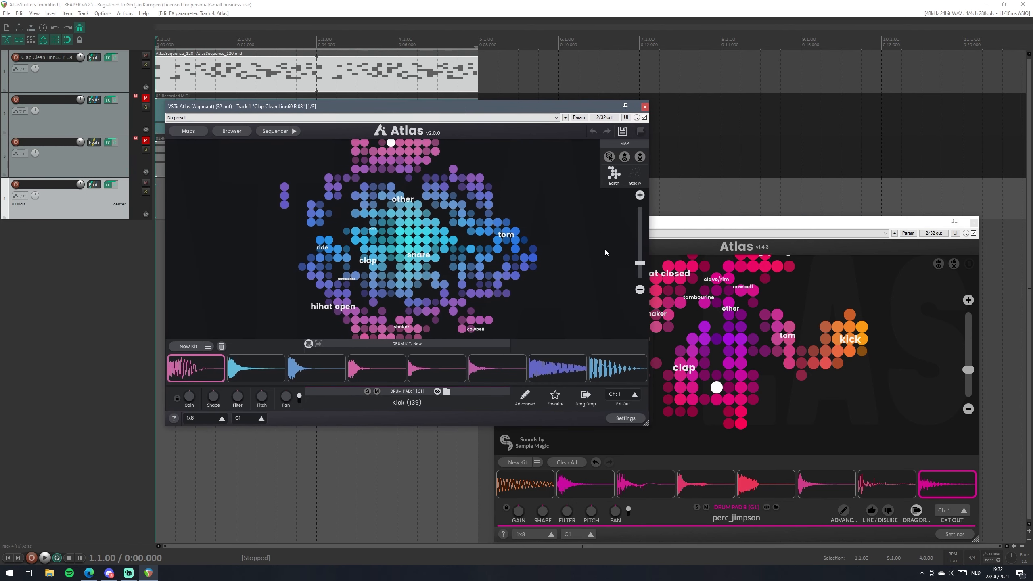
# Switch the Atlas 2.0.0 sample map to Galaxy mode and audition samples in the snare region.
pyautogui.click(635, 176)
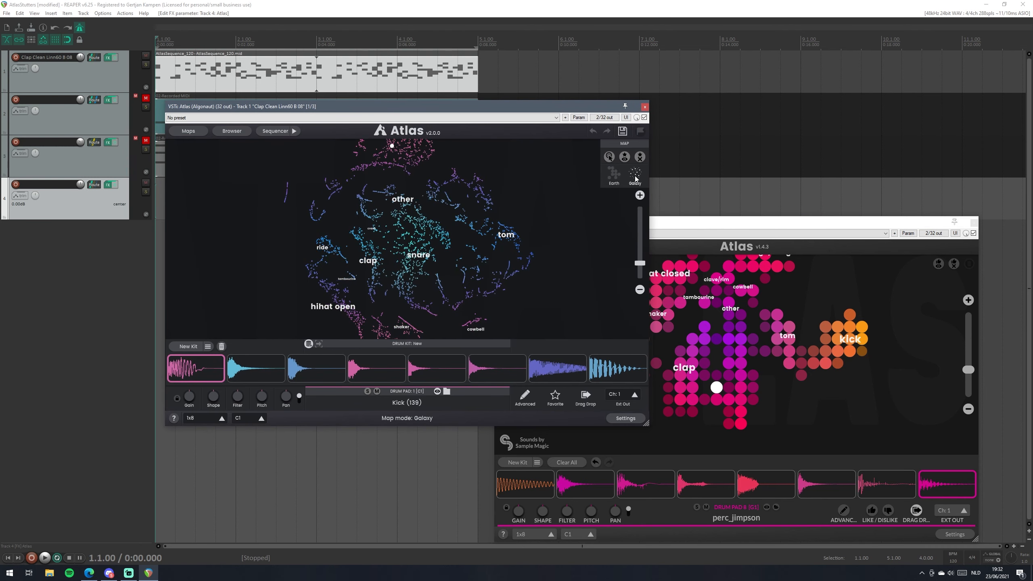
pyautogui.scroll(3, 458, 249)
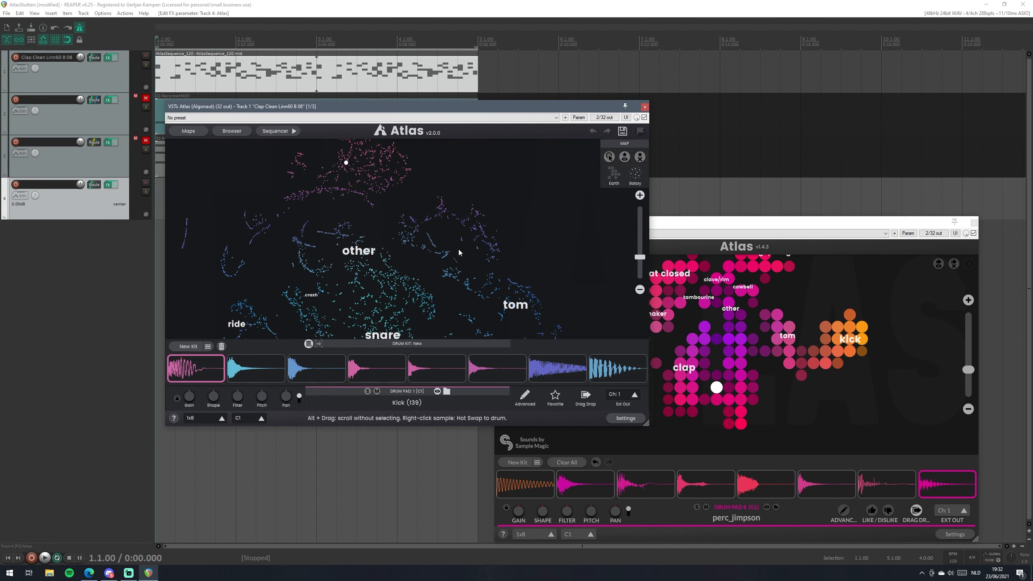
pyautogui.scroll(2, 387, 291)
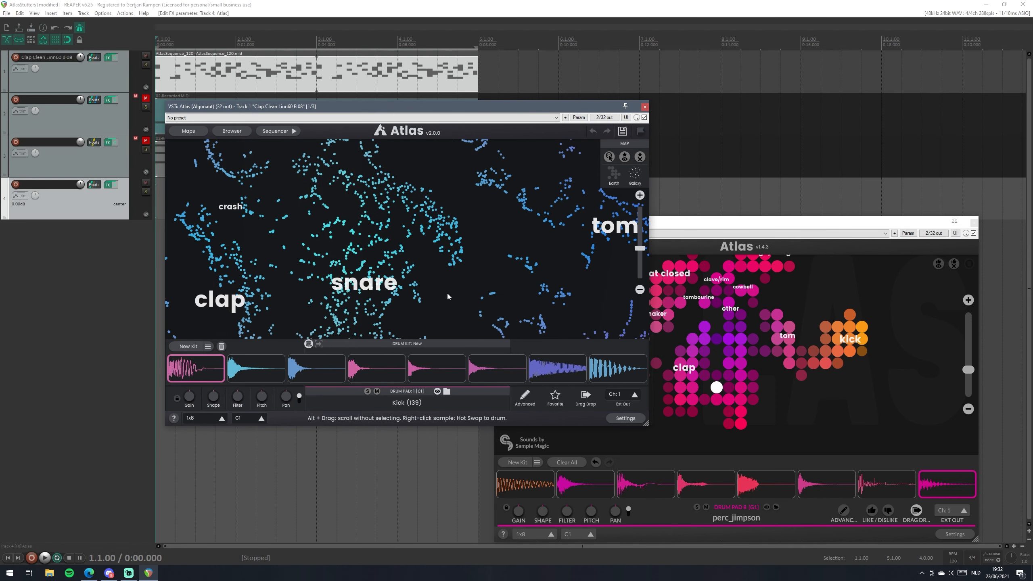
pyautogui.moveTo(447, 292); pyautogui.dragTo(568, 175)
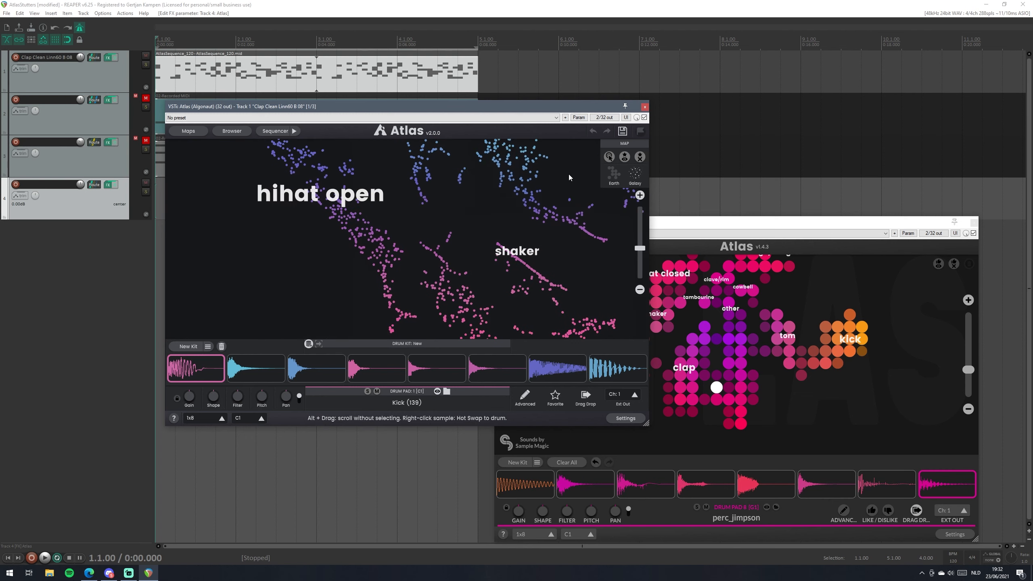
pyautogui.scroll(2, 458, 212)
pyautogui.scroll(2, 428, 192)
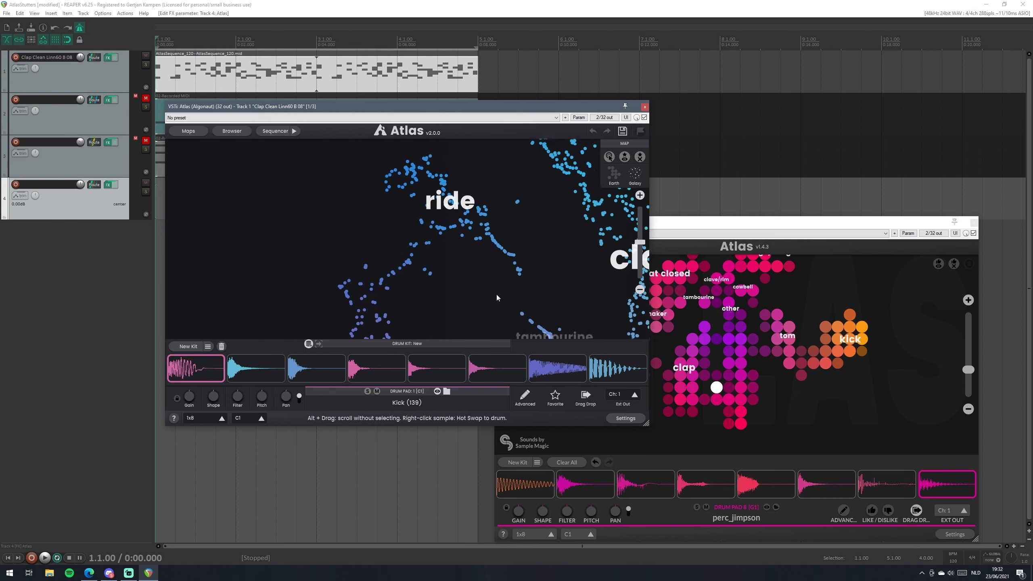
pyautogui.scroll(-3, 496, 296)
pyautogui.moveTo(565, 220); pyautogui.dragTo(378, 281)
pyautogui.click(532, 216)
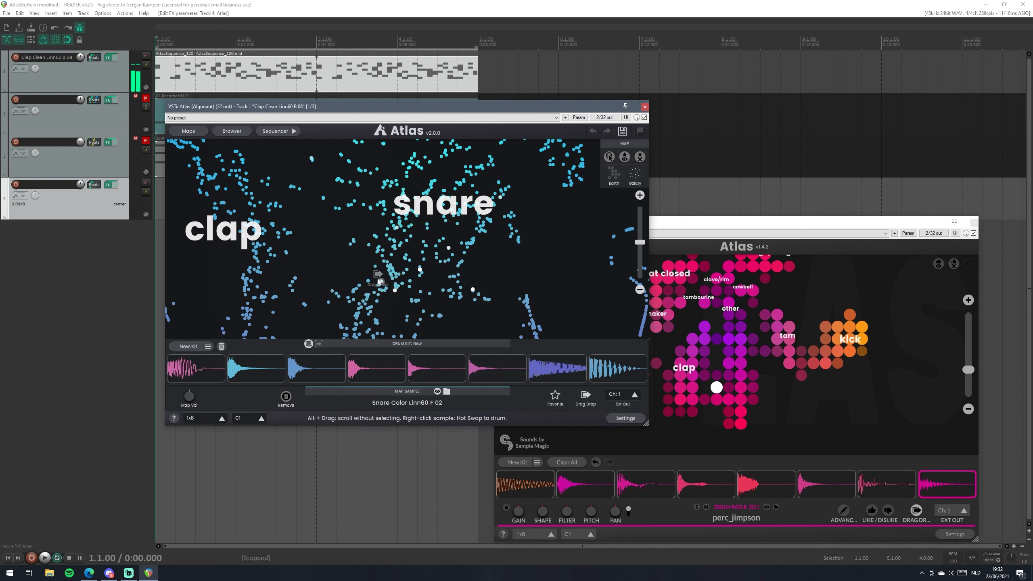
# Alternate the Atlas 2.0.0 map between Earth and Galaxy modes to compare them, ending on Earth.
pyautogui.press('e')
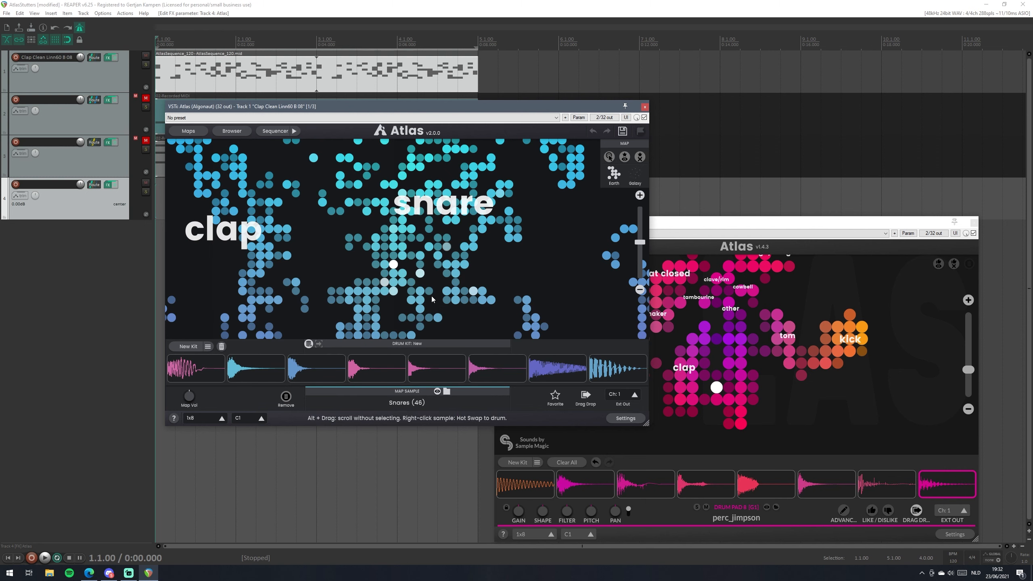
pyautogui.click(633, 181)
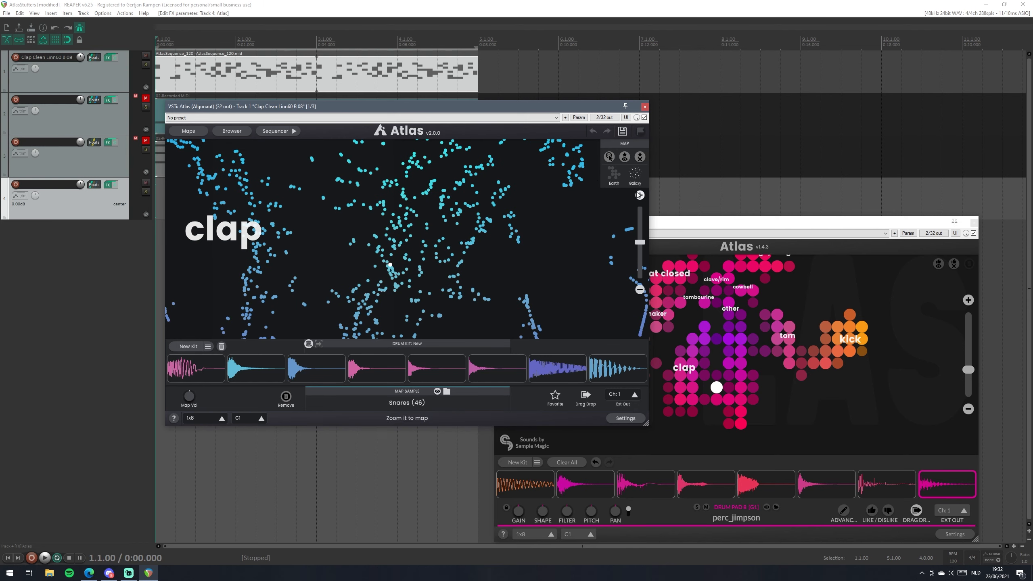
pyautogui.click(613, 176)
# Examine how the Earth map arranges its samples on a grid at different zoom levels.
pyautogui.scroll(-5, 539, 238)
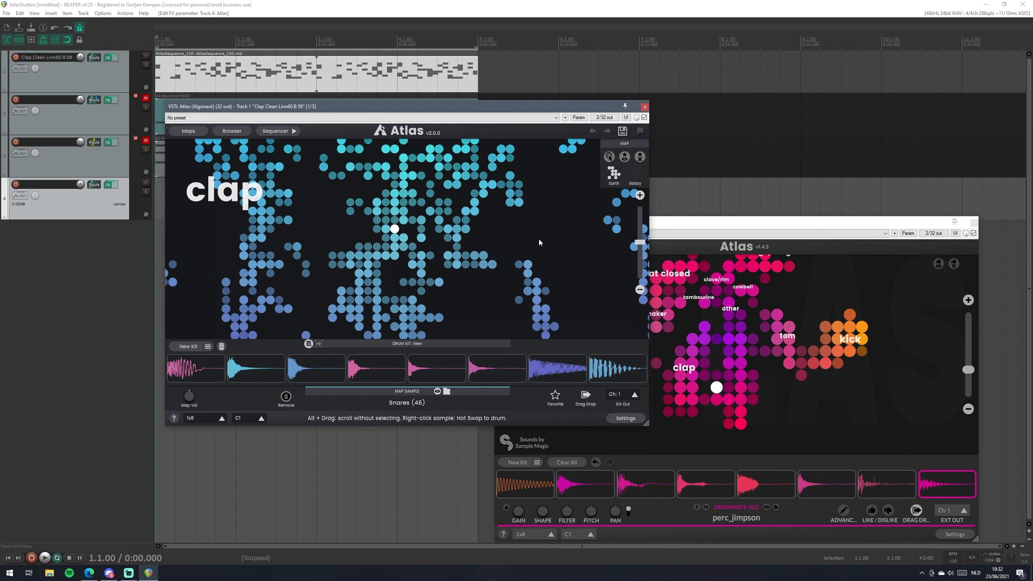
pyautogui.scroll(-5, 535, 246)
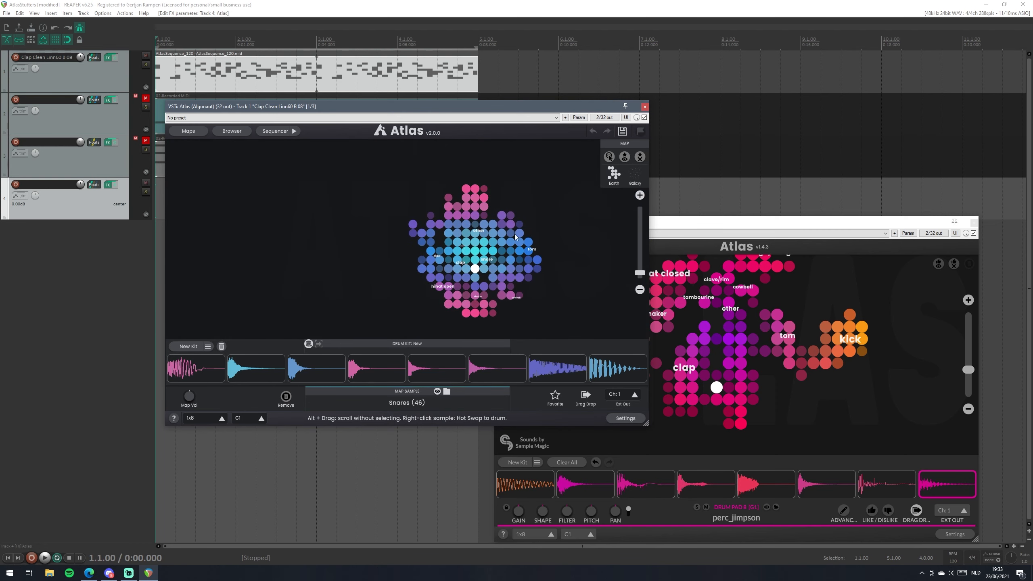
pyautogui.scroll(10, 506, 238)
pyautogui.scroll(5, 495, 244)
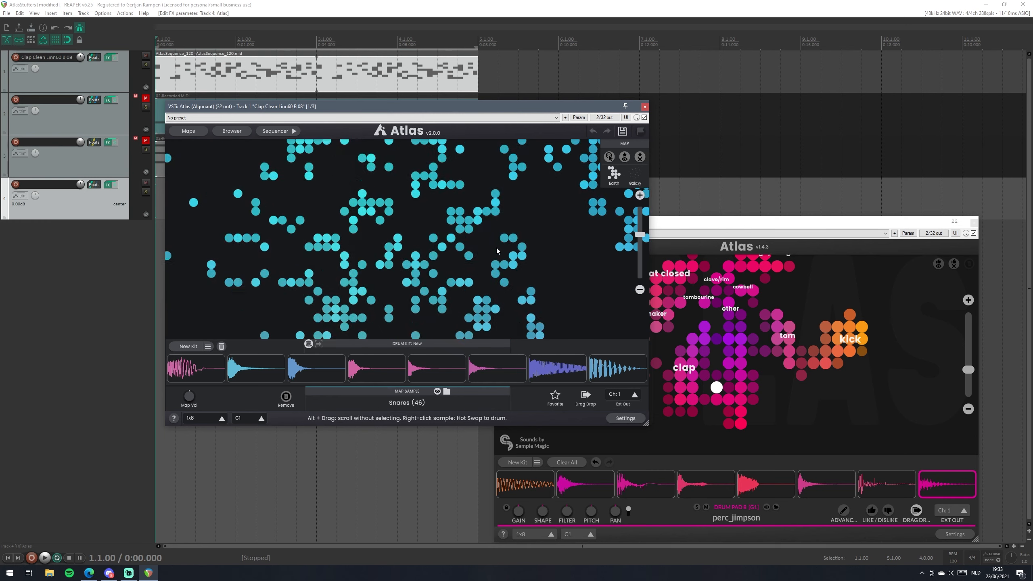
pyautogui.scroll(2, 457, 246)
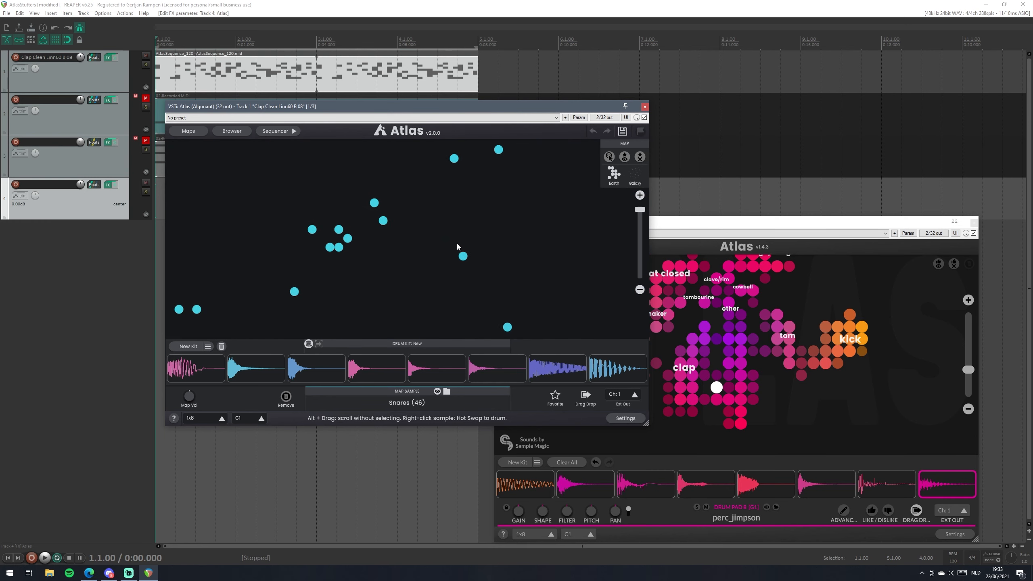
pyautogui.scroll(2, 287, 243)
pyautogui.scroll(-4, 288, 240)
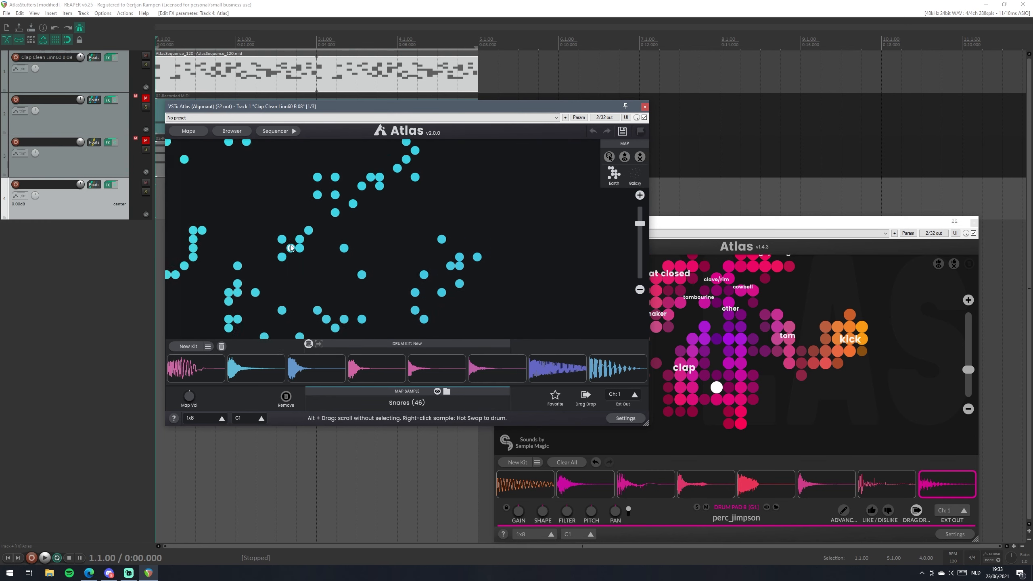
pyautogui.moveTo(470, 250); pyautogui.dragTo(487, 232)
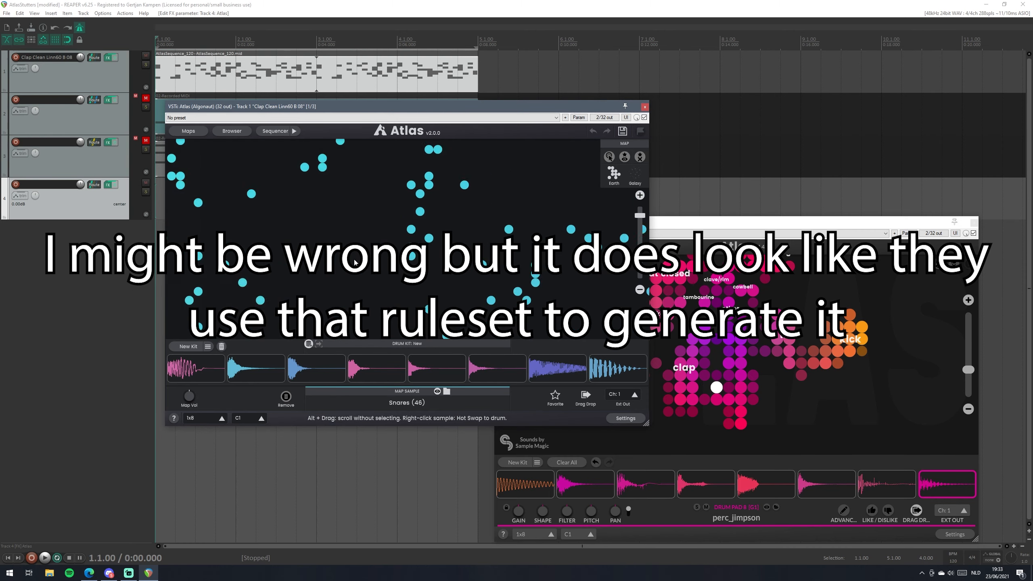
pyautogui.scroll(-3, 356, 259)
pyautogui.scroll(6, 356, 259)
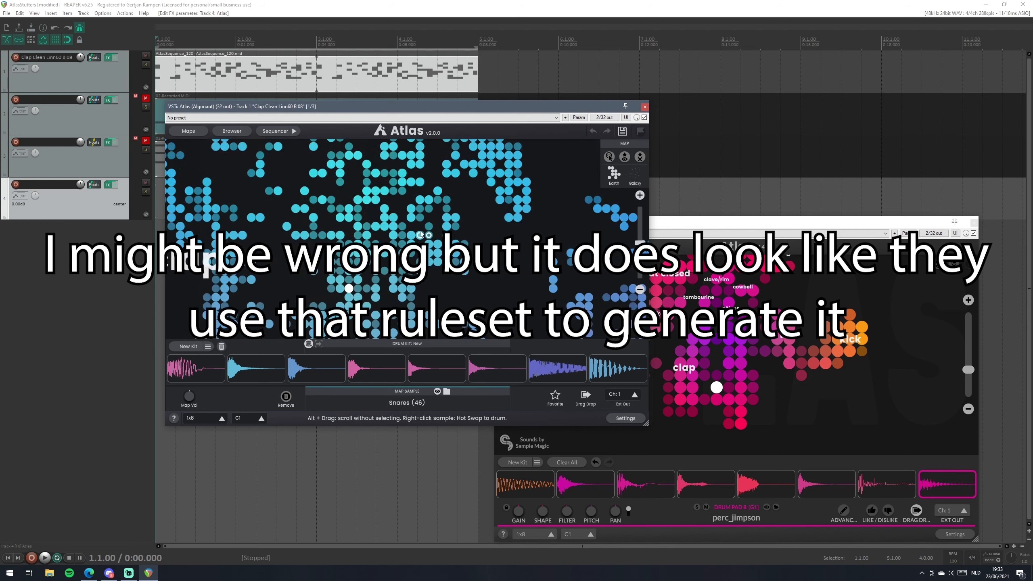
pyautogui.scroll(-6, 382, 259)
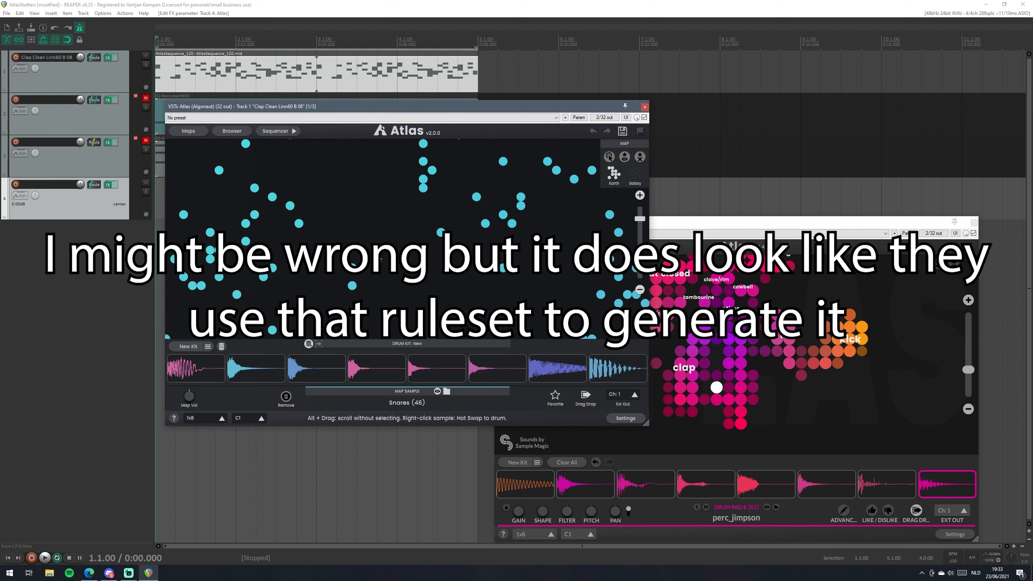
# Return the map to Galaxy mode and inspect the spacing of individual samples around the snare cluster.
pyautogui.scroll(4, 391, 240)
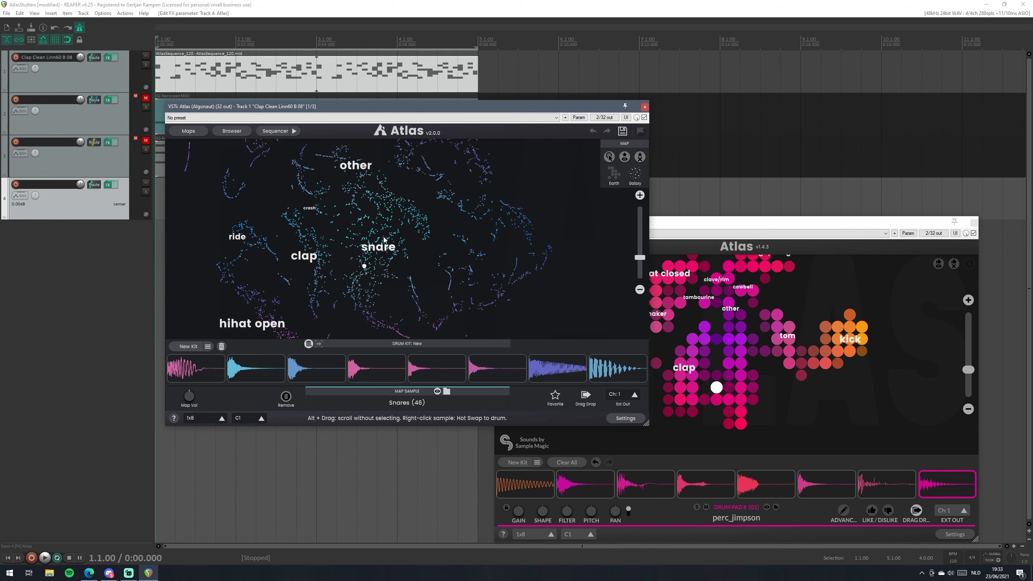
pyautogui.scroll(3, 387, 243)
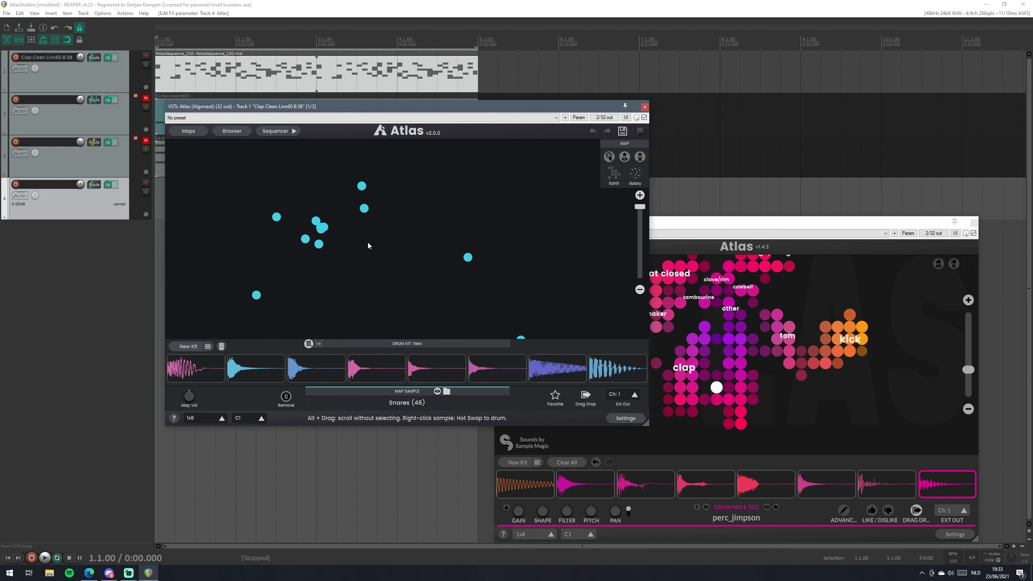
pyautogui.scroll(-2, 367, 246)
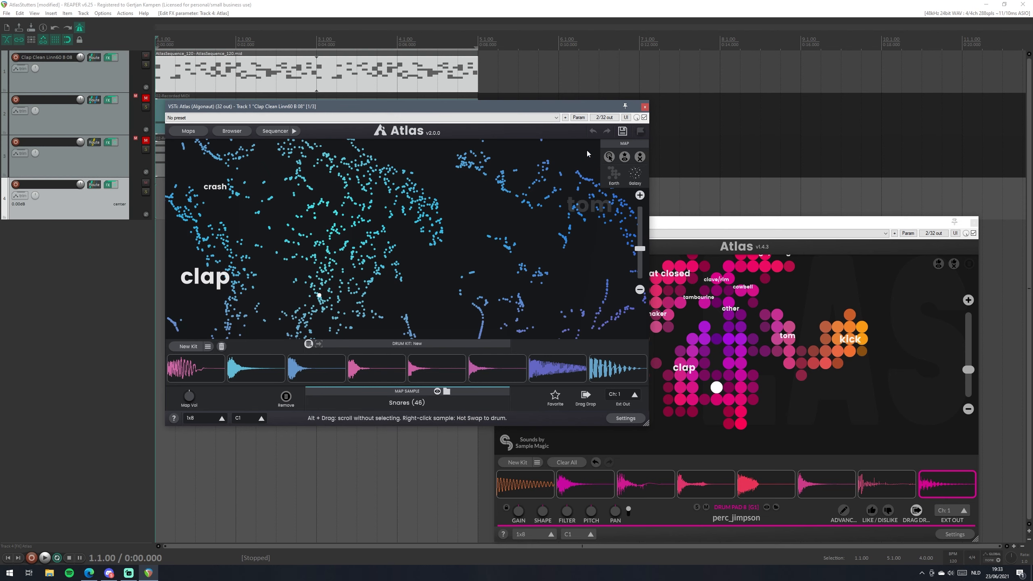
# Turn the second map display option on and back off to compare its effect on the Galaxy map.
pyautogui.click(625, 162)
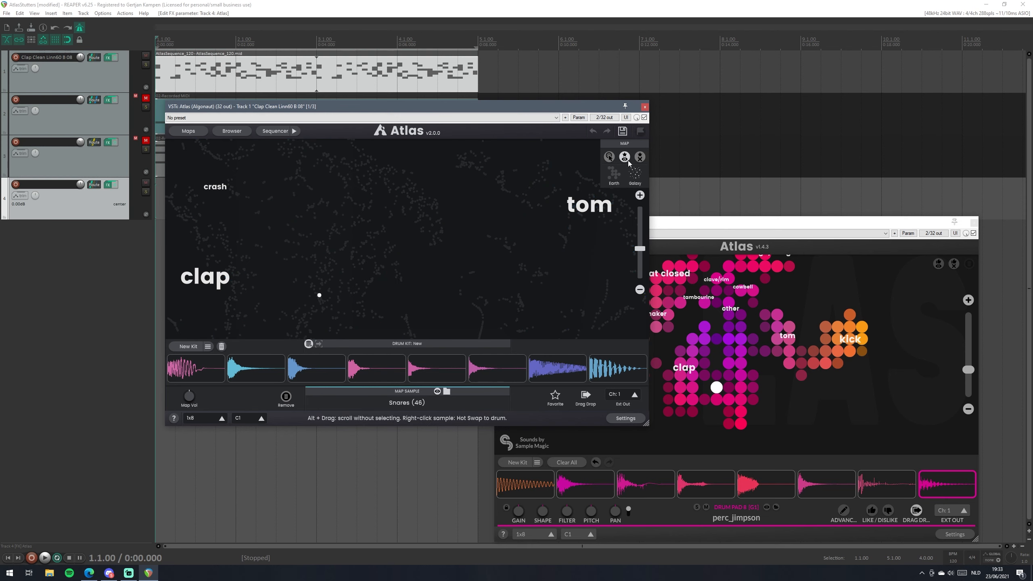
pyautogui.click(626, 162)
pyautogui.moveTo(512, 229); pyautogui.dragTo(556, 217)
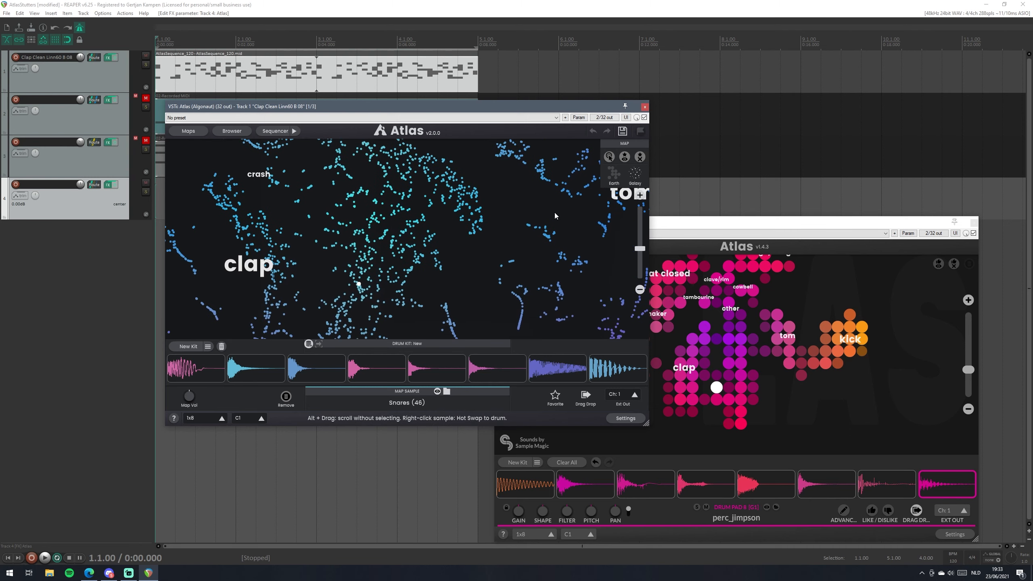
# Enable hover playback for the map and audition samples across the snare region.
pyautogui.click(610, 157)
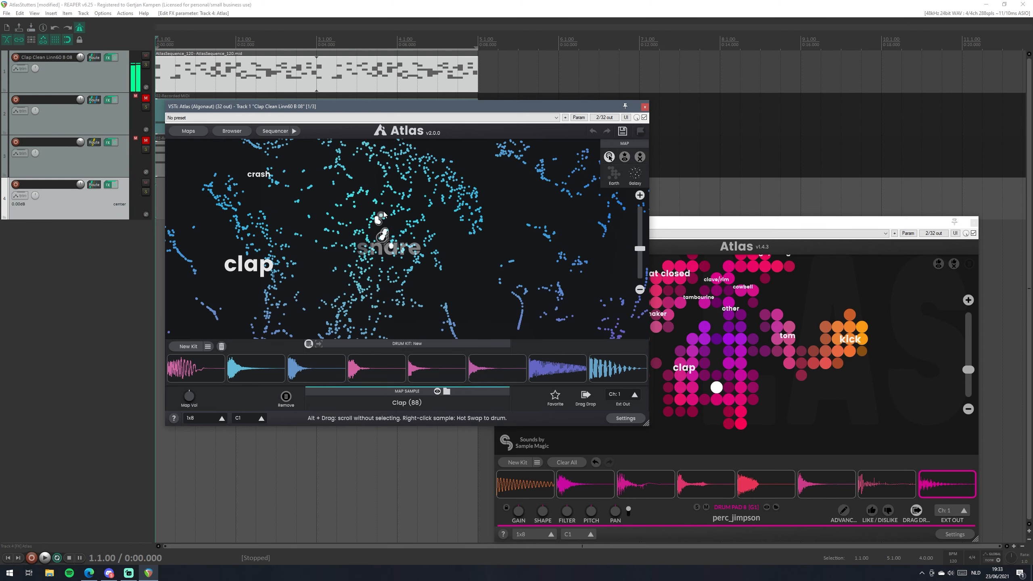
pyautogui.moveTo(394, 192); pyautogui.dragTo(430, 203)
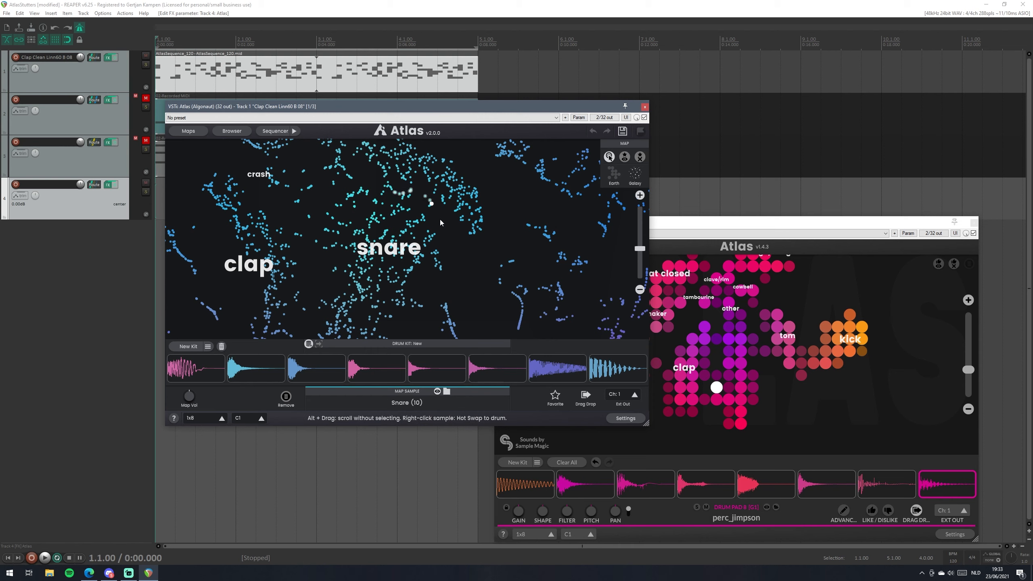
pyautogui.moveTo(439, 220); pyautogui.dragTo(537, 259)
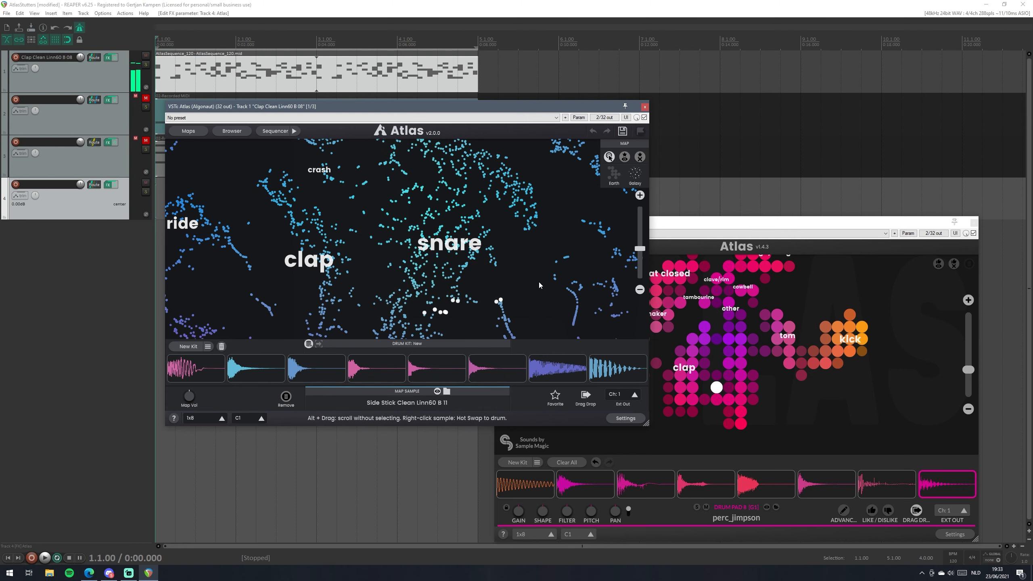
# Audition samples across the Galaxy map from the snare region to the tom region, and turn hover playback off.
pyautogui.scroll(-3, 539, 282)
pyautogui.moveTo(532, 280); pyautogui.dragTo(490, 276)
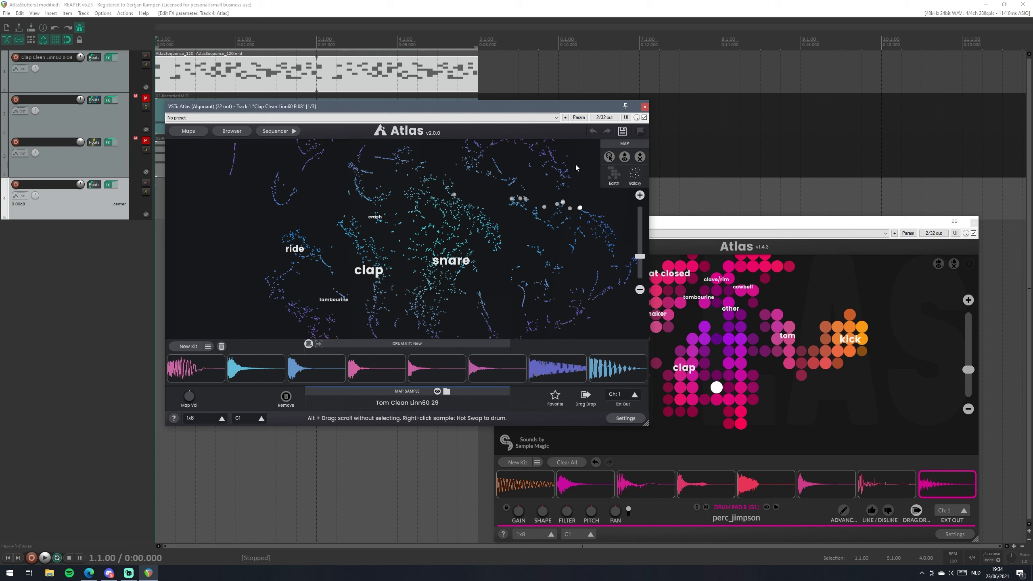
pyautogui.click(641, 157)
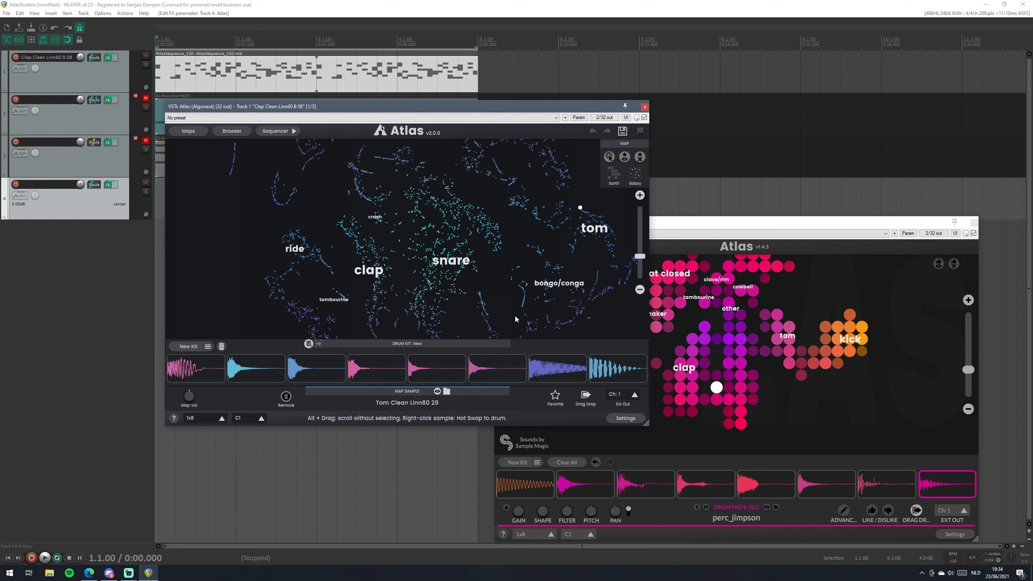
# Mark the open hi-hat pad's sample, Closed Hat(36), as a favourite and filter the map to favourites only.
pyautogui.click(450, 365)
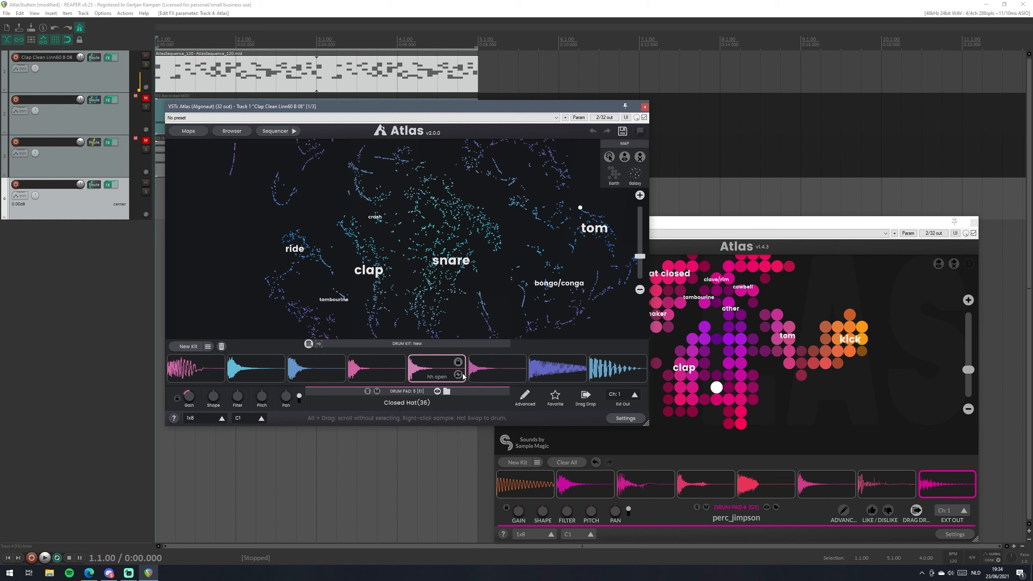
pyautogui.click(556, 396)
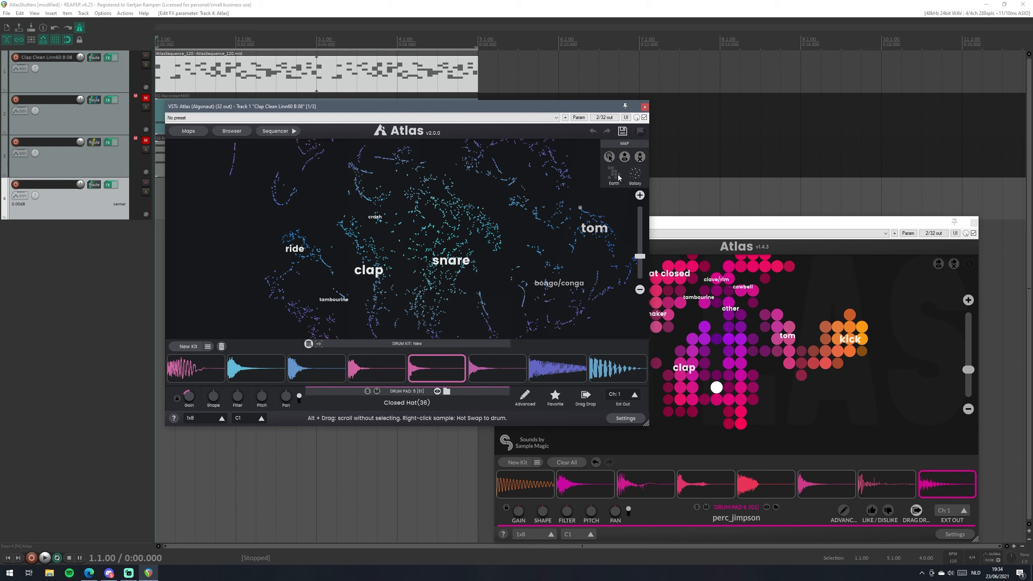
pyautogui.click(625, 157)
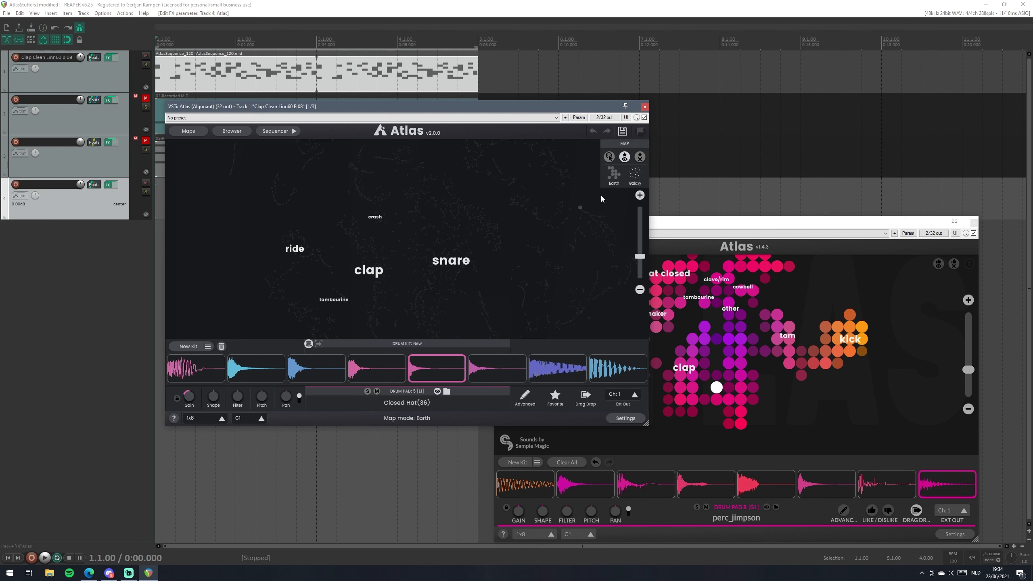
# Locate and audition the favourited Closed Hat(36) on the filtered map, and restore the full map display.
pyautogui.click(531, 248)
pyautogui.scroll(-3, 506, 264)
pyautogui.scroll(-2, 506, 265)
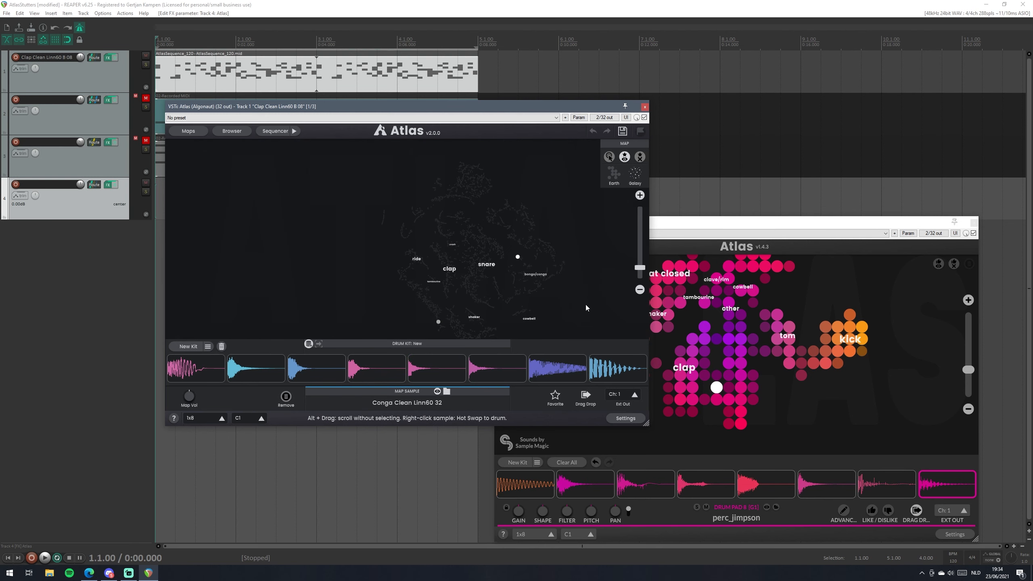
pyautogui.scroll(8, 417, 299)
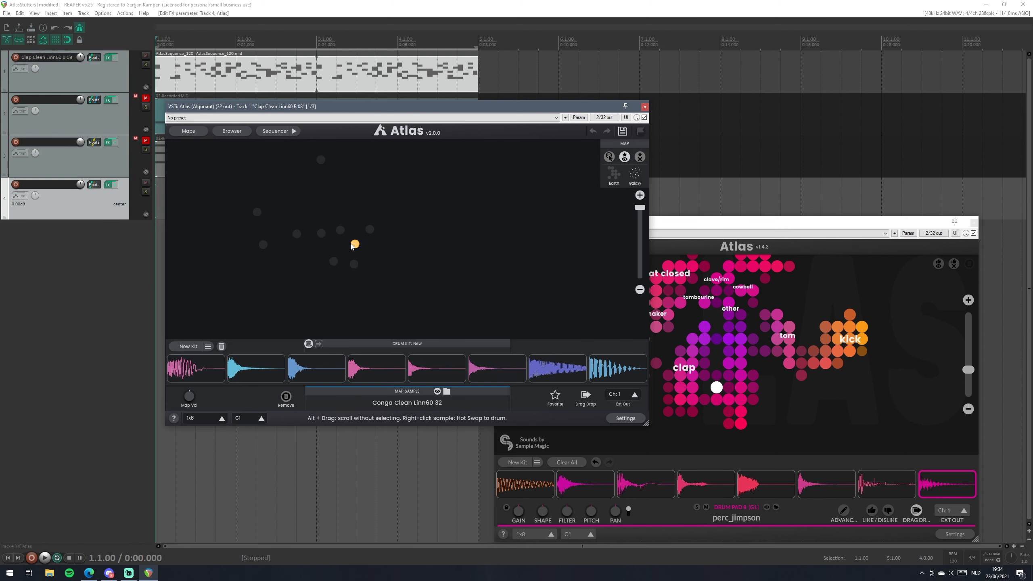
pyautogui.click(353, 254)
pyautogui.scroll(-1, 480, 232)
pyautogui.scroll(-3, 494, 211)
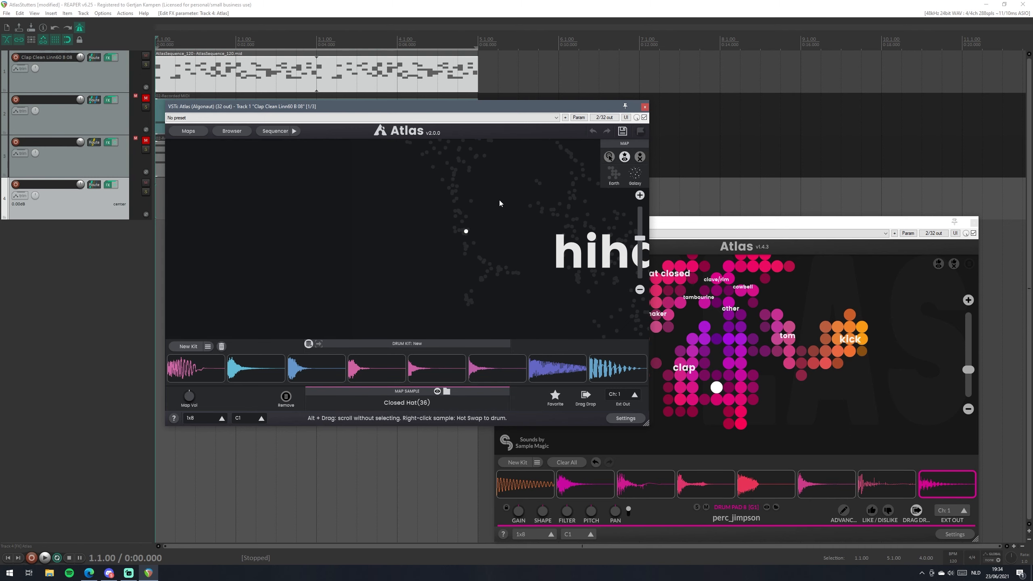
pyautogui.moveTo(380, 234); pyautogui.dragTo(347, 312)
pyautogui.scroll(-1, 379, 290)
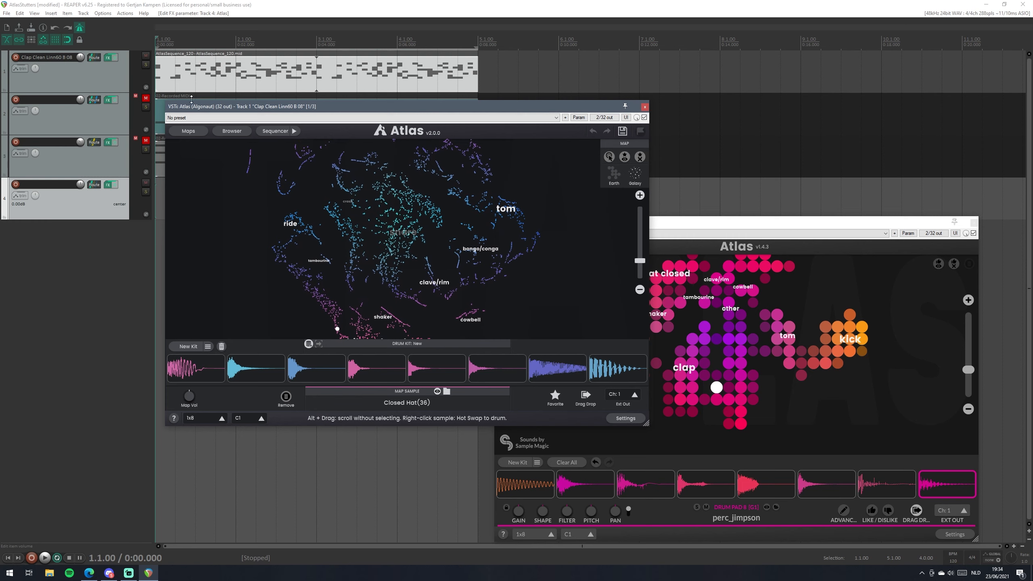
# Load the Drumsels map from the map library.
pyautogui.click(188, 131)
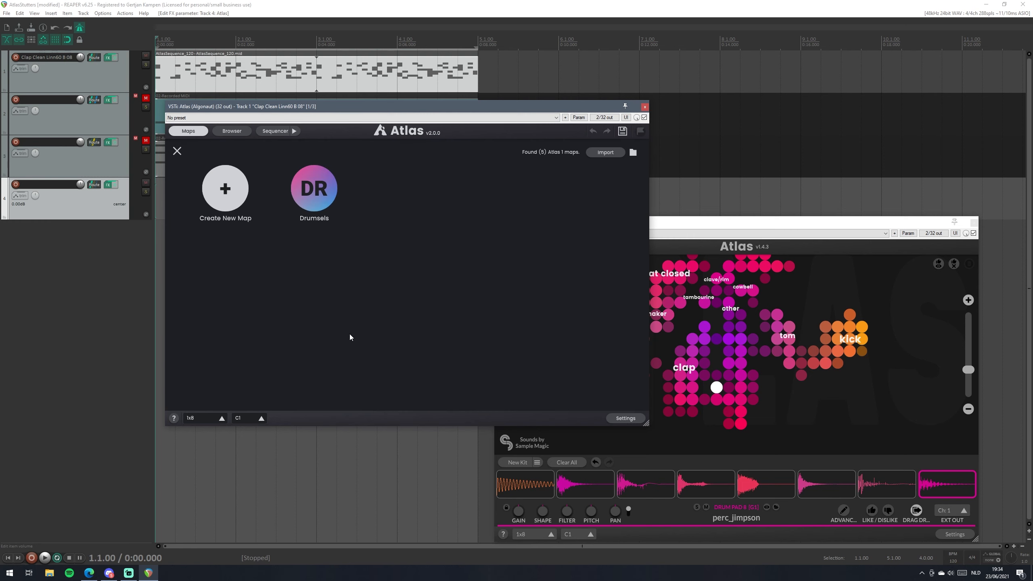
pyautogui.click(313, 188)
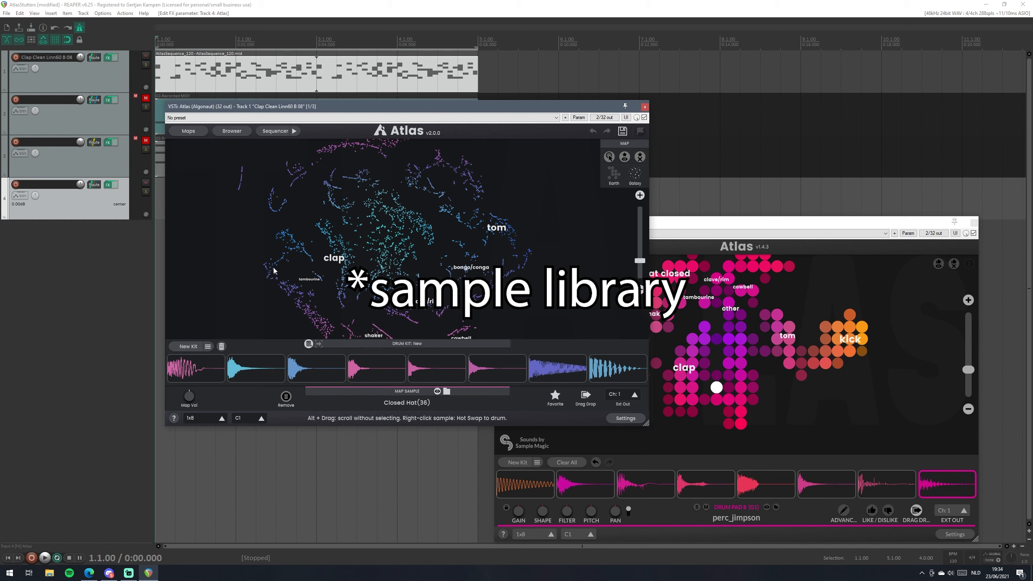
pyautogui.click(188, 131)
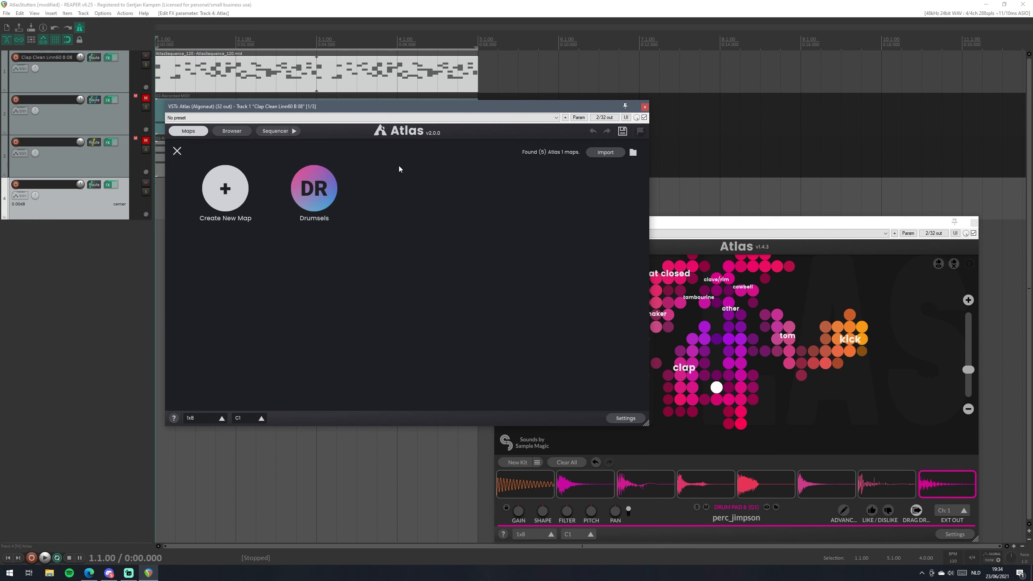
pyautogui.moveTo(299, 191)
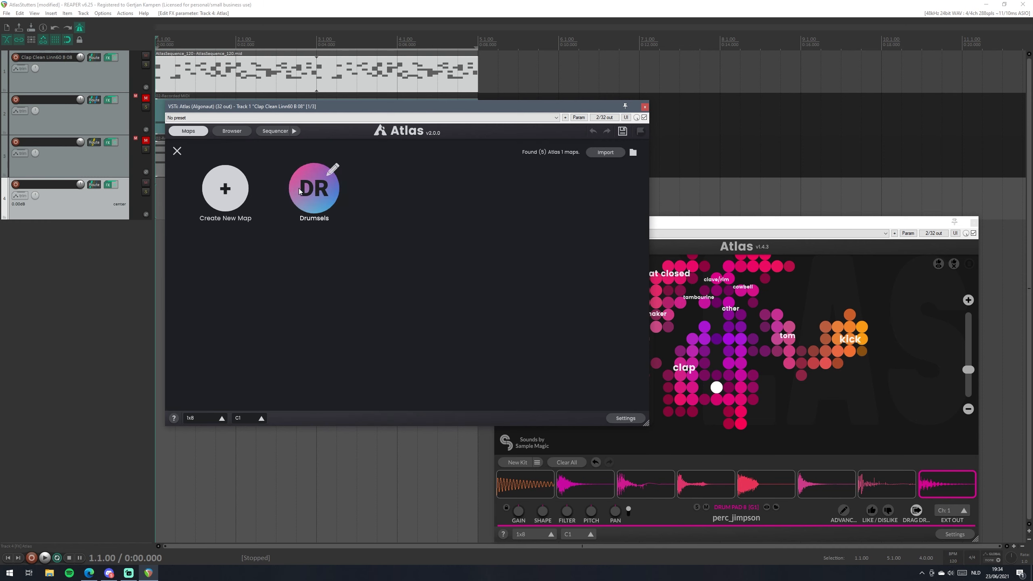
pyautogui.click(321, 177)
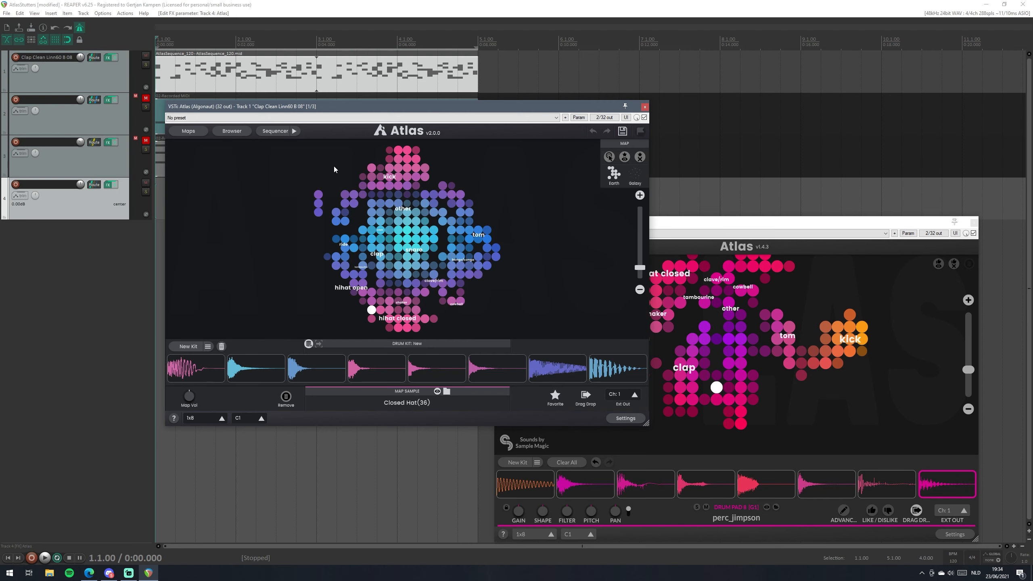
# Review the Drumsels map's edit page with its sample folders and rebuild option, and close it unchanged.
pyautogui.click(192, 132)
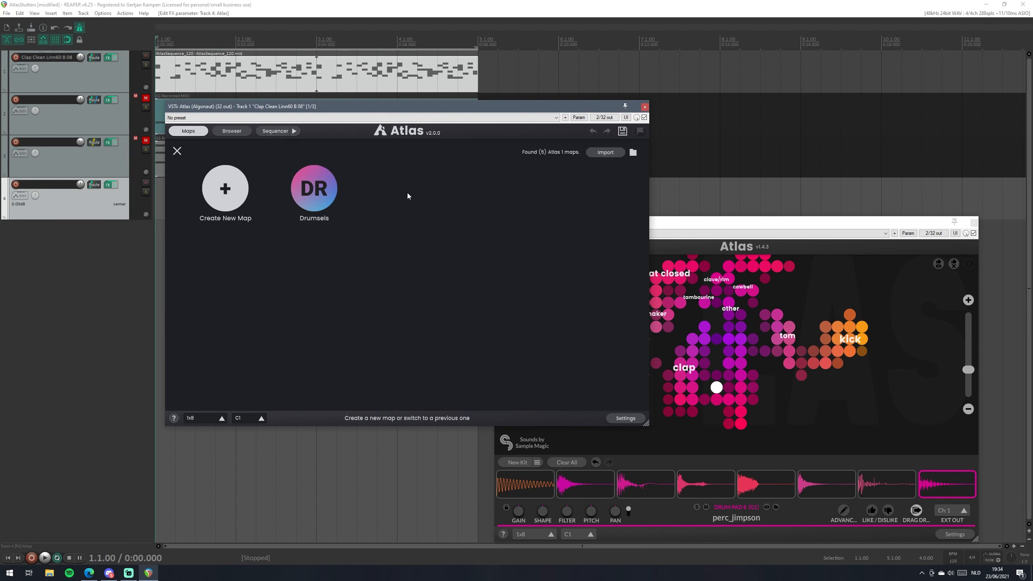
pyautogui.click(331, 170)
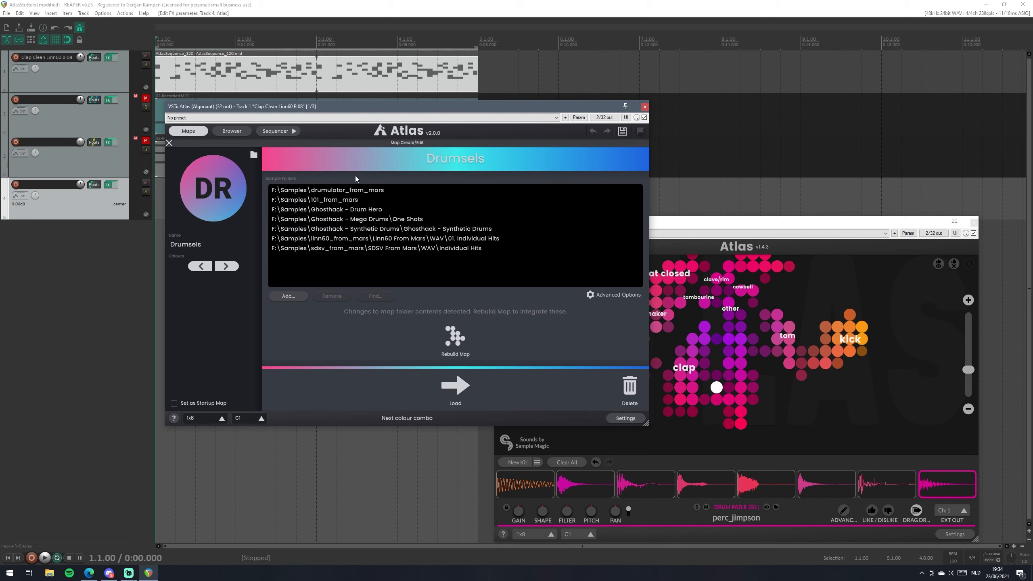
pyautogui.click(169, 143)
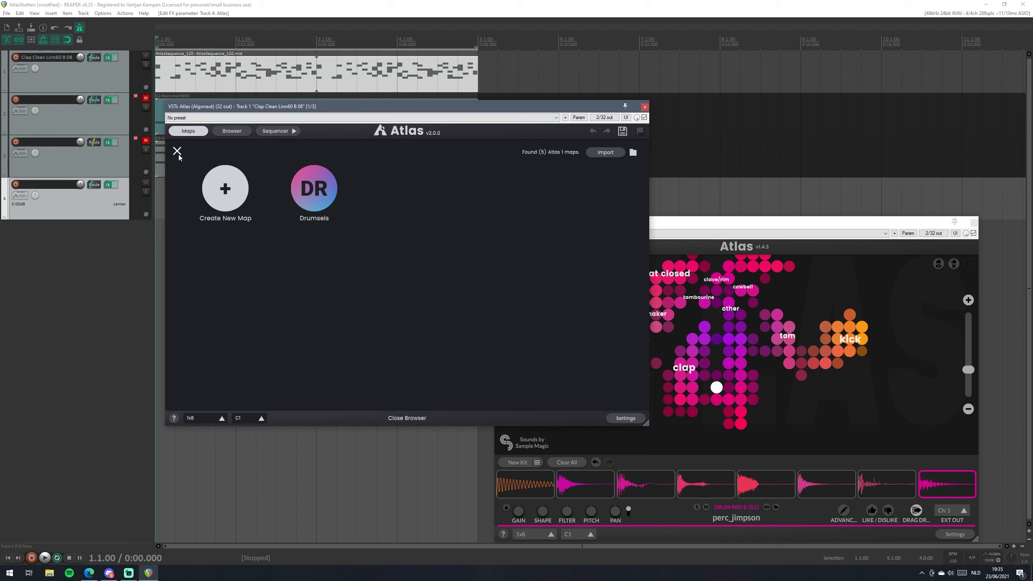
# Create a new map, add a sample folder to it and build the map.
pyautogui.click(216, 186)
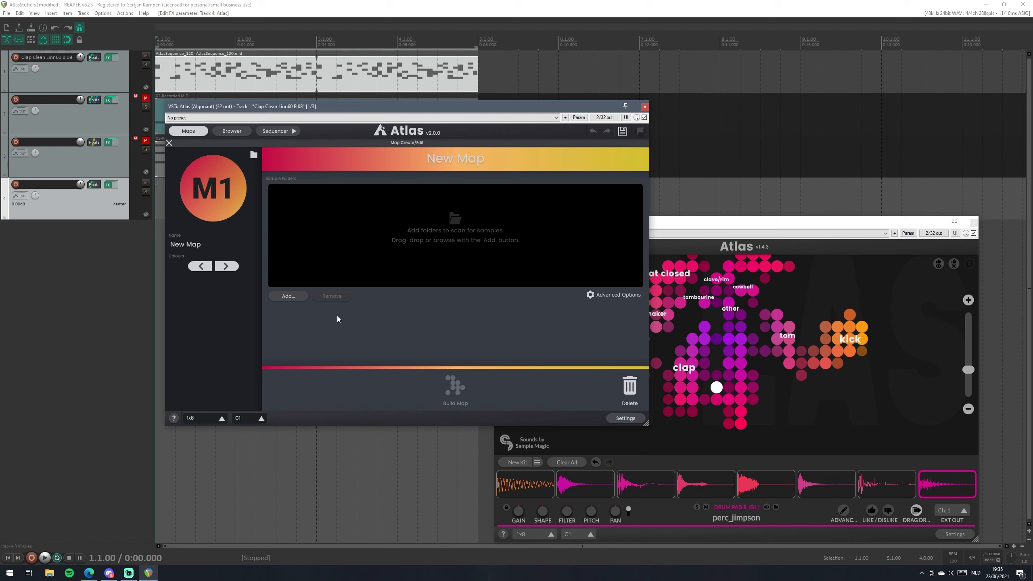
pyautogui.click(300, 300)
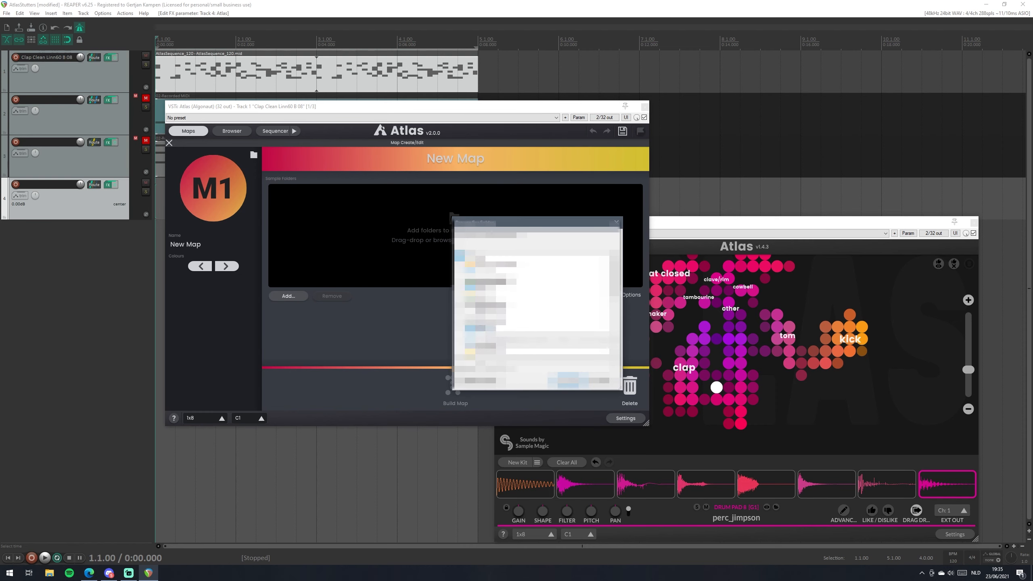
pyautogui.scroll(-3, 524, 341)
pyautogui.scroll(5, 533, 305)
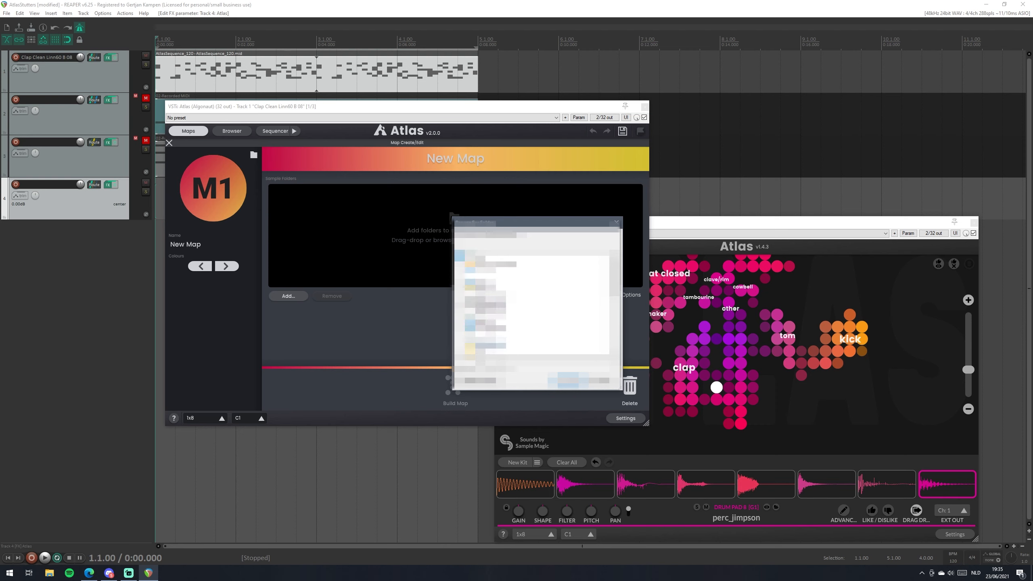
pyautogui.scroll(3, 537, 325)
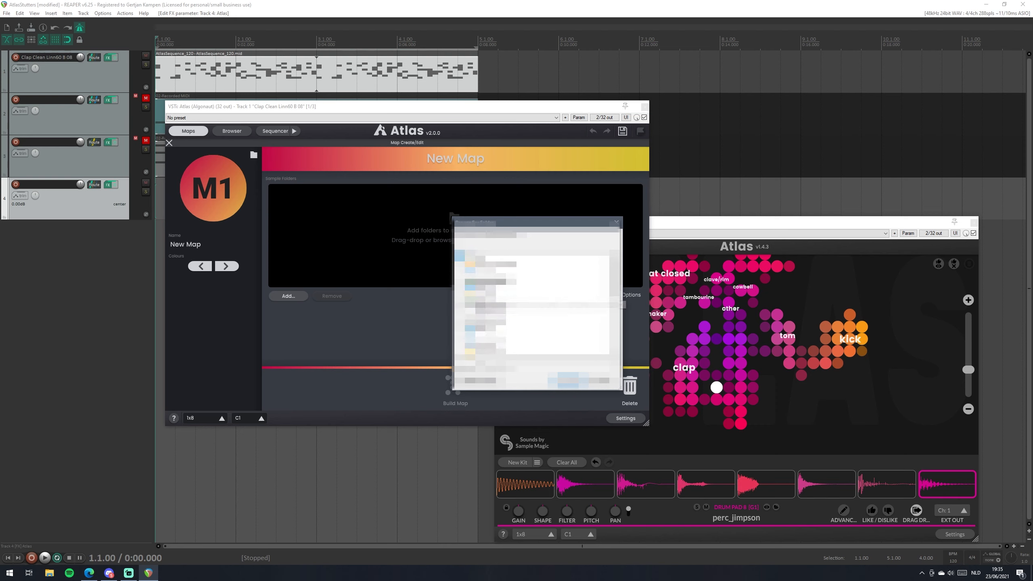
pyautogui.press('Return')
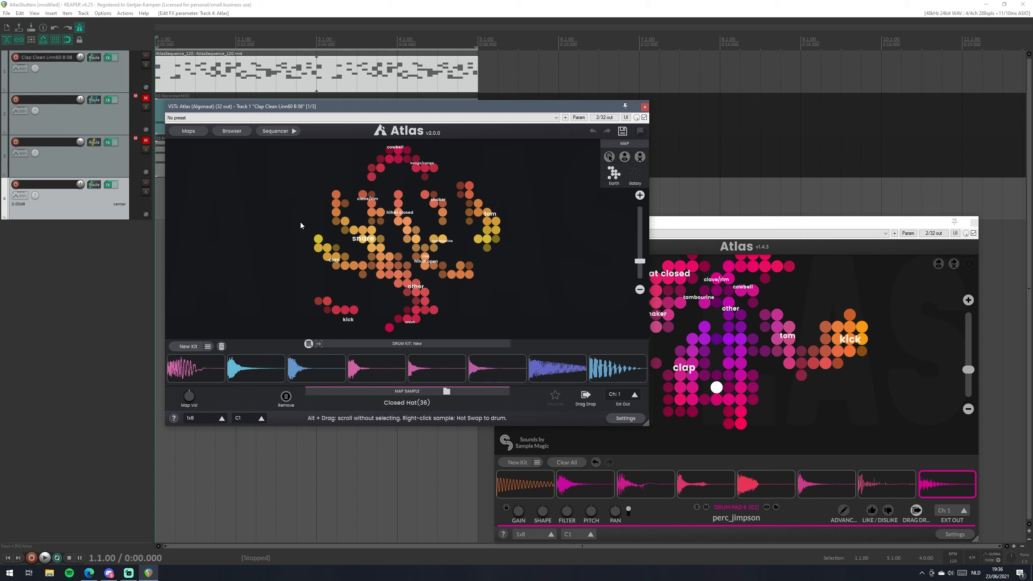
# Switch the new map to Galaxy mode and audition the Conga Color Linn60 A 10 sample.
pyautogui.scroll(5, 300, 222)
pyautogui.scroll(2, 404, 237)
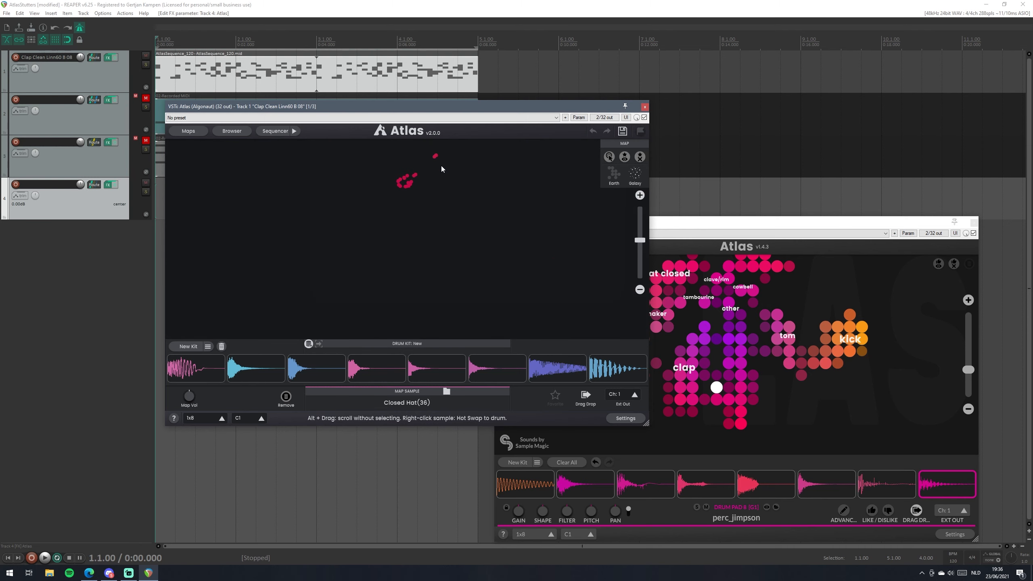
pyautogui.click(463, 220)
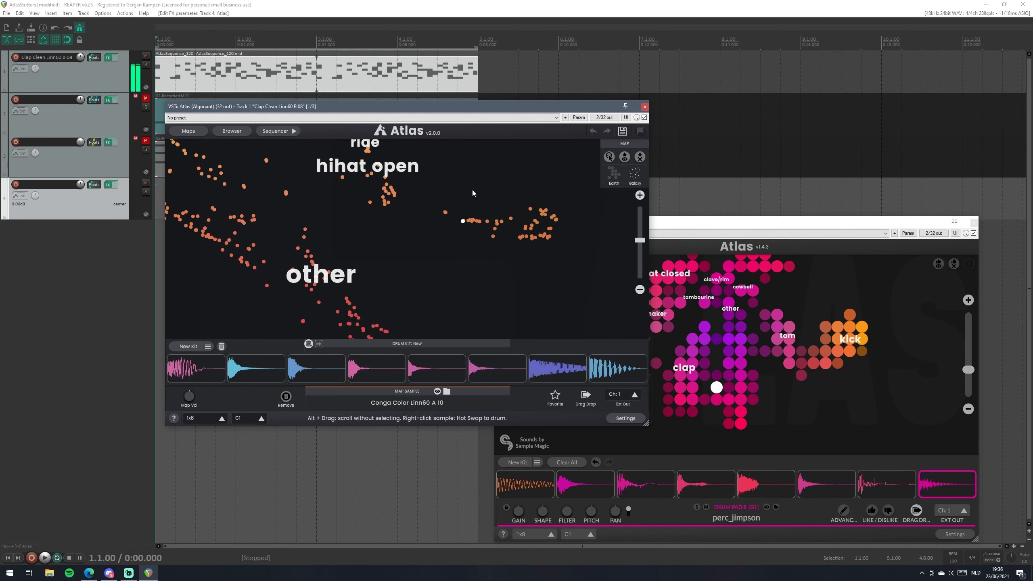
pyautogui.scroll(-3, 473, 192)
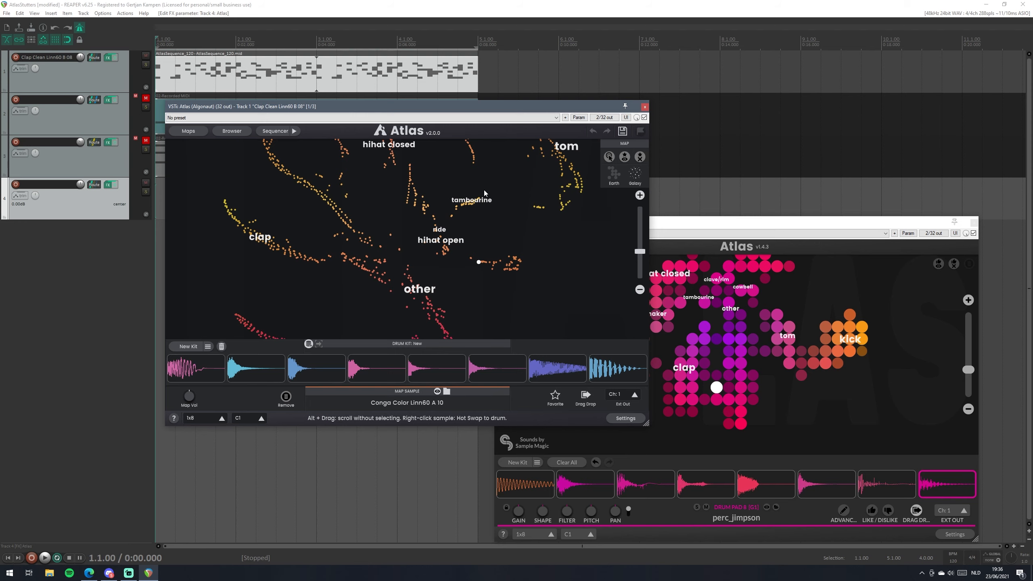
# Move the Atlas 2.0.0 window away from the Atlas 1.4.3 map and audition the kick, snare, hi-hat and last two pads.
pyautogui.moveTo(419, 106); pyautogui.dragTo(478, 75)
pyautogui.click(252, 338)
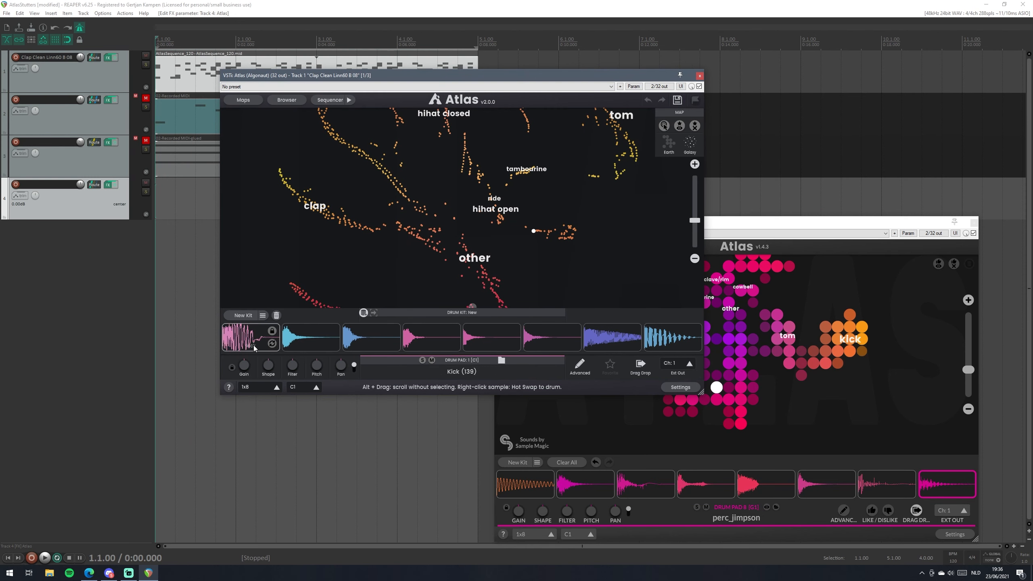
pyautogui.click(303, 345)
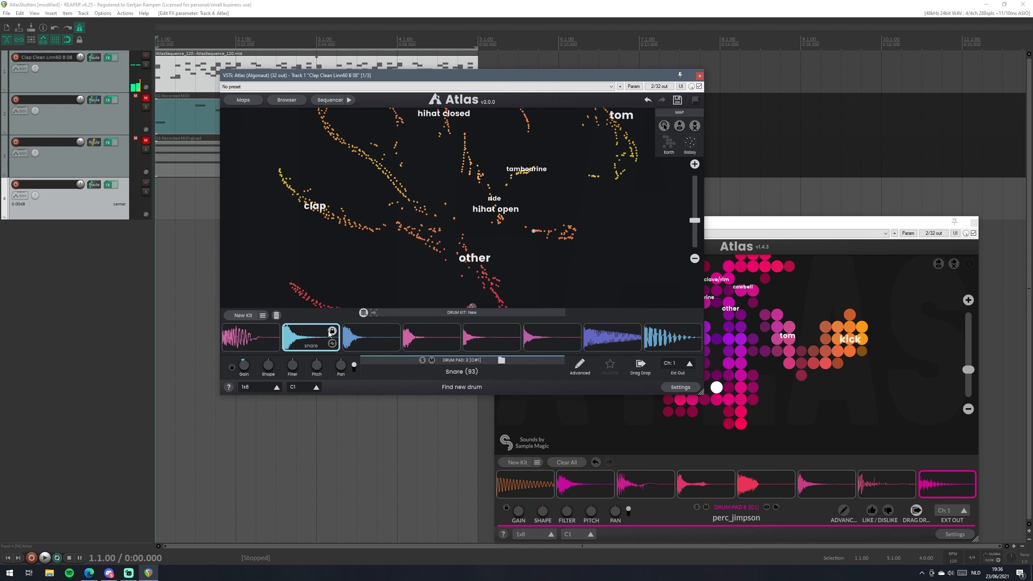
pyautogui.click(431, 338)
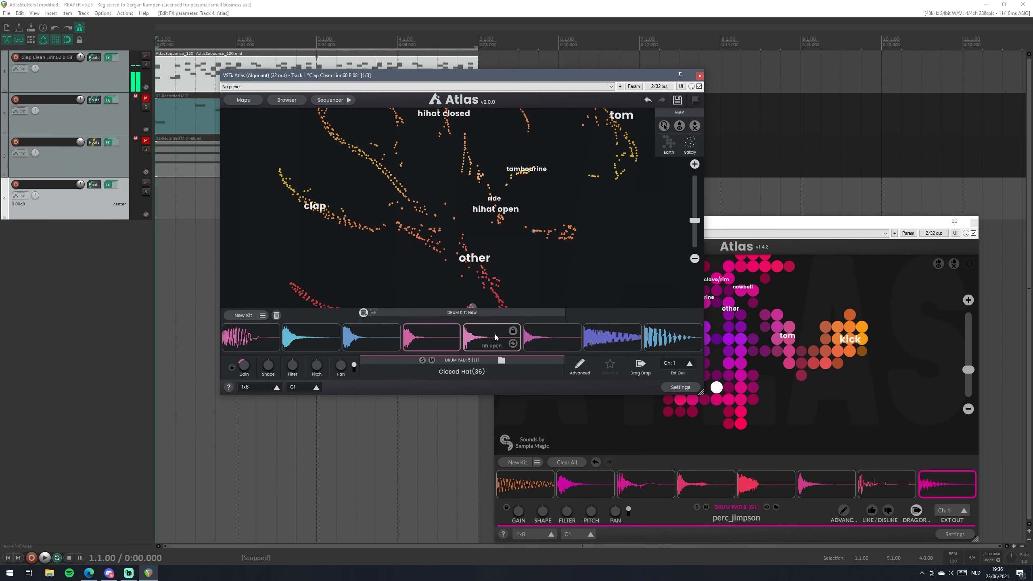
pyautogui.click(612, 338)
pyautogui.click(676, 341)
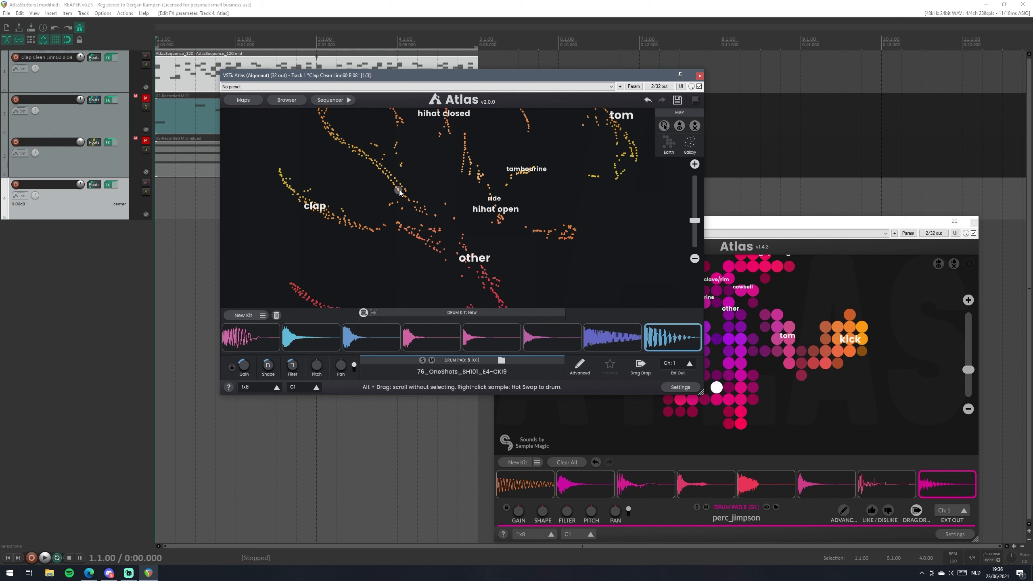
# Audition samples in the map's snare cluster and view the category configurations offered for new kits.
pyautogui.moveTo(398, 190); pyautogui.dragTo(320, 267)
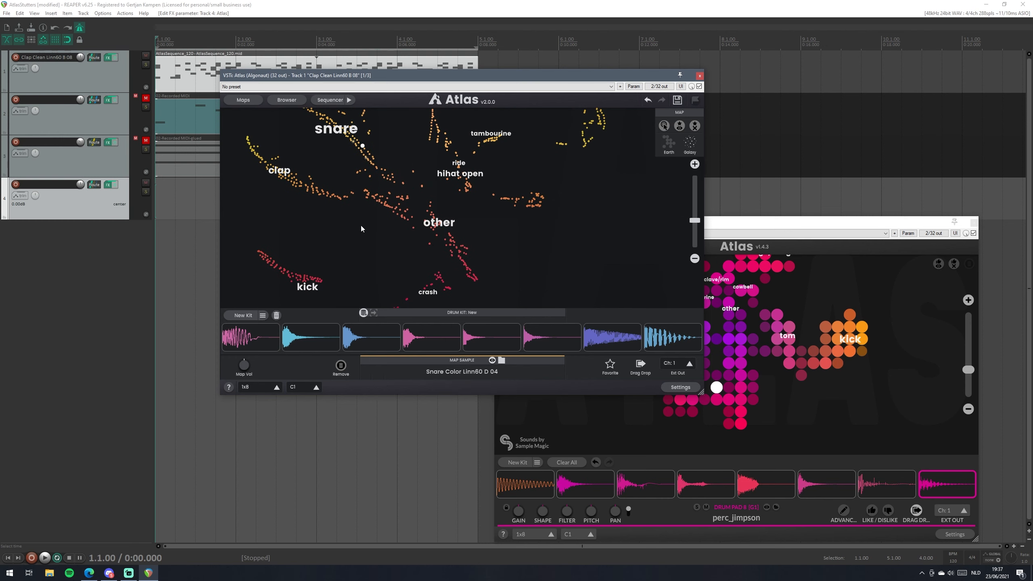
pyautogui.click(262, 314)
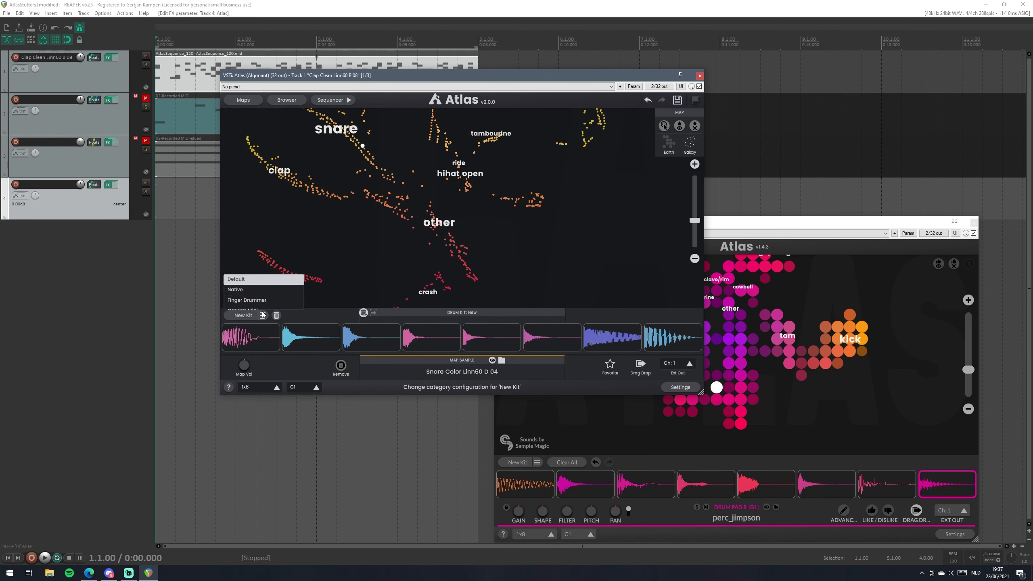
pyautogui.click(260, 272)
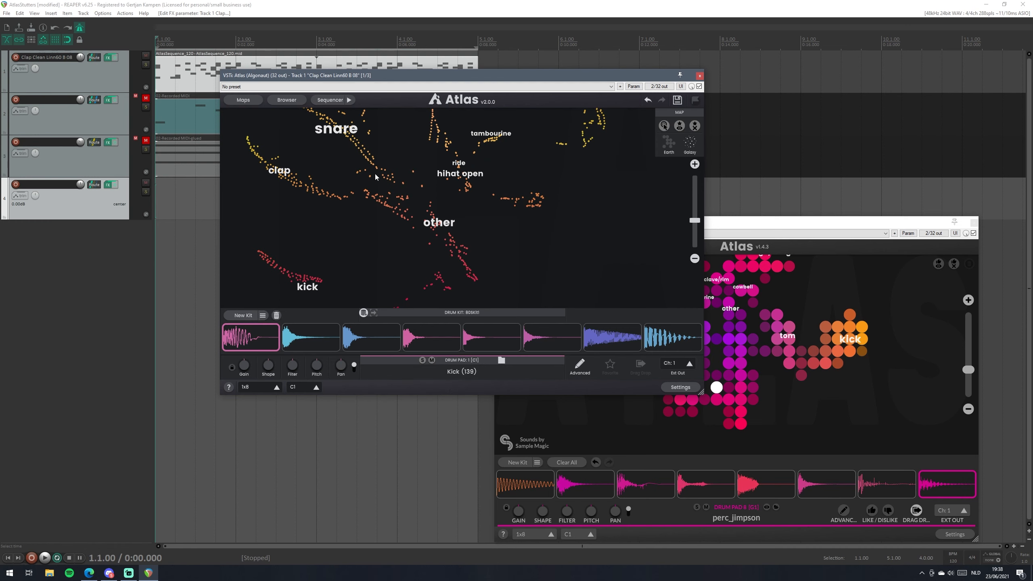
# Start the built-in sequencer and generate two new drum kits from the map's samples during playback.
pyautogui.click(349, 100)
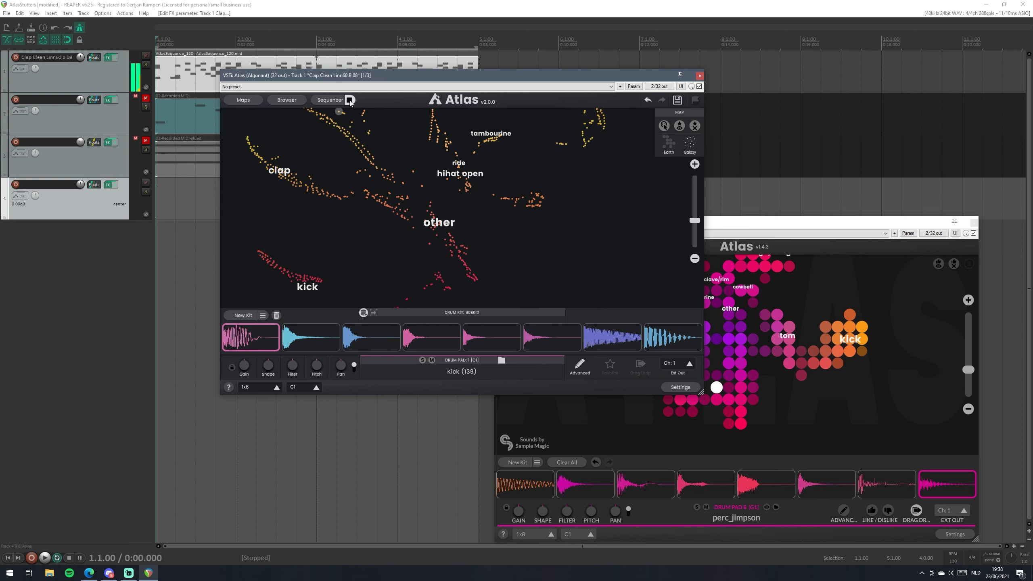
pyautogui.click(250, 321)
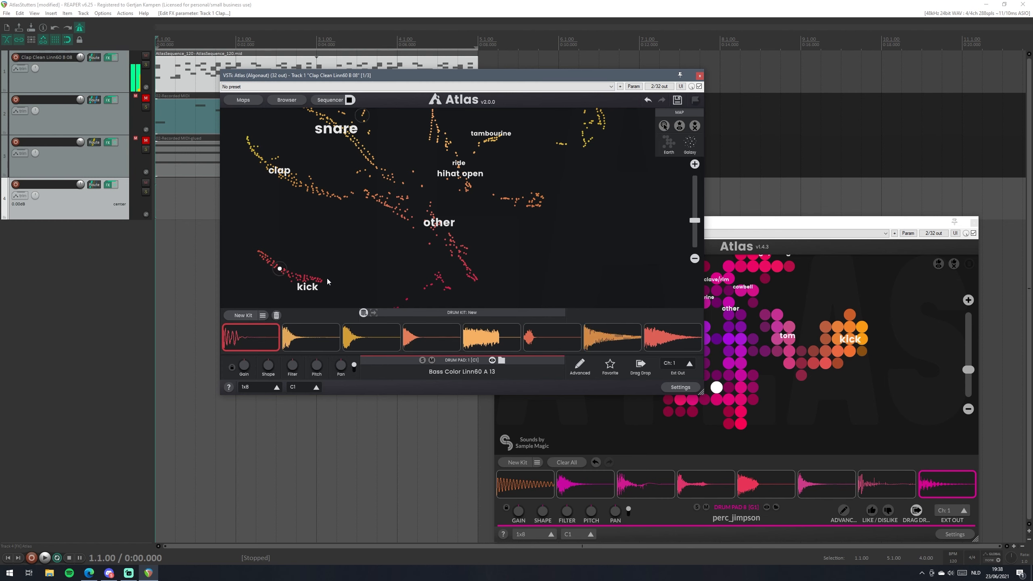
pyautogui.click(246, 317)
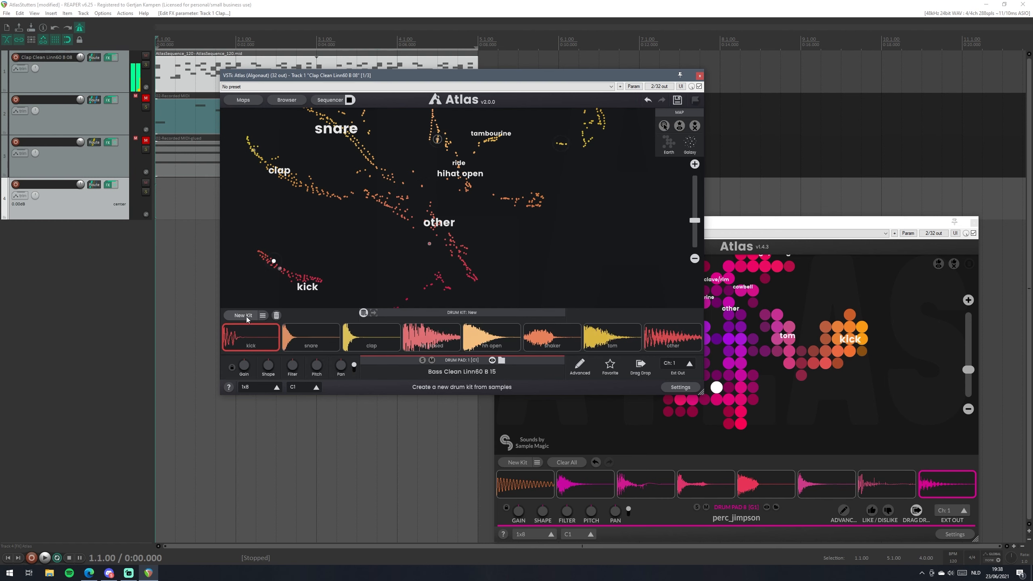
# Generate three more drum kits from the Test map's samples during sequencer playback.
pyautogui.click(246, 317)
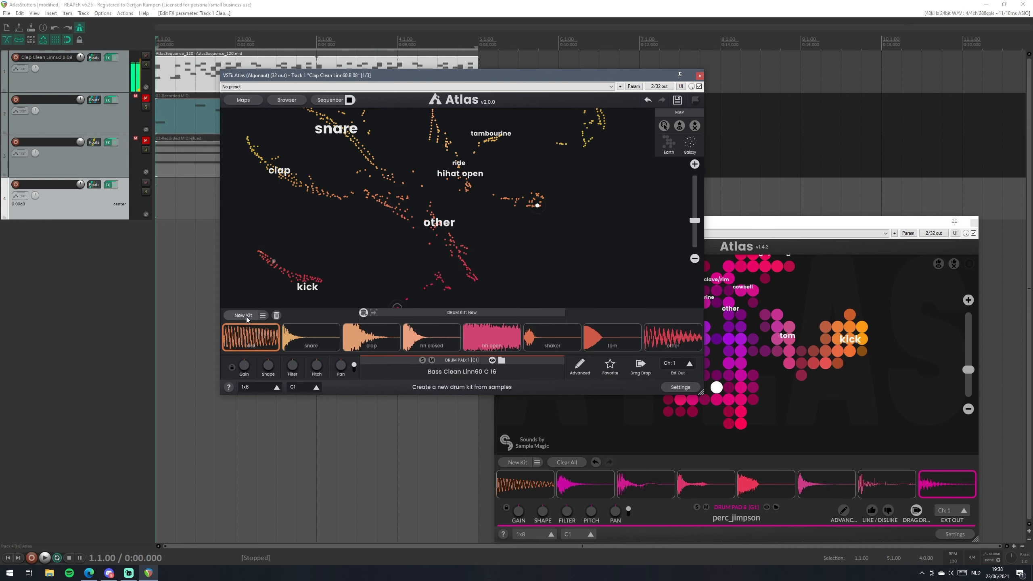
pyautogui.click(246, 318)
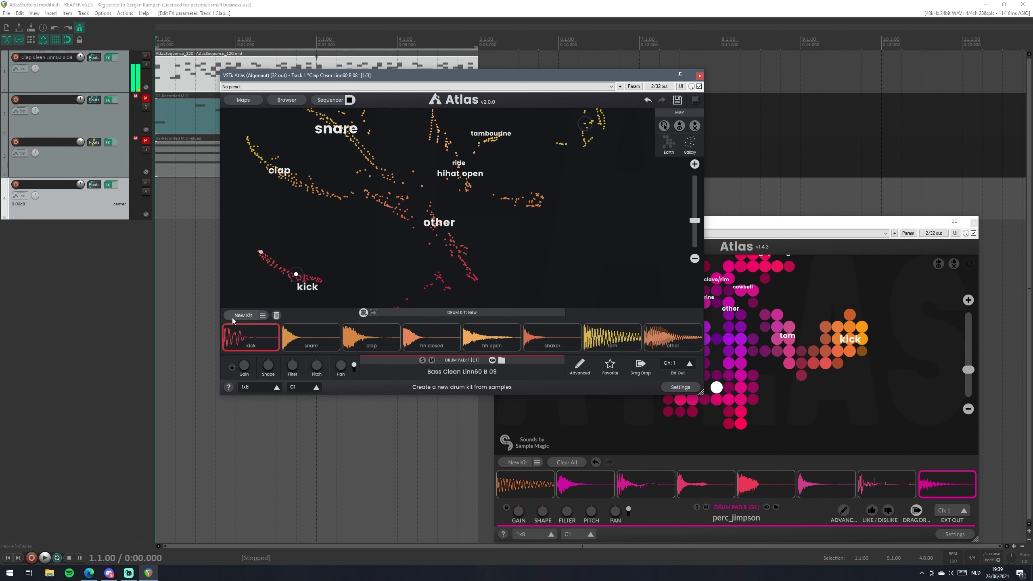
pyautogui.click(233, 318)
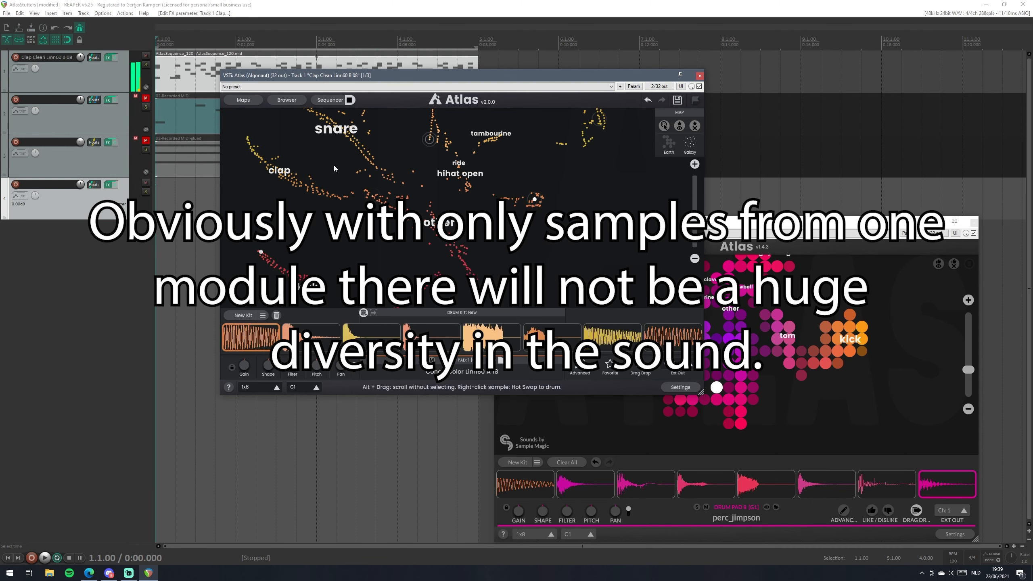
# Switch to the Drumsels map, generate three new drum kits from it and stop the sequencer.
pyautogui.click(243, 99)
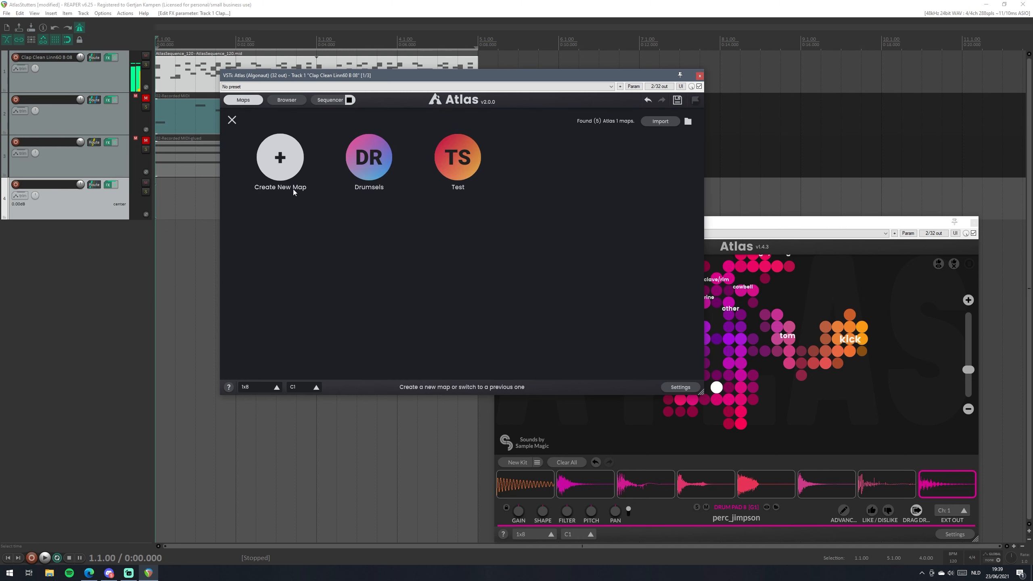
pyautogui.click(347, 179)
pyautogui.click(244, 317)
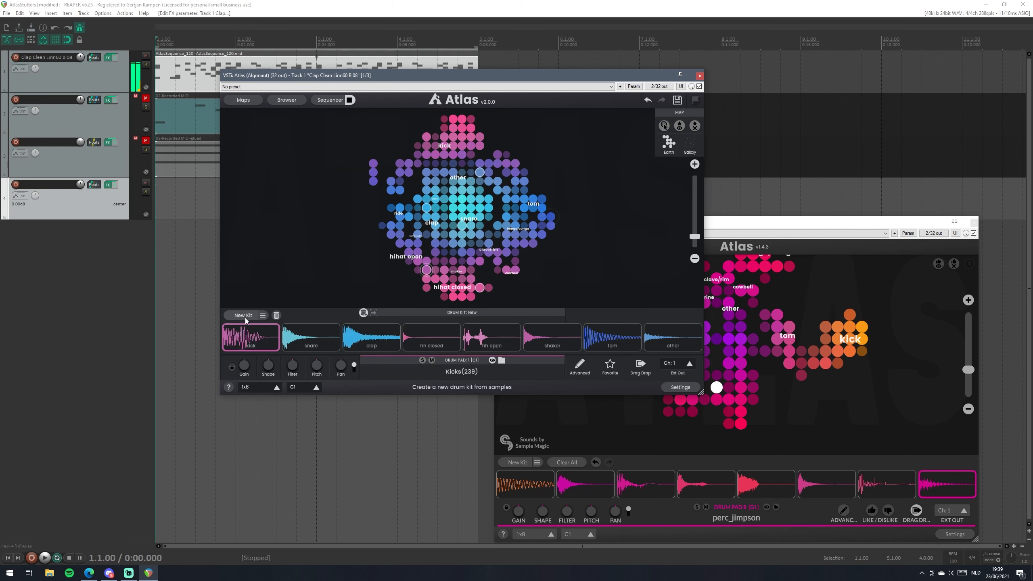
pyautogui.click(245, 319)
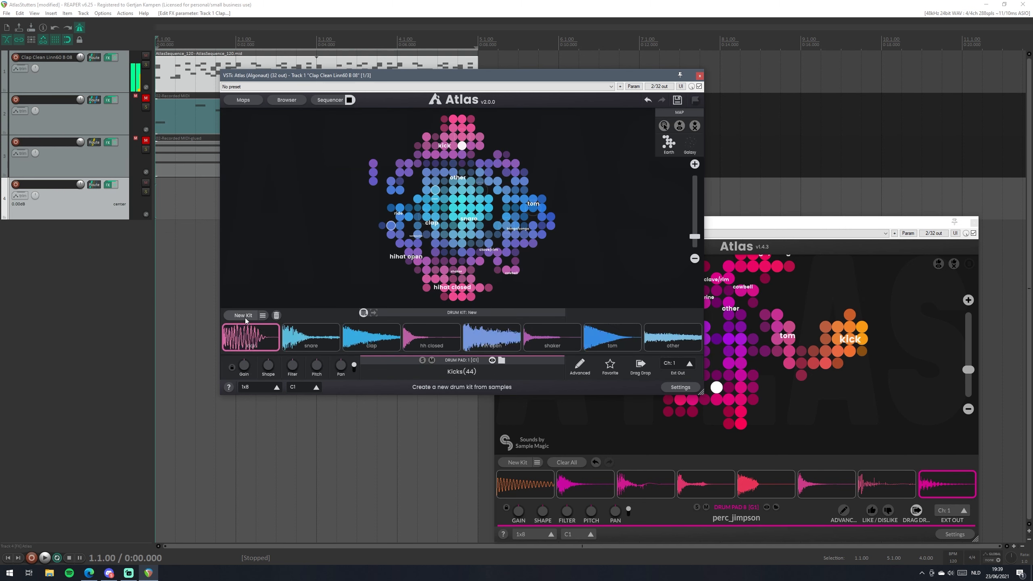
pyautogui.click(245, 319)
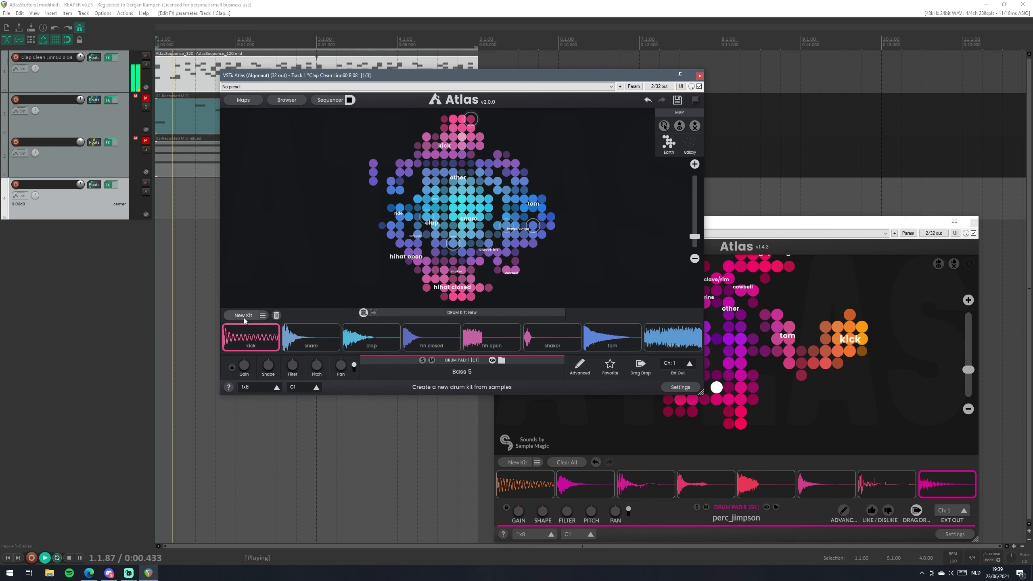
pyautogui.click(350, 102)
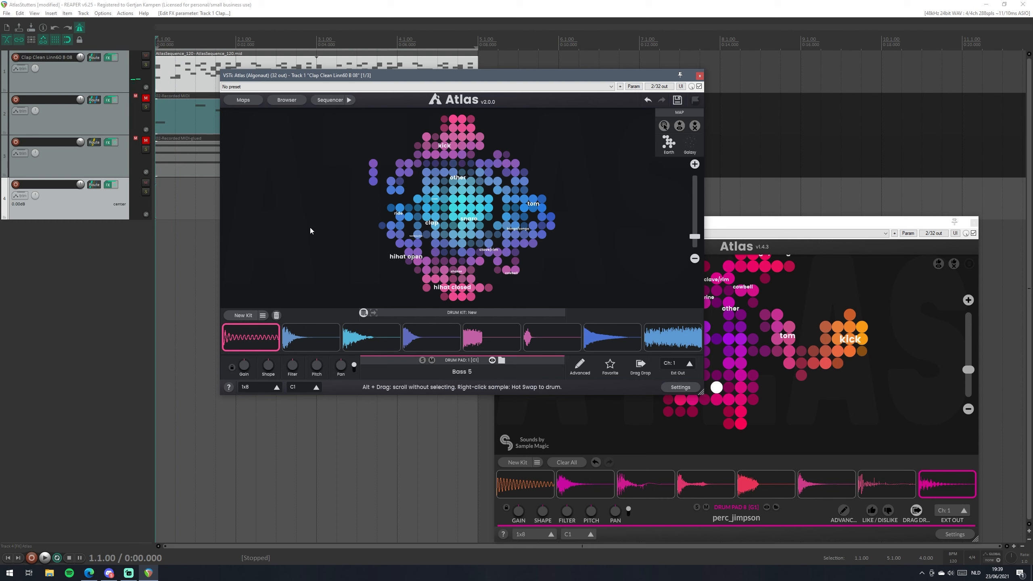
# Lock the kick, clap and open hi-hat pads, generate a new kit around them and unlock the pads.
pyautogui.moveTo(272, 335)
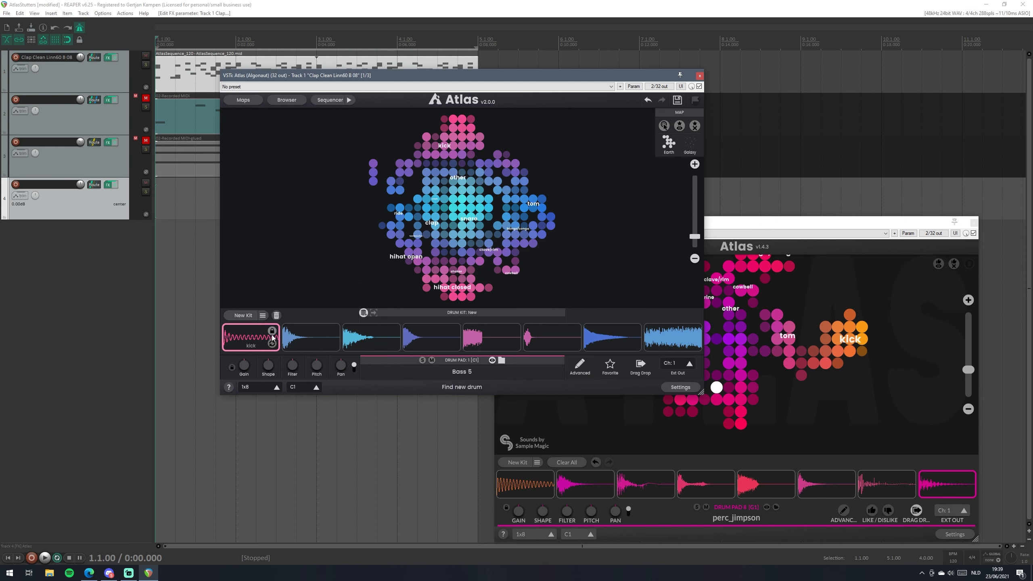
pyautogui.moveTo(392, 337)
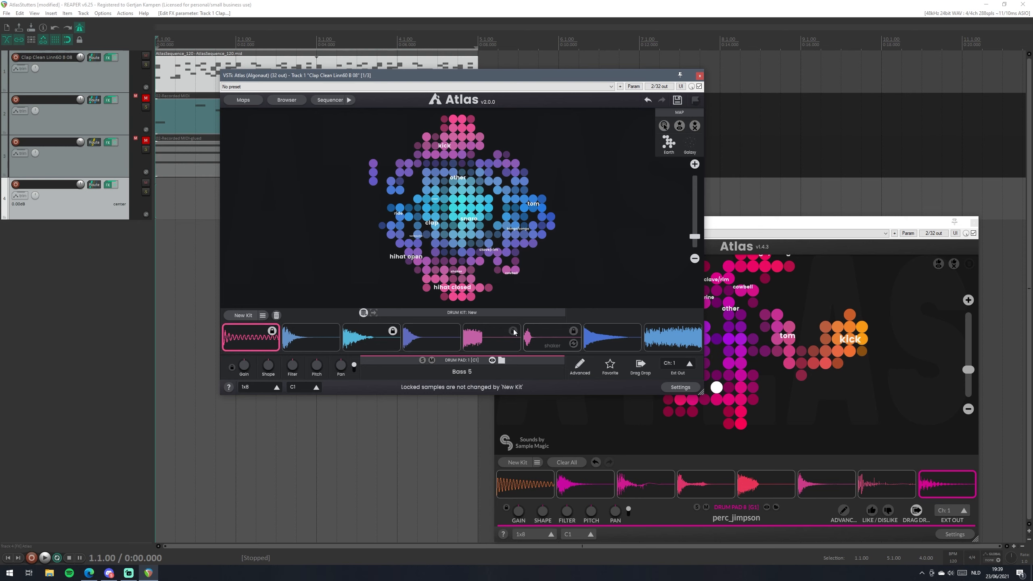
pyautogui.click(241, 317)
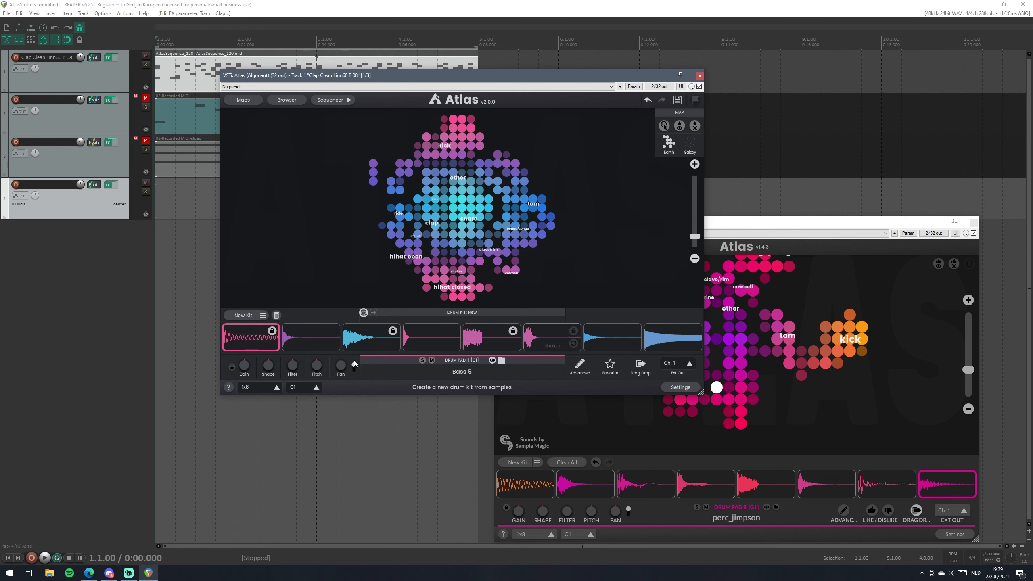
pyautogui.click(398, 334)
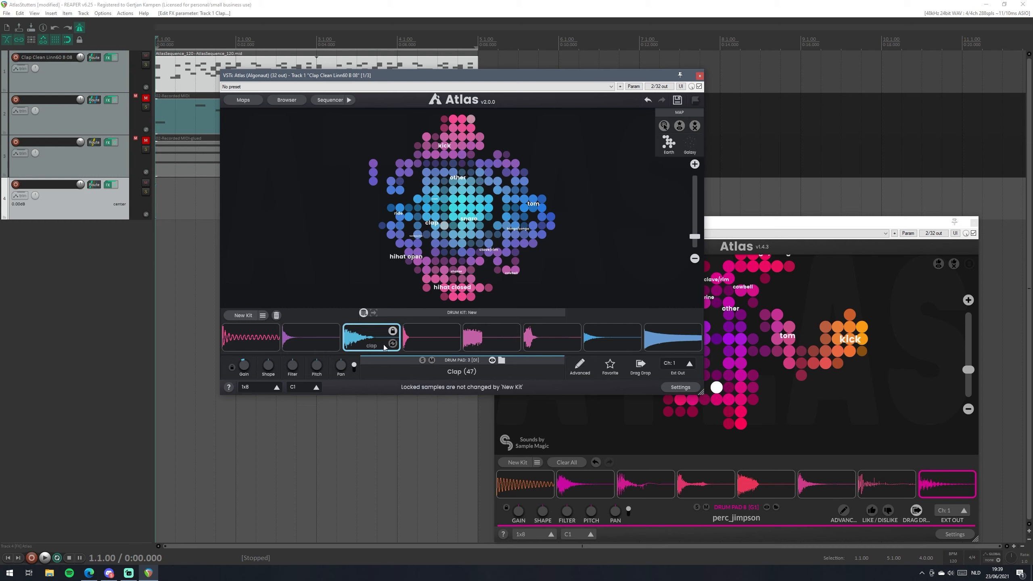
# Replace the snare pad's sample repeatedly with newly found drums.
pyautogui.click(332, 344)
pyautogui.click(332, 344)
pyautogui.click(333, 344)
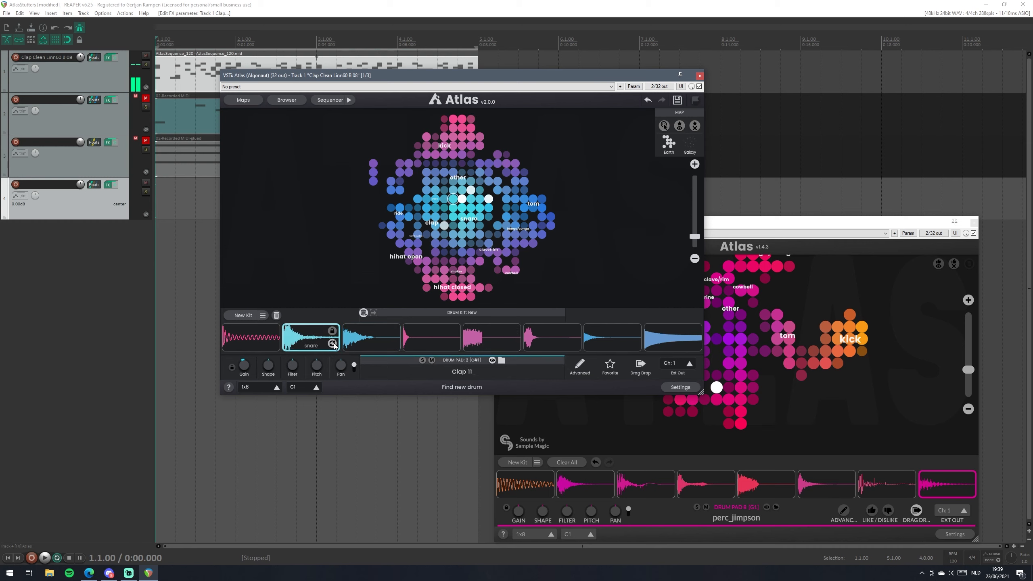
pyautogui.click(333, 344)
pyautogui.click(332, 344)
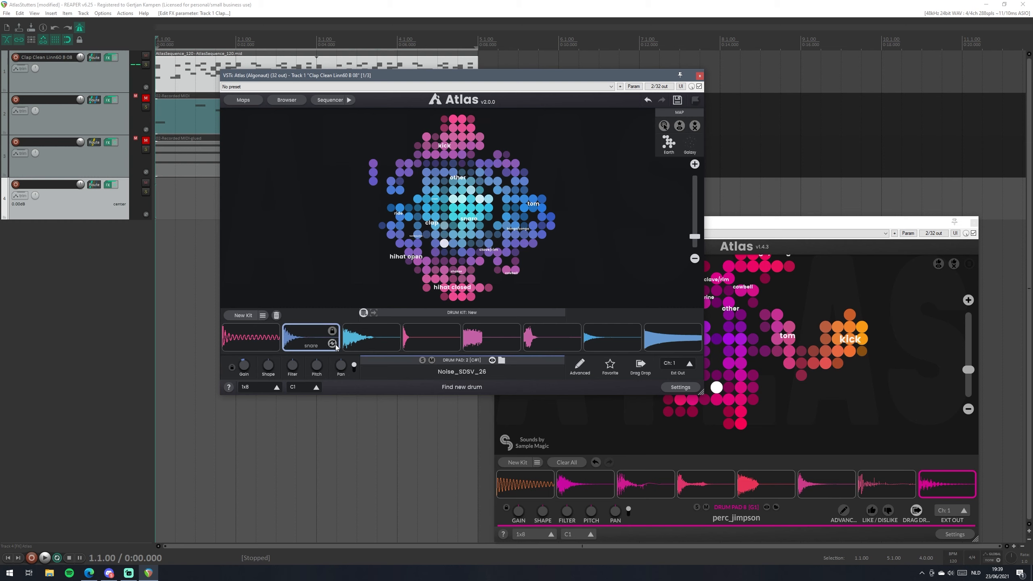
pyautogui.click(333, 344)
pyautogui.click(333, 344)
pyautogui.click(333, 344)
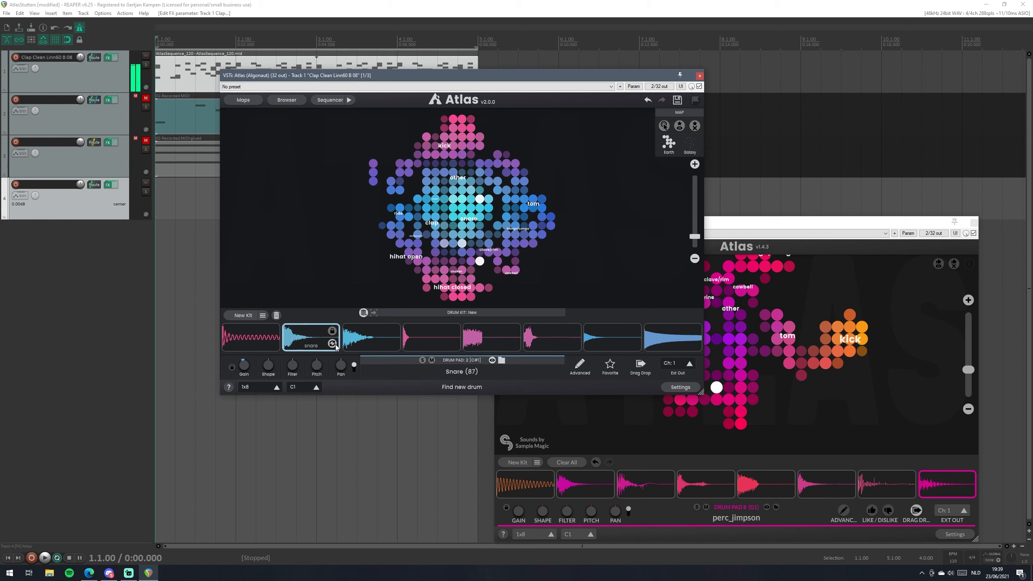
pyautogui.click(333, 344)
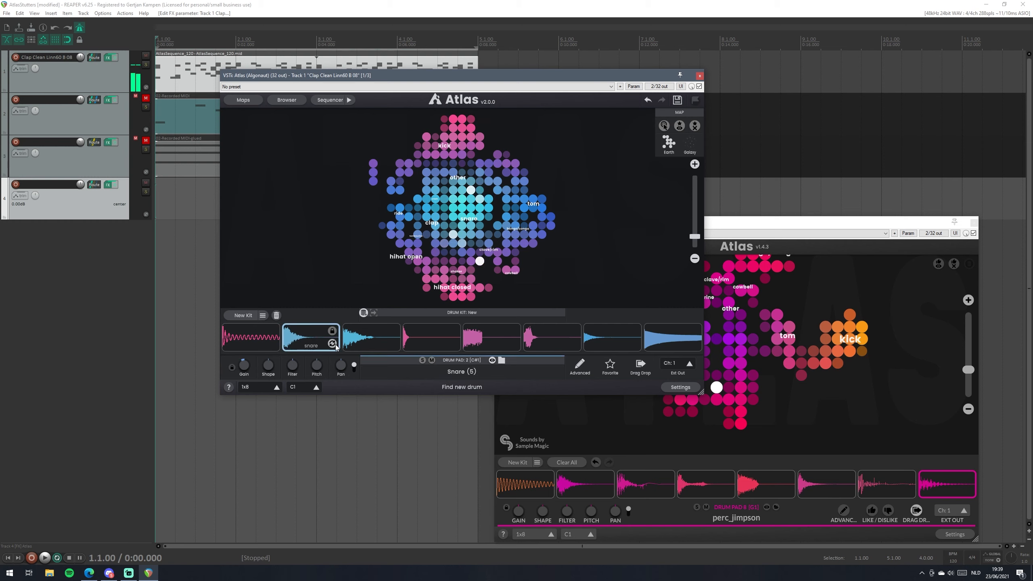
# Select the kick pad and view both pages of its sample controls, including Fit Res and Tune.
pyautogui.click(260, 338)
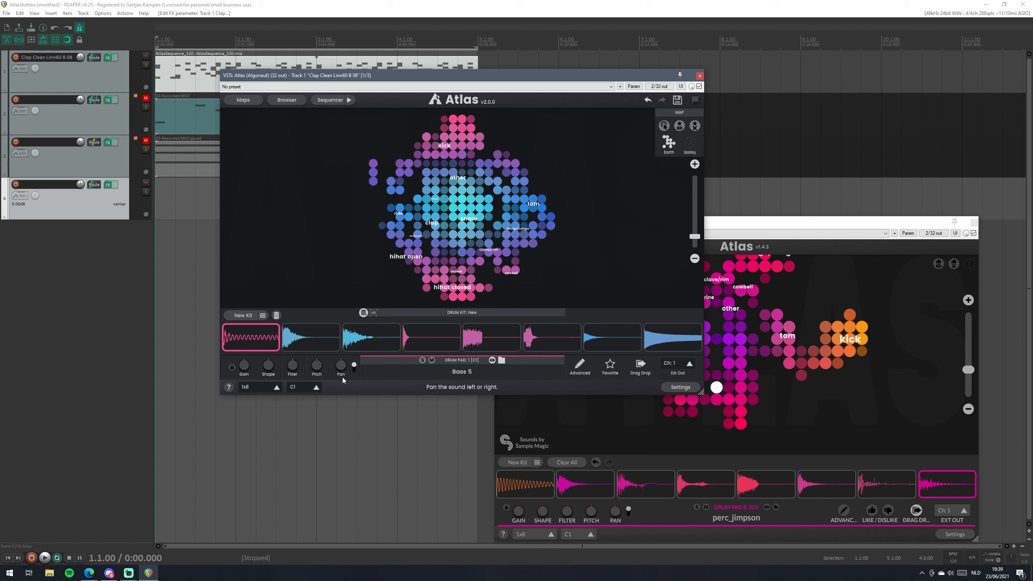
pyautogui.click(354, 366)
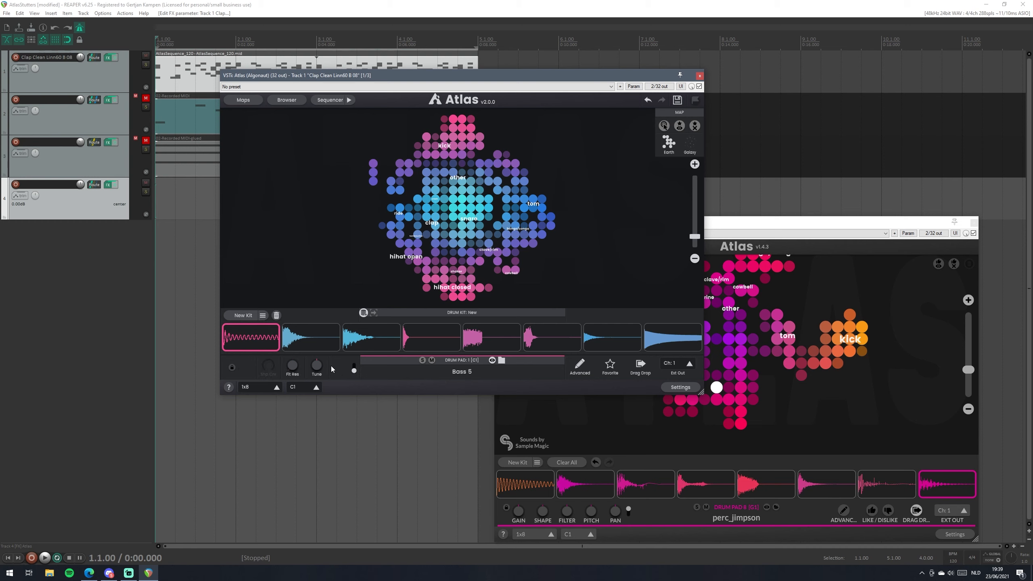
pyautogui.click(354, 367)
pyautogui.click(355, 367)
pyautogui.click(354, 369)
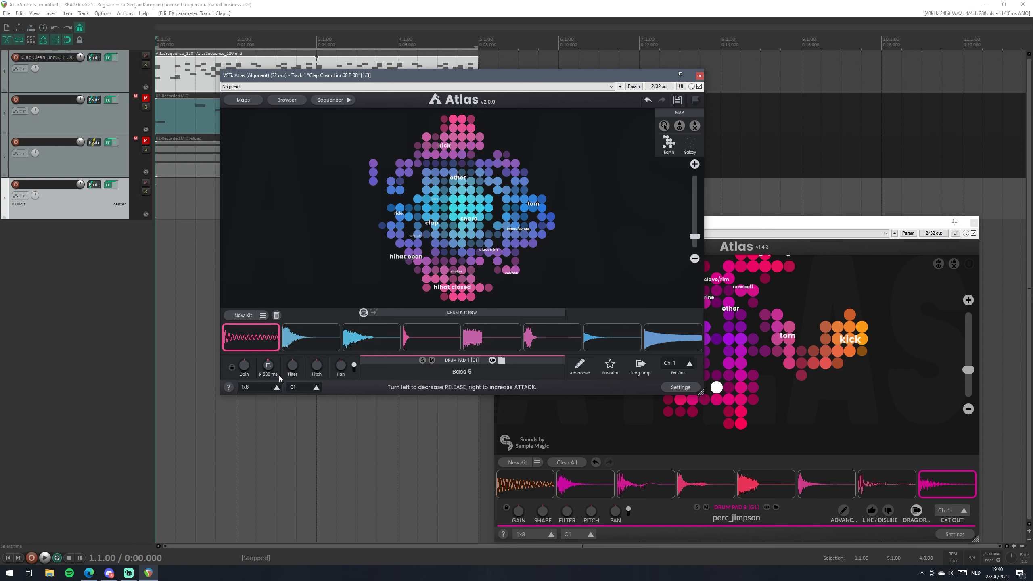
# Open the kick pad's advanced sample controls, toggle Reverse on and off, and close them.
pyautogui.click(580, 365)
pyautogui.click(580, 366)
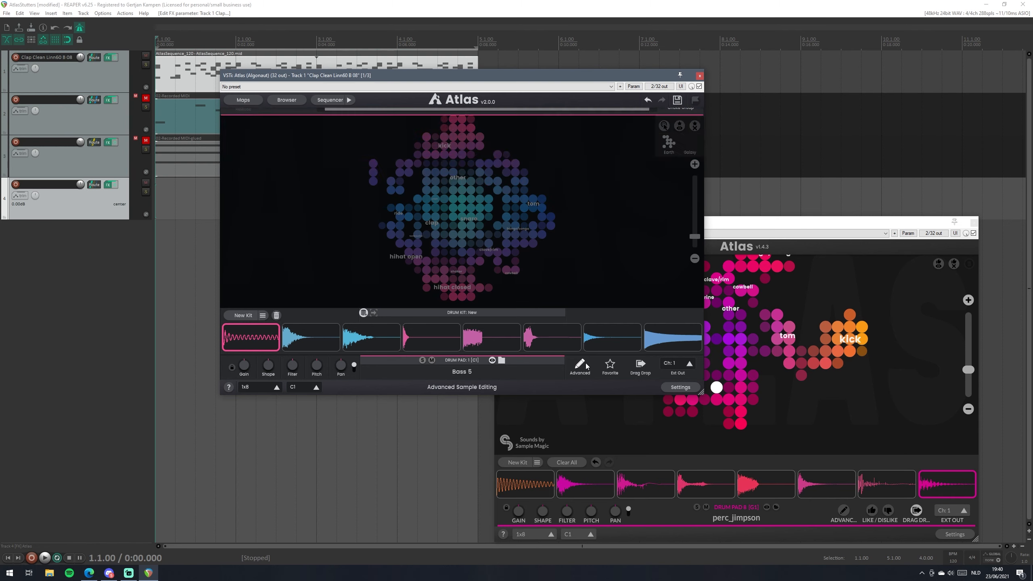
pyautogui.click(580, 366)
pyautogui.doubleClick(580, 366)
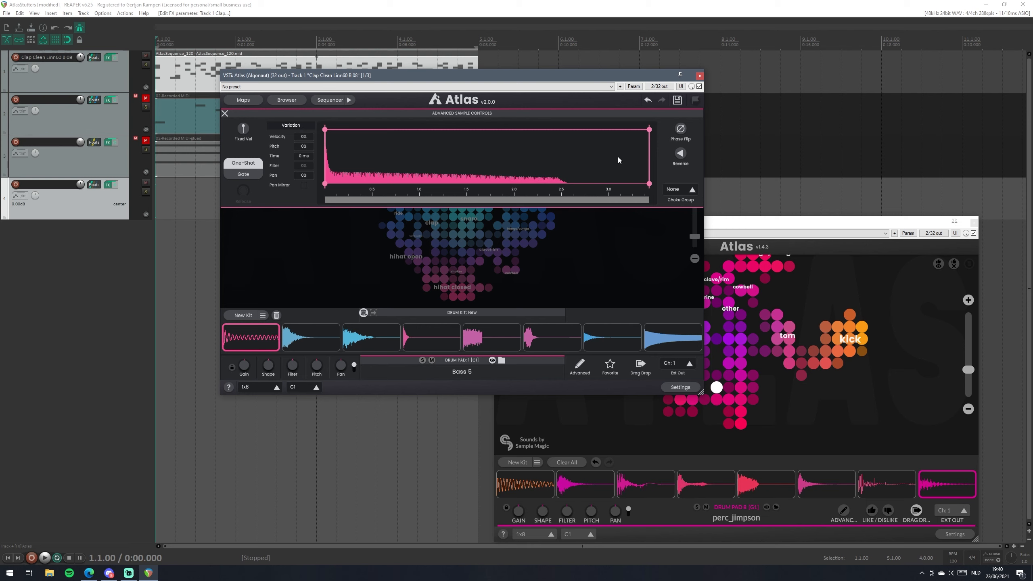
pyautogui.click(680, 156)
pyautogui.click(681, 155)
pyautogui.click(628, 244)
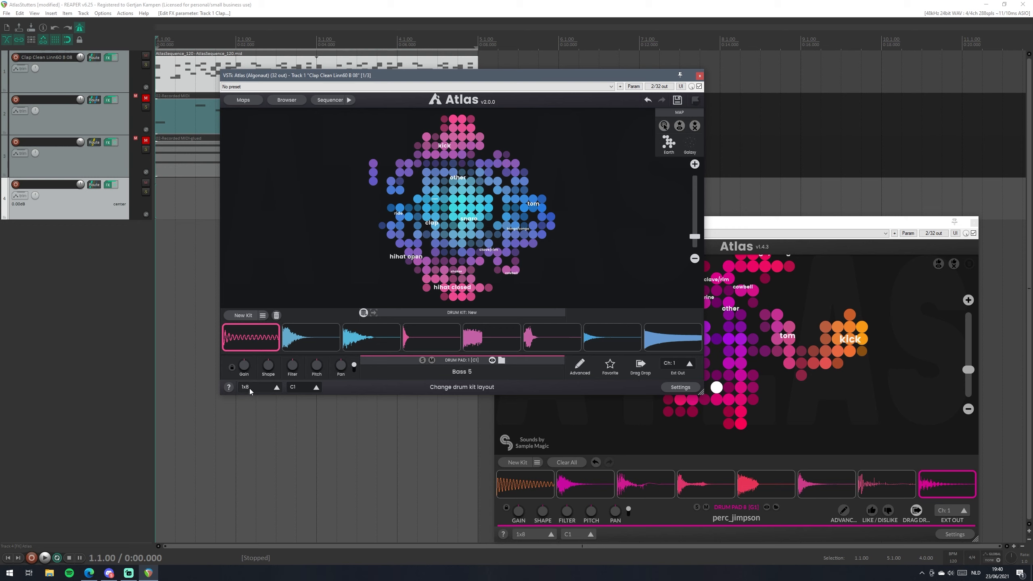
# Try the 2x8, 4x4, Launchpad Ableton and Launchpad Generic drum kit layouts.
pyautogui.click(250, 389)
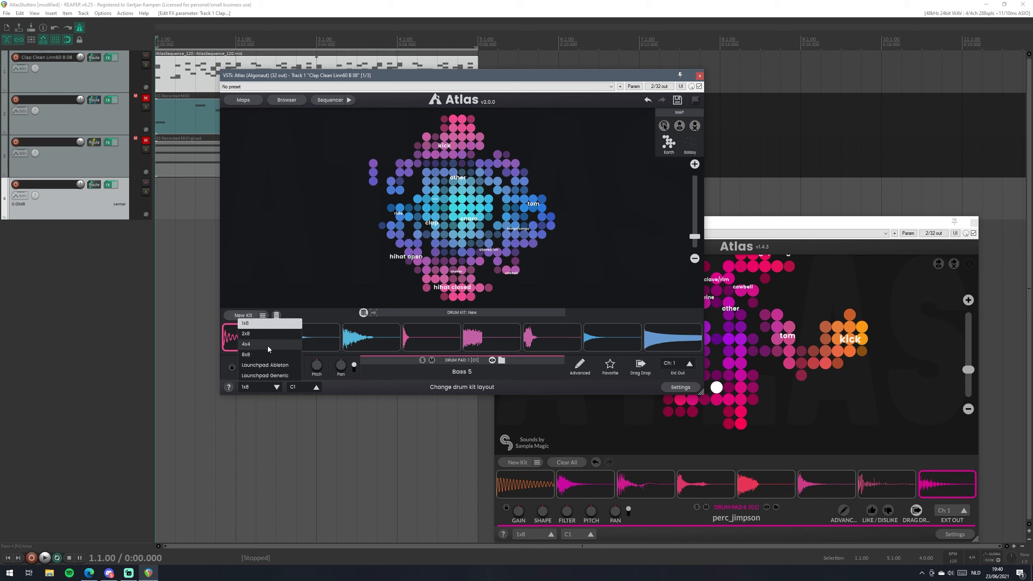
pyautogui.click(264, 334)
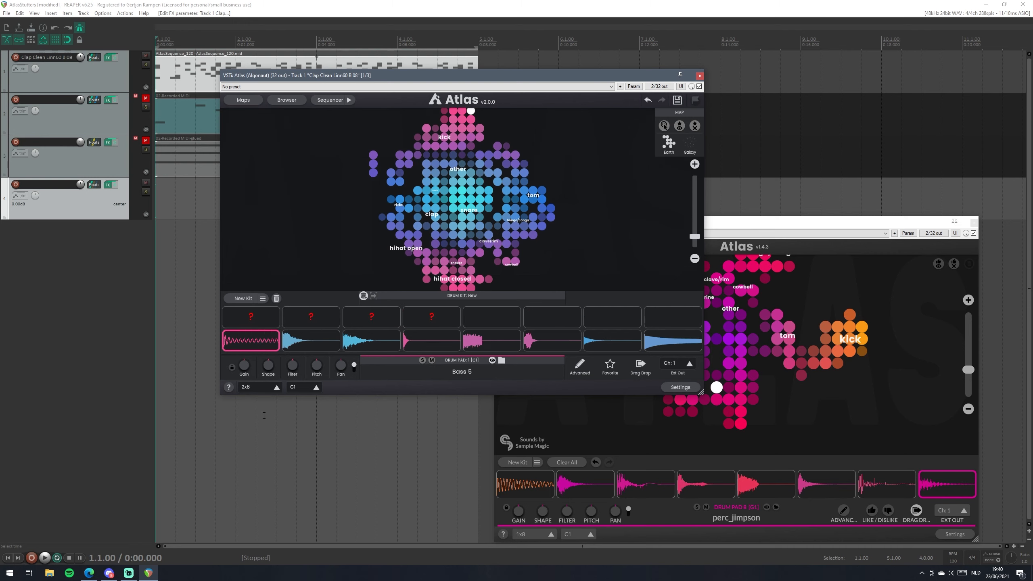
pyautogui.click(256, 389)
pyautogui.click(260, 343)
pyautogui.click(260, 387)
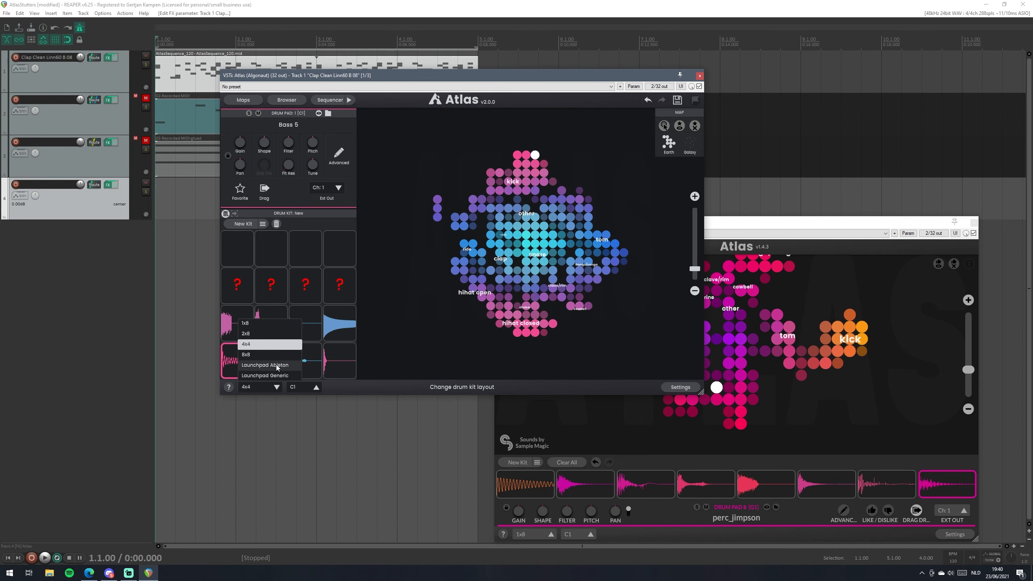
pyautogui.click(277, 365)
pyautogui.click(260, 387)
pyautogui.click(262, 389)
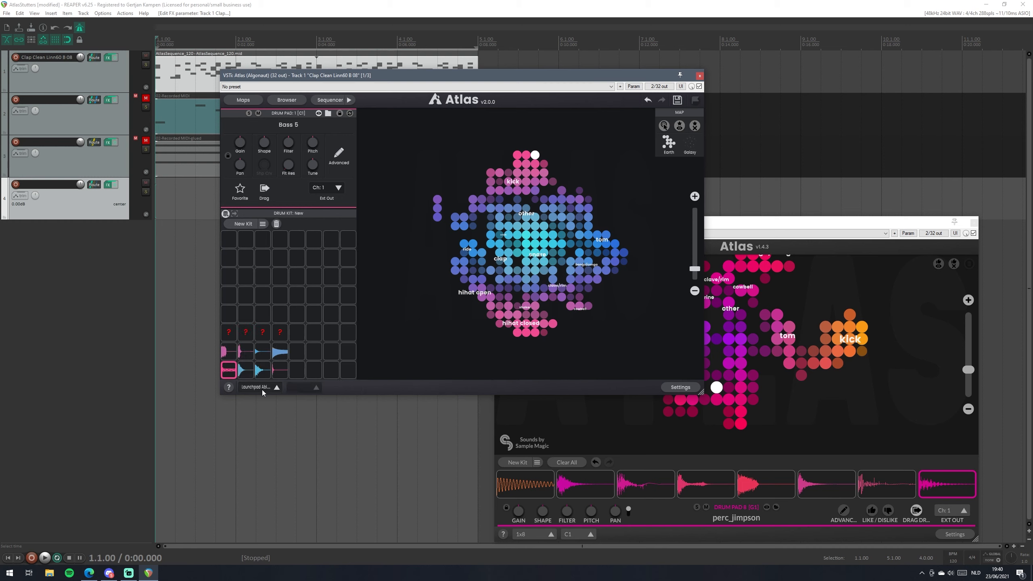
pyautogui.click(265, 388)
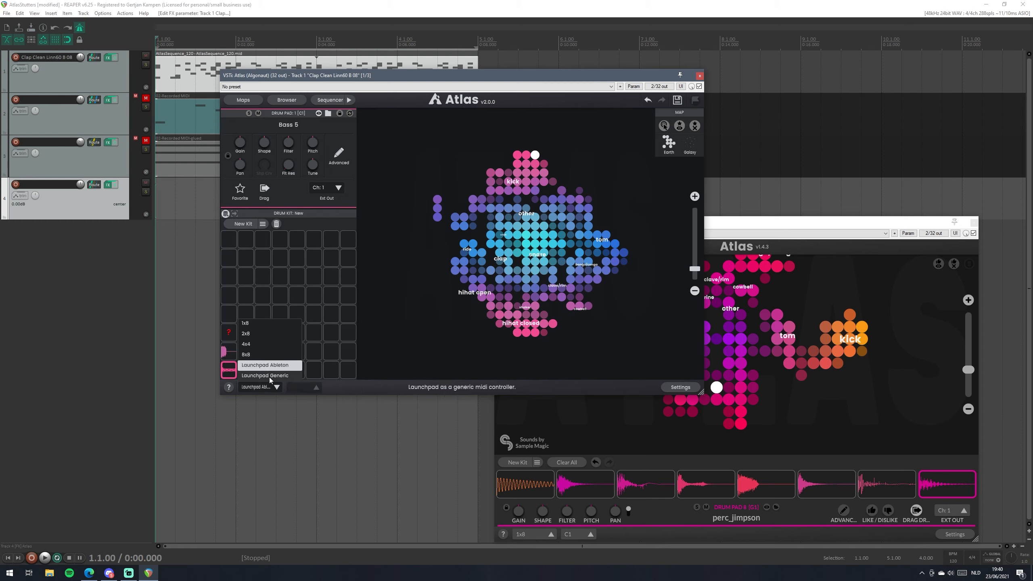
pyautogui.click(269, 375)
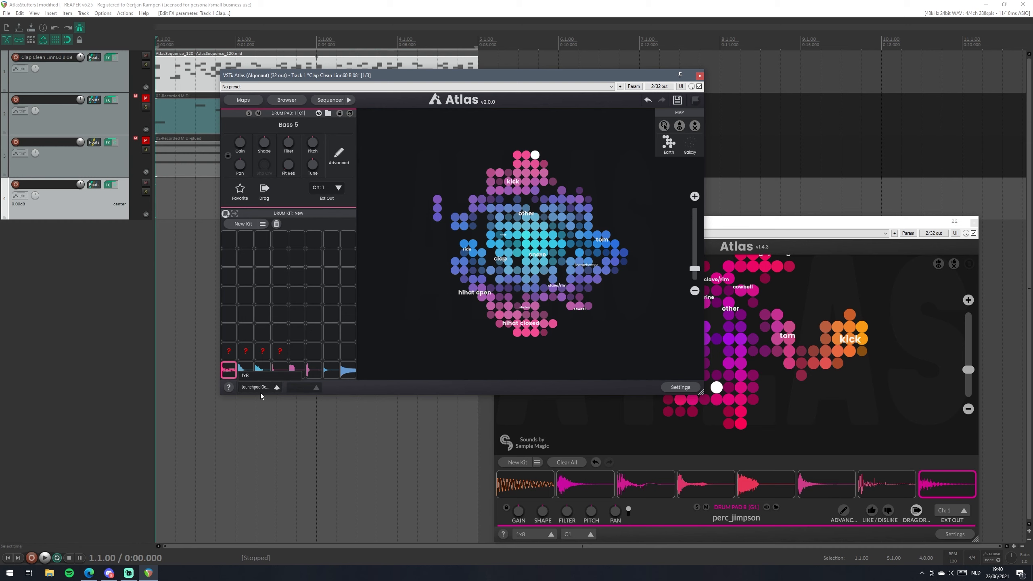
# Set the drum kit layout to 8x8 and fill it with a newly generated kit.
pyautogui.click(260, 364)
pyautogui.click(243, 224)
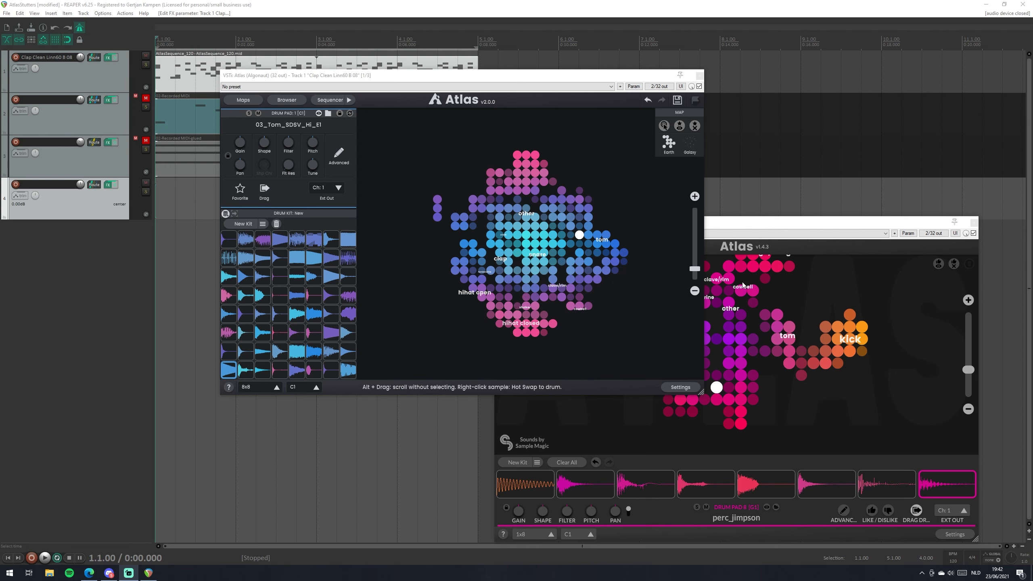
# Move the Atlas 1.4.3 window up and view the advanced sample controls for its last pad.
pyautogui.moveTo(773, 222); pyautogui.dragTo(766, 154)
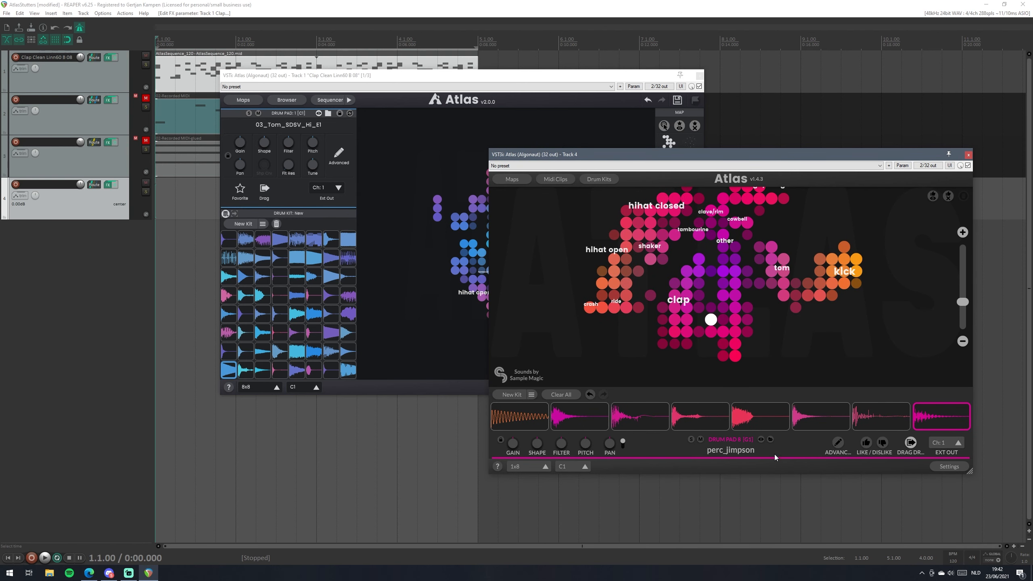
pyautogui.click(837, 442)
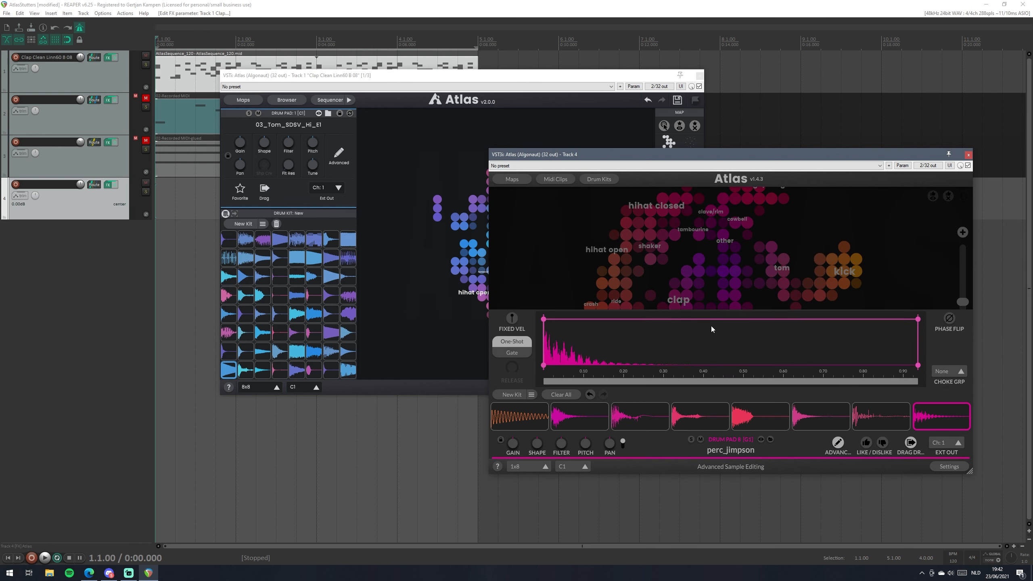
pyautogui.click(837, 443)
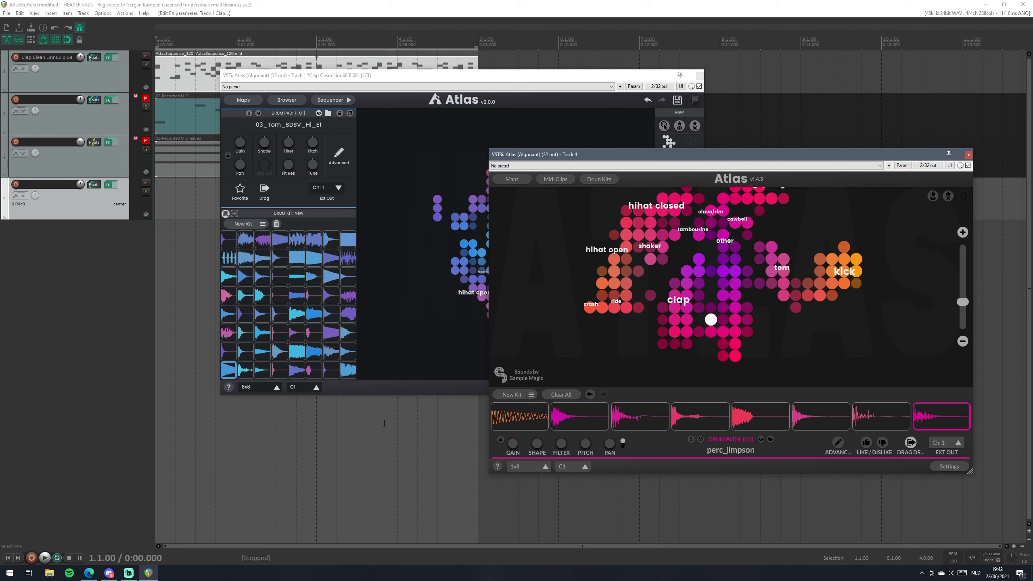
# Compare the pad start note options of Atlas 2.0.0 with those of Atlas 1.4.3.
pyautogui.click(317, 388)
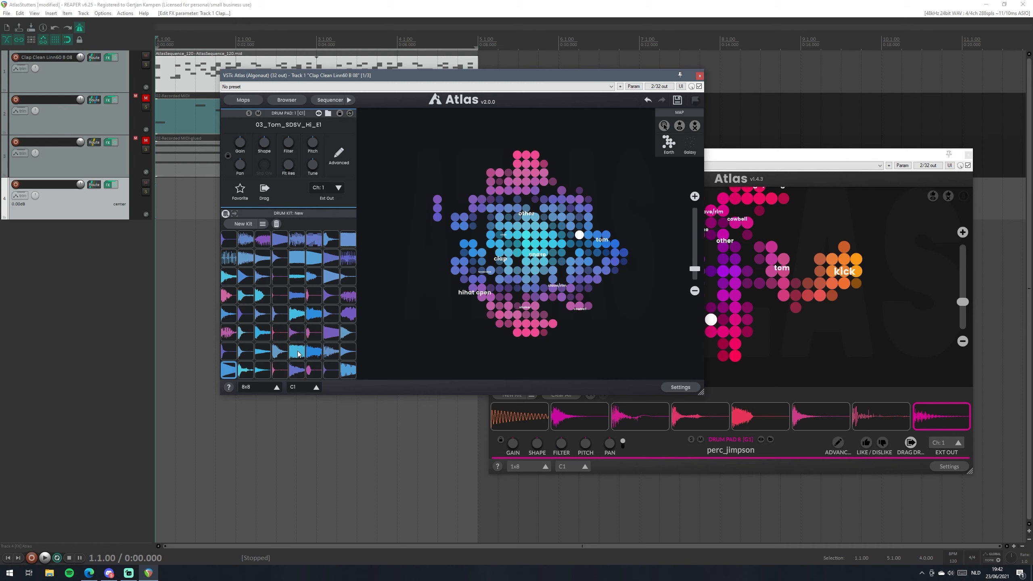
pyautogui.click(450, 353)
pyautogui.click(584, 466)
pyautogui.click(584, 466)
pyautogui.click(467, 252)
# Assign the 8x8 kit's external output channels with the Sequential option.
pyautogui.click(319, 187)
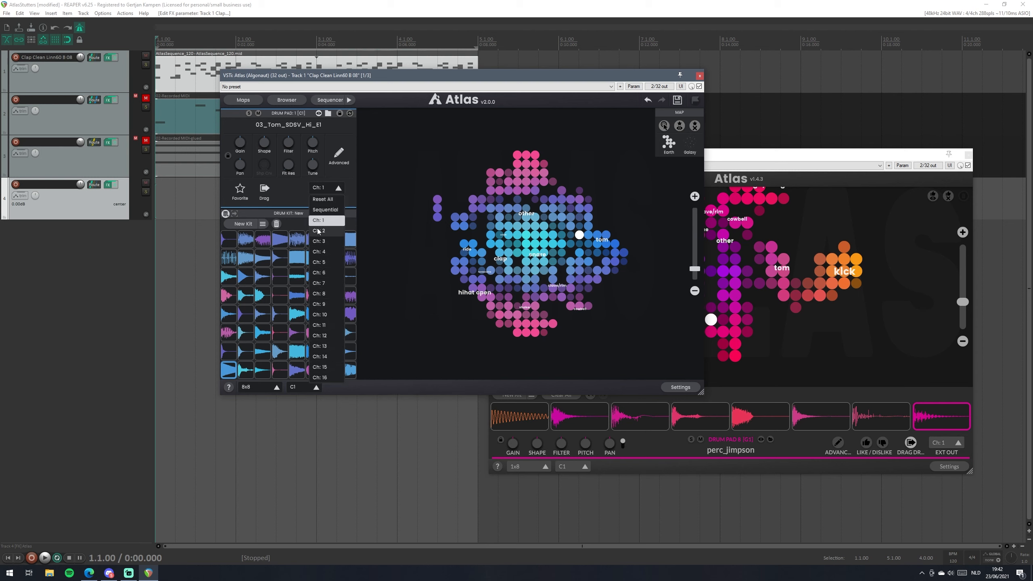
pyautogui.click(325, 209)
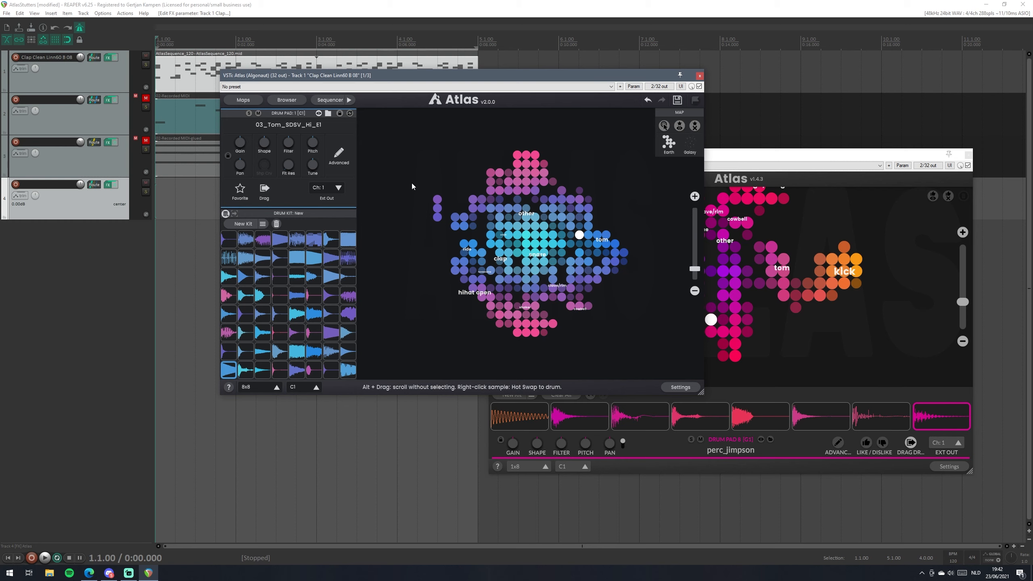
# Examine the external output channel options for the first pad in Atlas 2.0.0.
pyautogui.click(328, 188)
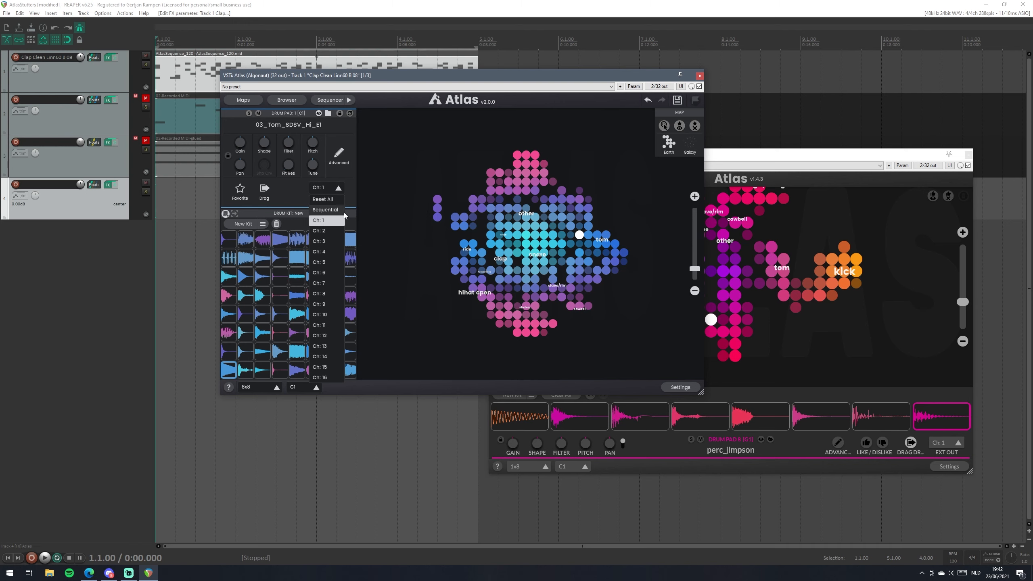
pyautogui.click(421, 209)
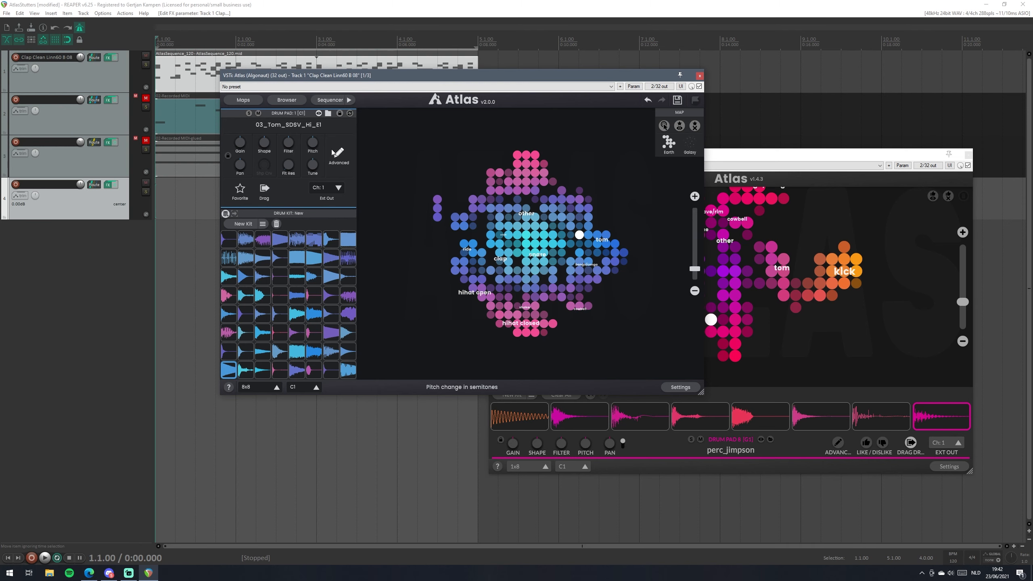
pyautogui.moveTo(371, 70); pyautogui.dragTo(391, 111)
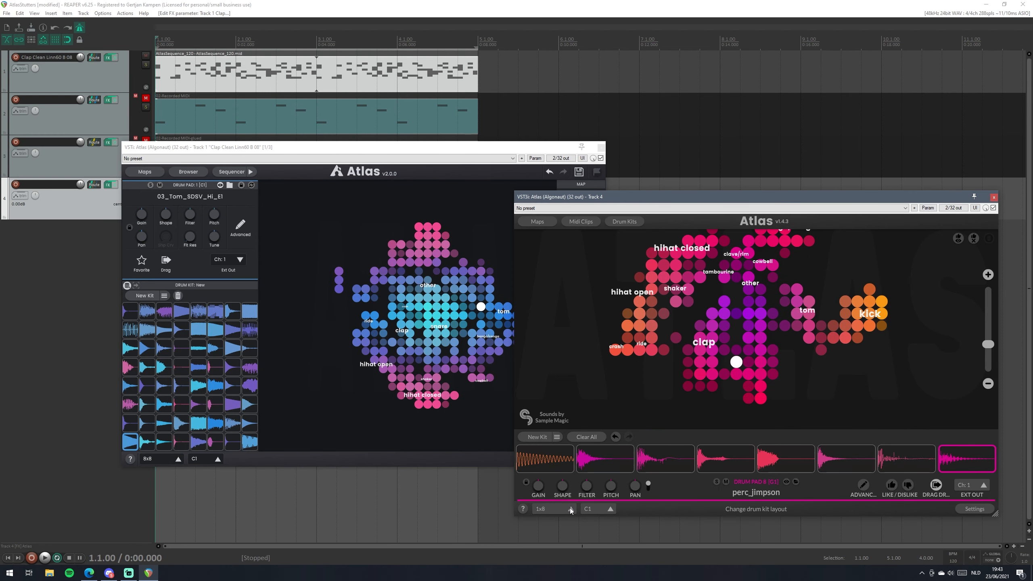
# Set the drum kit layout of Atlas 1.4.3 to 4x4 for comparison with the Atlas 2.0.0 layout.
pyautogui.click(569, 508)
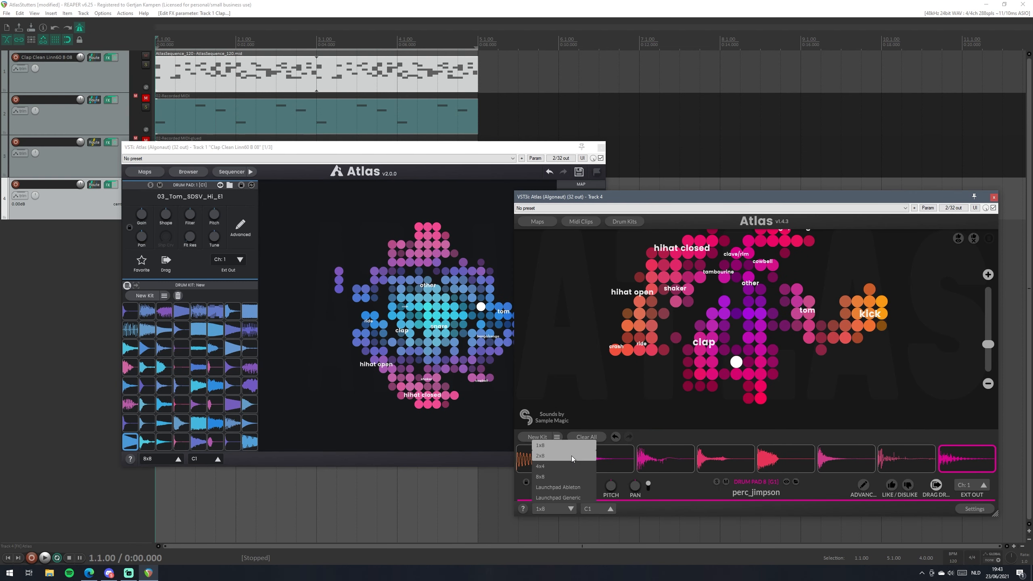
pyautogui.click(573, 458)
pyautogui.click(571, 509)
pyautogui.click(541, 467)
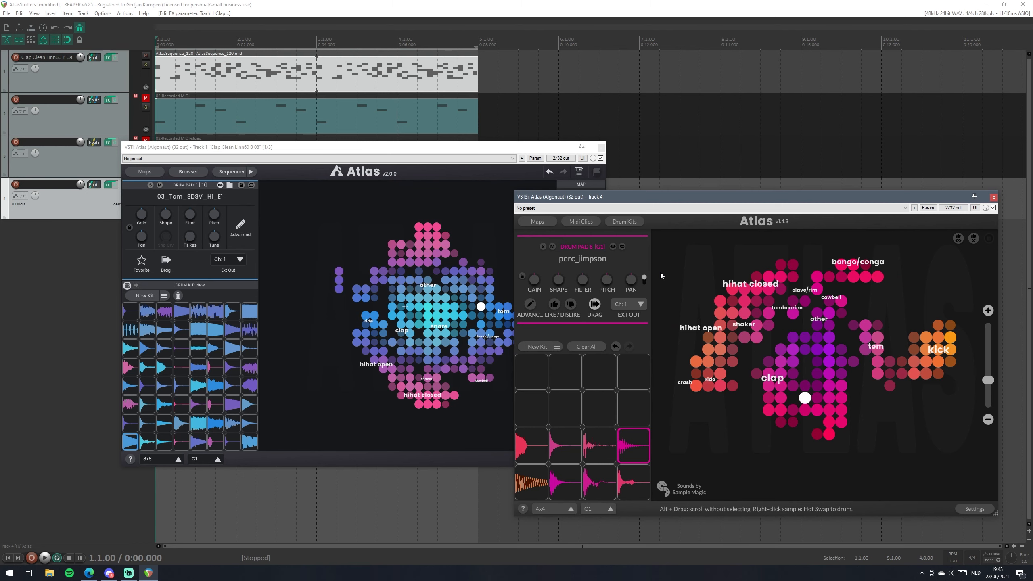
pyautogui.click(347, 224)
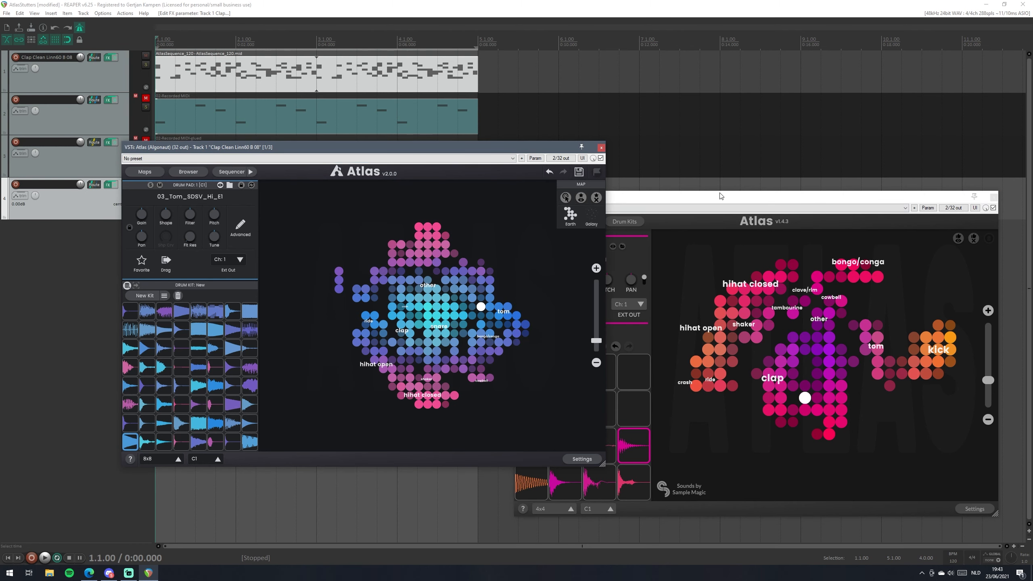
pyautogui.moveTo(720, 196); pyautogui.dragTo(713, 191)
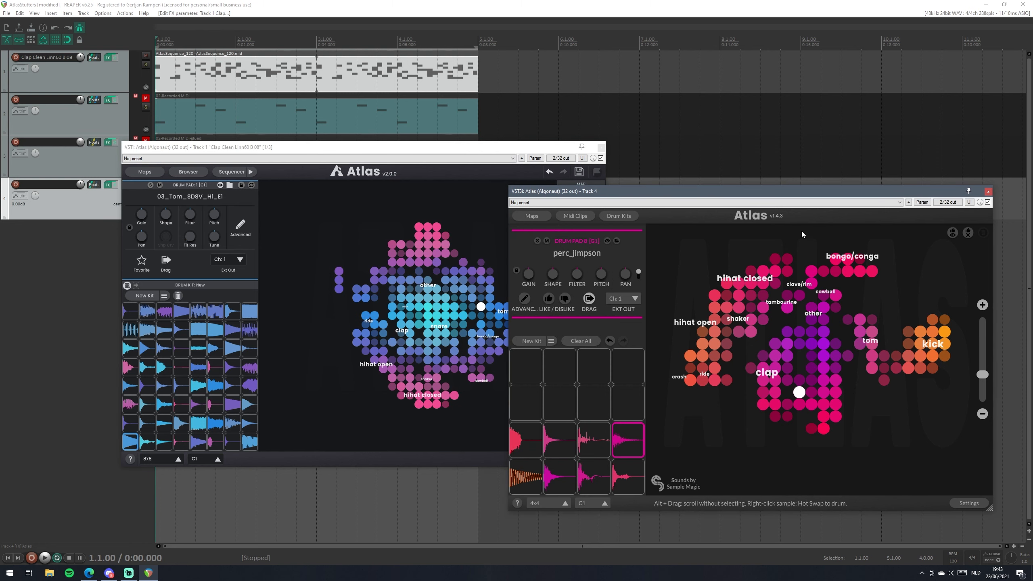
# Open the sequencer in Atlas 2.0.0 and close the Atlas 1.4.3 window.
pyautogui.click(296, 211)
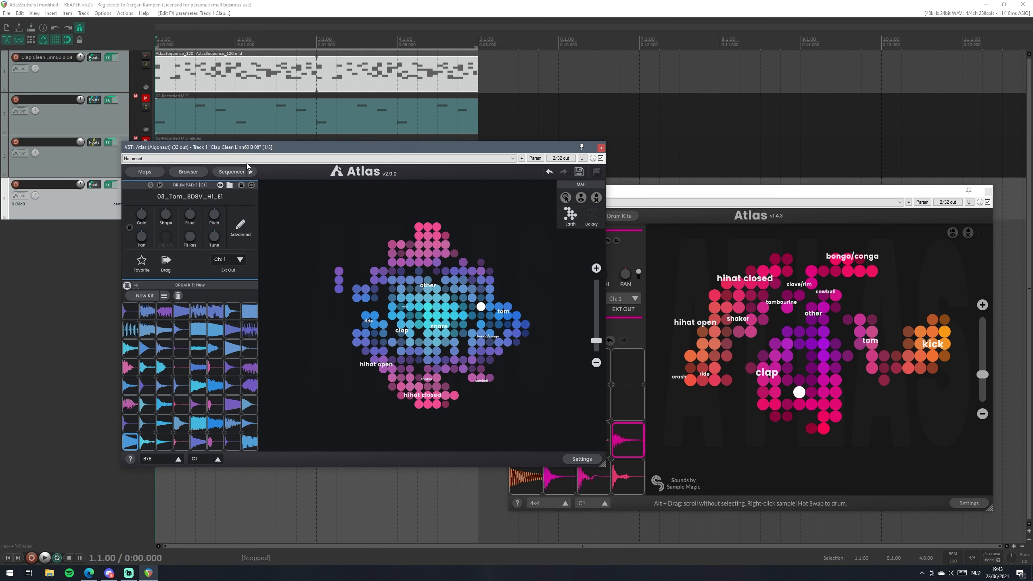
pyautogui.click(228, 172)
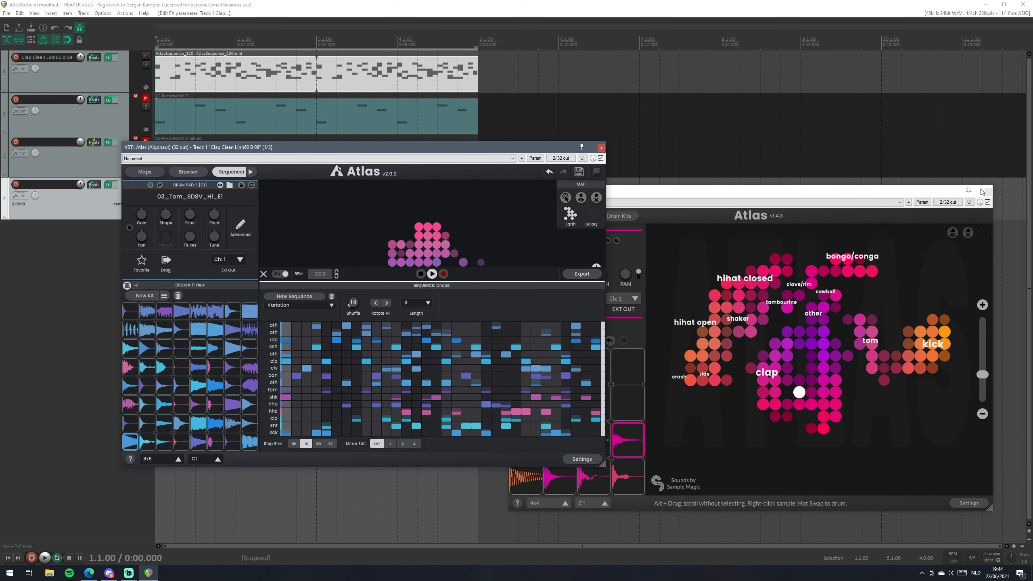
pyautogui.click(987, 191)
# Undo muting the first track and move the three tracks' MIDI clips past the loop region to about measure 6.
pyautogui.click(146, 55)
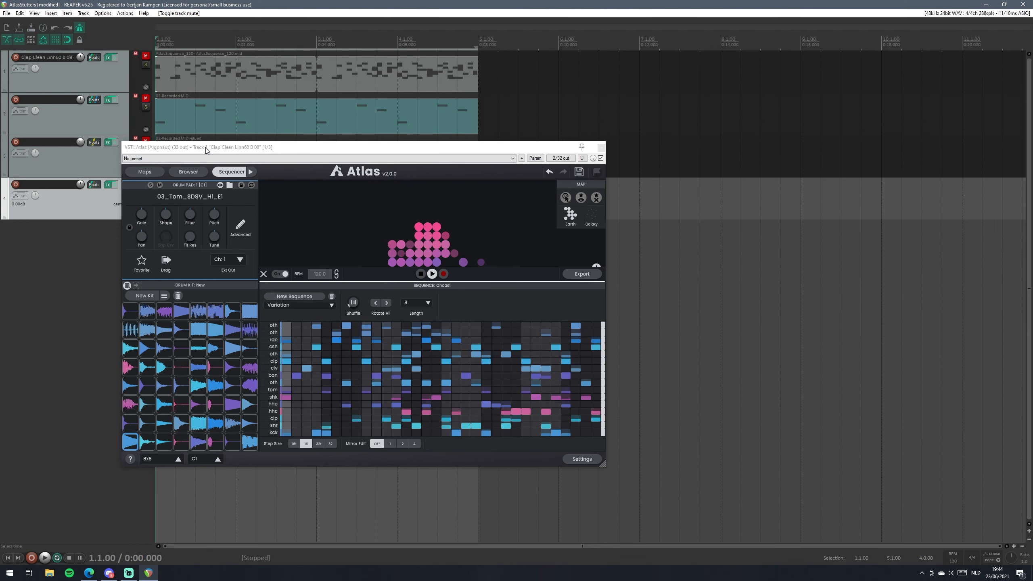
pyautogui.moveTo(244, 147); pyautogui.dragTo(334, 163)
pyautogui.hotkey('ctrl', 'z')
pyautogui.hotkey('ctrl', 'z')
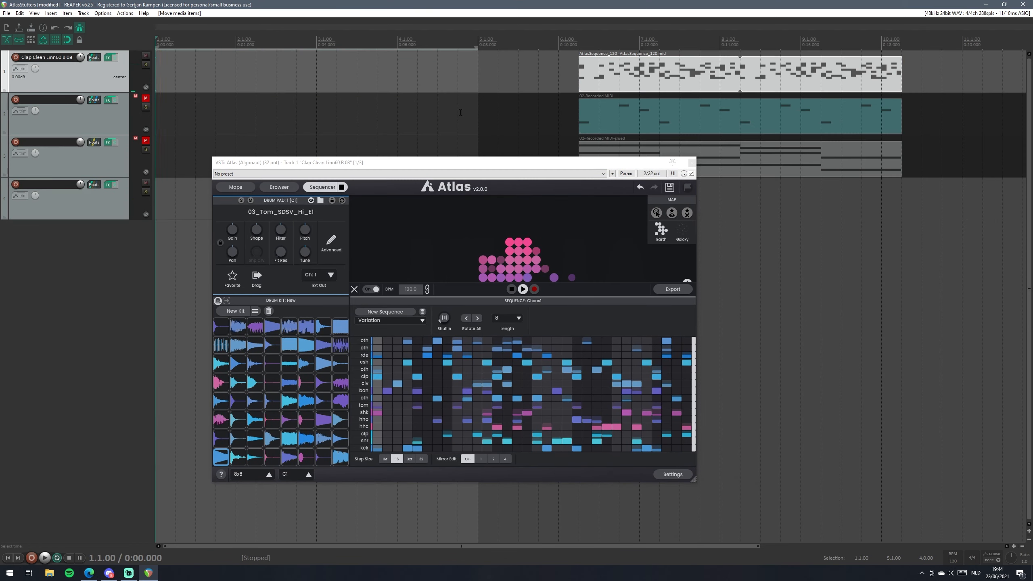
# Play and stop the project to hear the Atlas sequence.
pyautogui.press('space')
pyautogui.press('space')
pyautogui.press('space')
pyautogui.press('space')
# Enlarge the Atlas window to cover most of the arrange area and move it up the screen.
pyautogui.moveTo(693, 479); pyautogui.dragTo(784, 560)
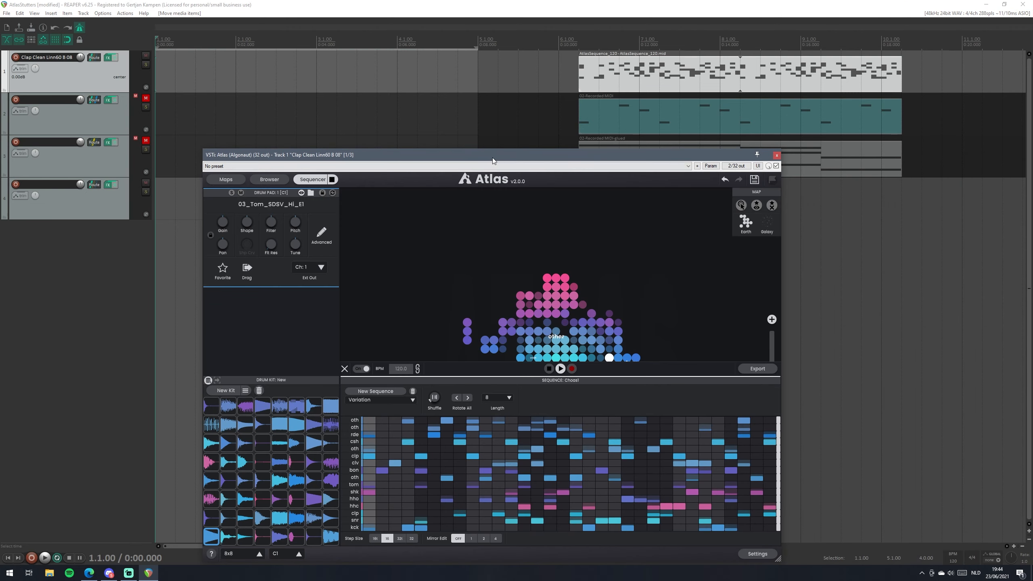
pyautogui.moveTo(492, 160); pyautogui.dragTo(434, 62)
pyautogui.moveTo(720, 471); pyautogui.dragTo(954, 533)
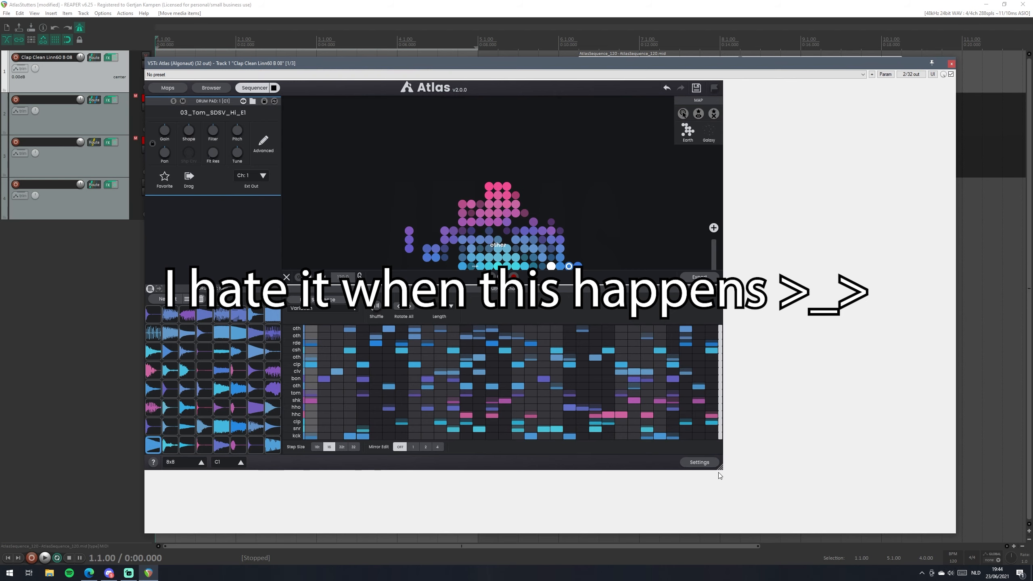
pyautogui.moveTo(719, 468); pyautogui.dragTo(934, 526)
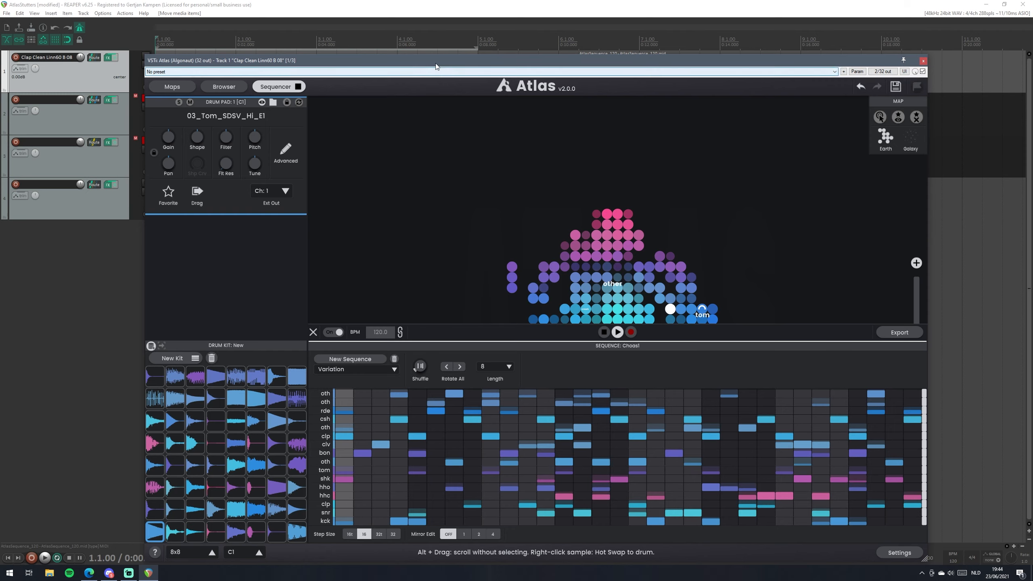
pyautogui.moveTo(431, 64); pyautogui.dragTo(413, 20)
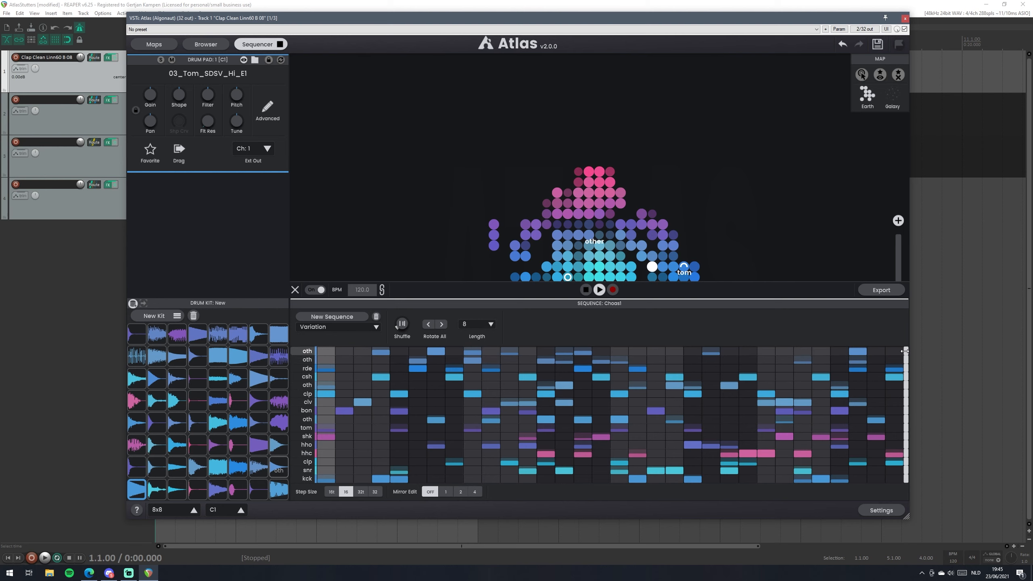
# Shorten the two uppermost oth rows and the csh row of the sequence to differing lengths.
pyautogui.moveTo(906, 350); pyautogui.dragTo(596, 345)
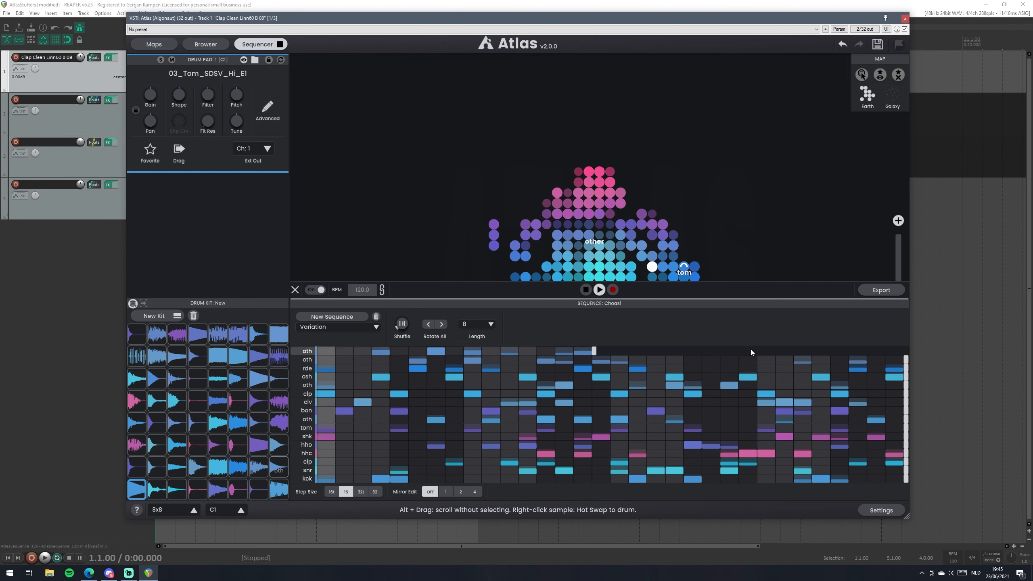
pyautogui.moveTo(906, 360); pyautogui.dragTo(686, 377)
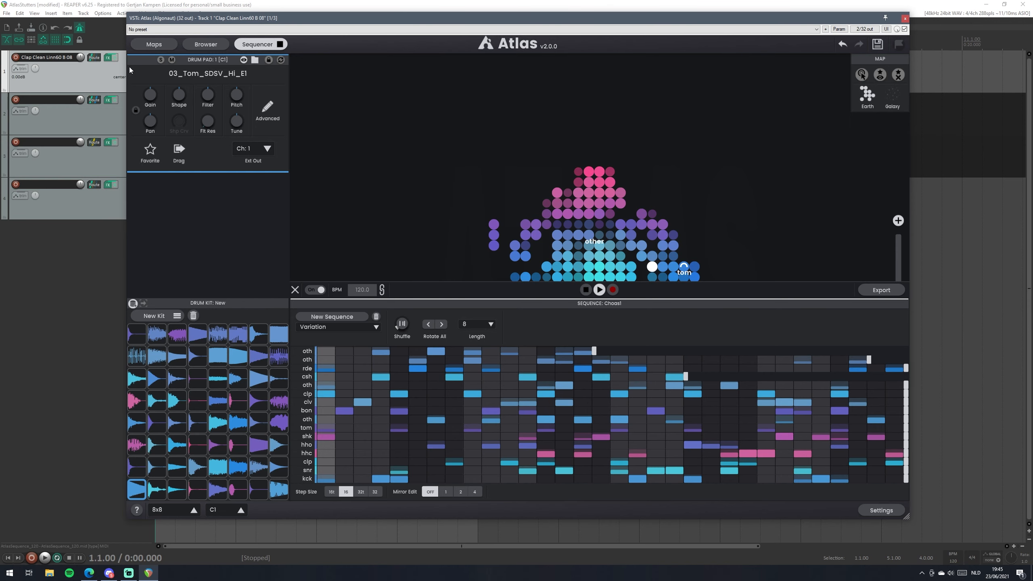
# Set the drum kit layout of Atlas 2.0.0 to 1x8.
pyautogui.click(150, 48)
pyautogui.click(293, 117)
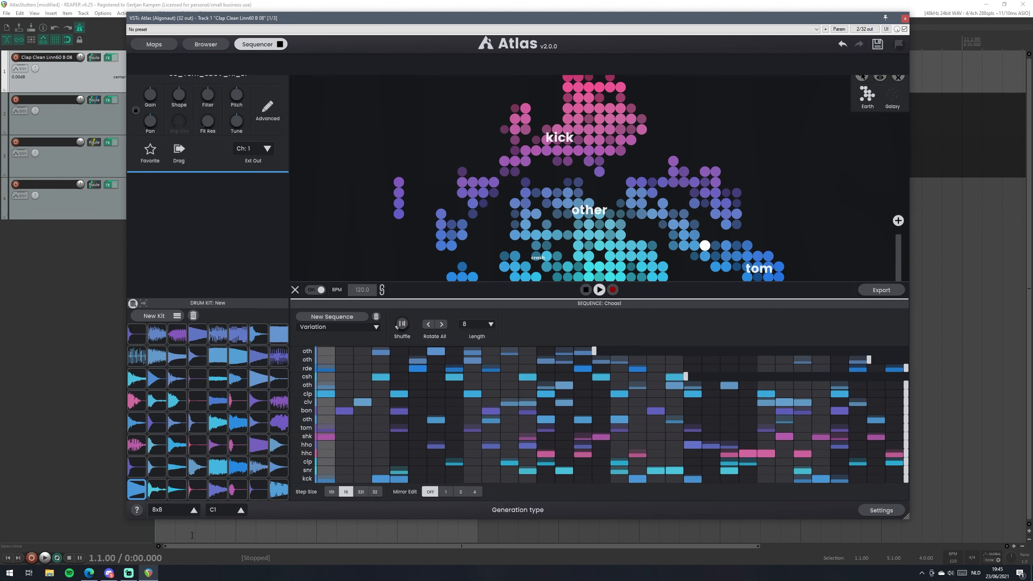
pyautogui.click(173, 511)
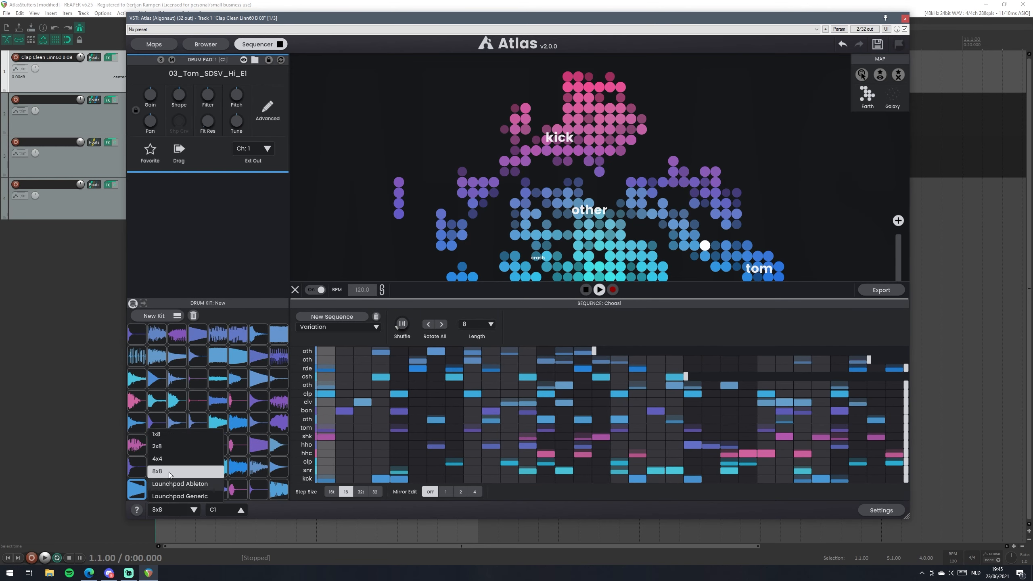
pyautogui.click(175, 434)
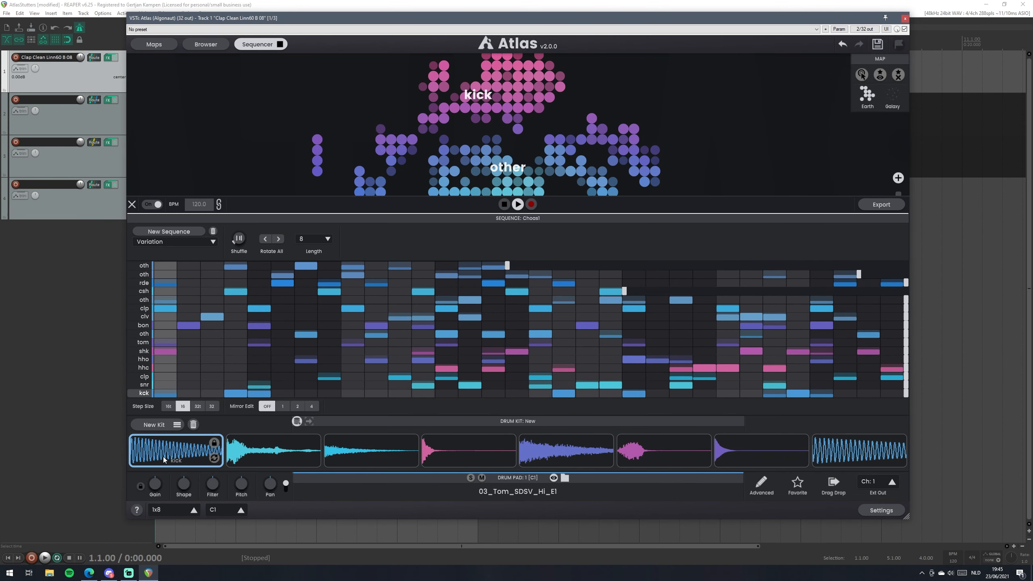
# Audition the samples on the 1x8 kit's pads, ending with the last pad.
pyautogui.click(260, 454)
pyautogui.click(370, 451)
pyautogui.click(469, 452)
pyautogui.click(664, 451)
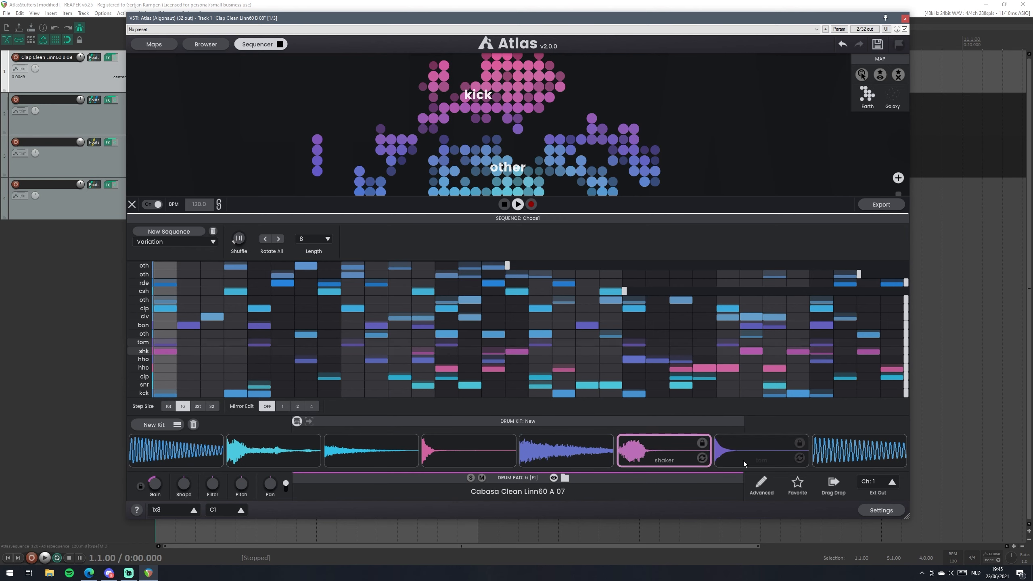
pyautogui.click(761, 452)
pyautogui.click(847, 461)
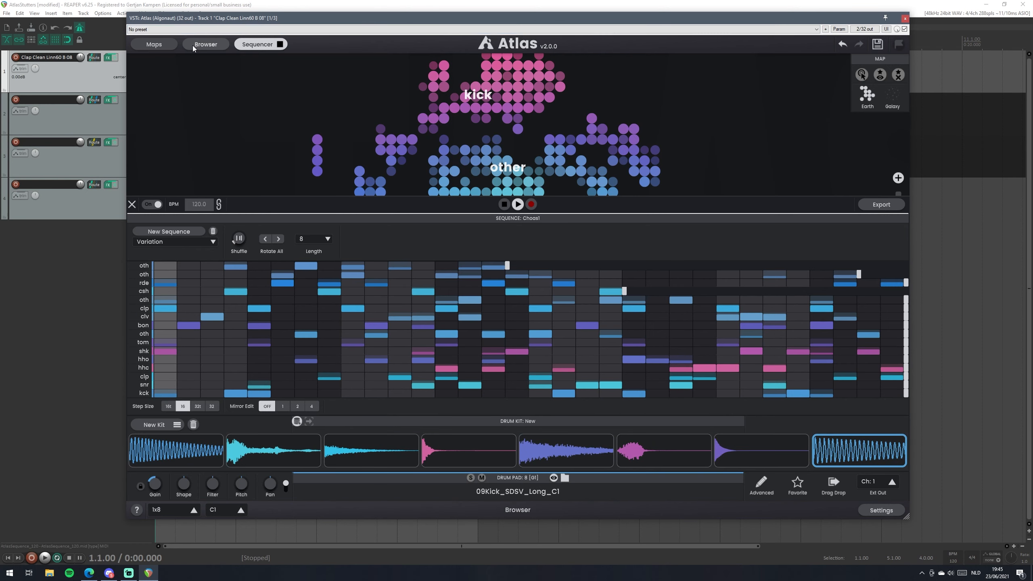
# Hide and reopen the sequencer, and generate a new sequence with the Variation type.
pyautogui.click(257, 44)
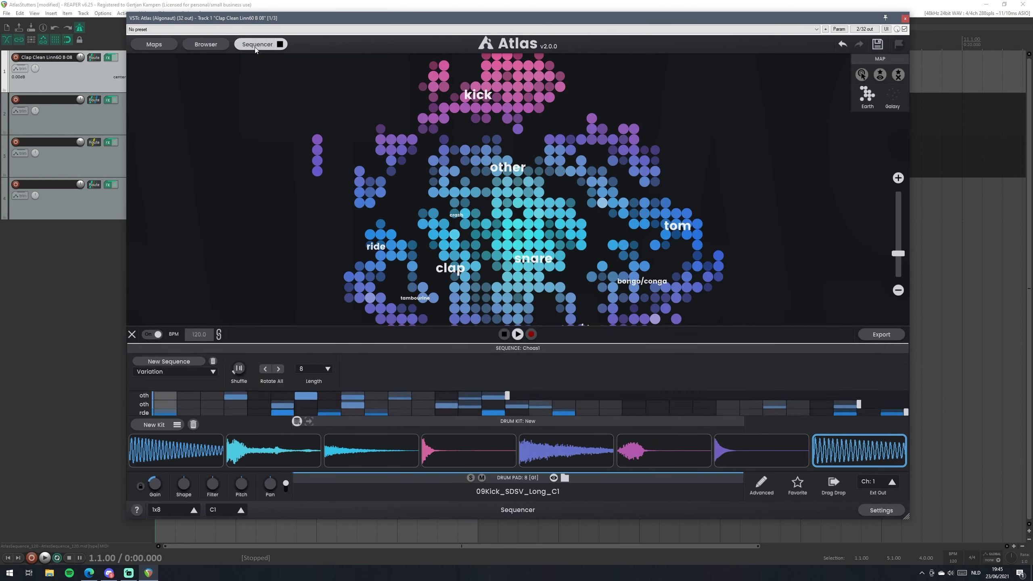
pyautogui.click(257, 44)
pyautogui.click(168, 232)
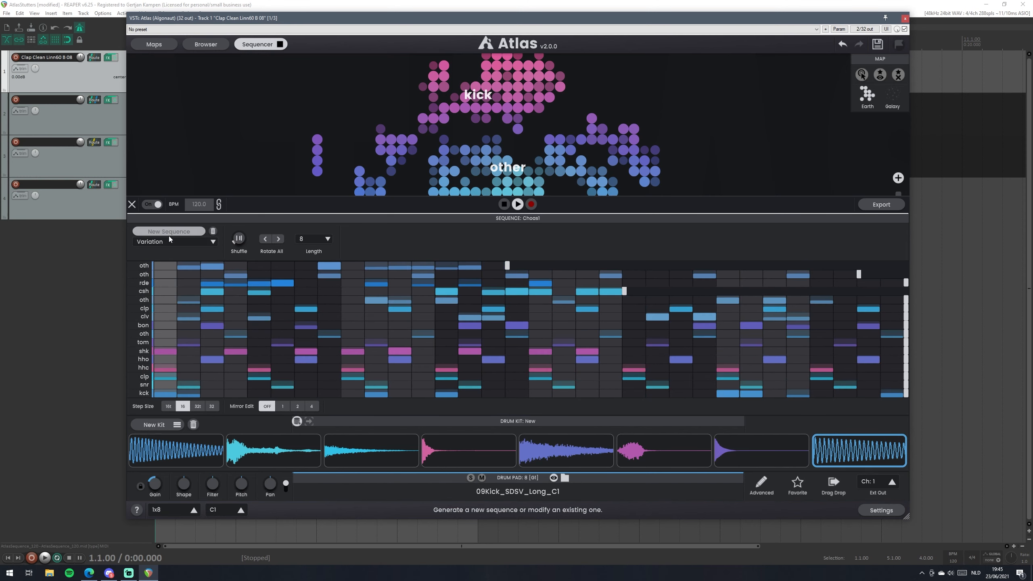
# Set the sequence generation type to From Browser and clear the whole sequence.
pyautogui.click(172, 241)
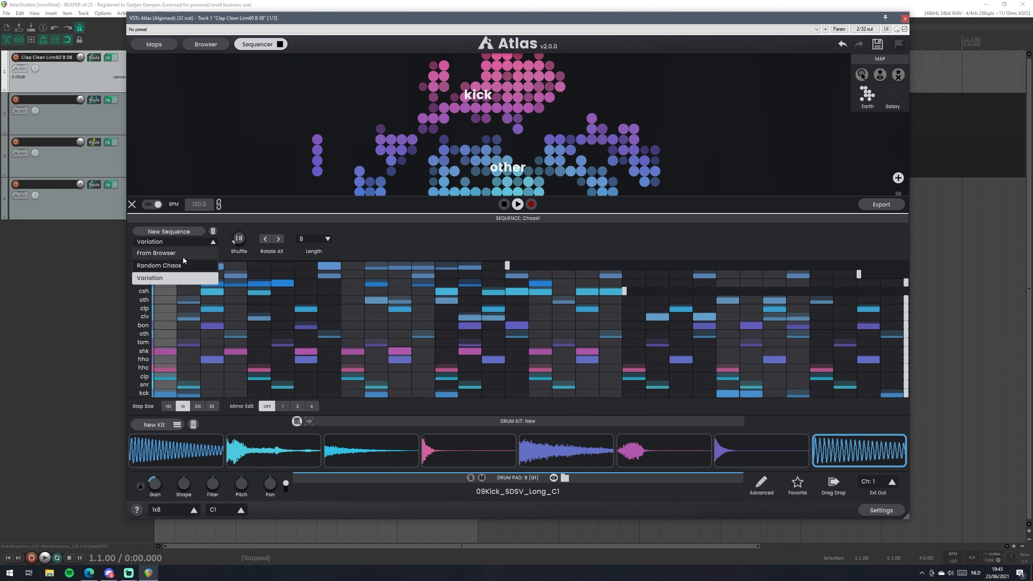
pyautogui.click(181, 254)
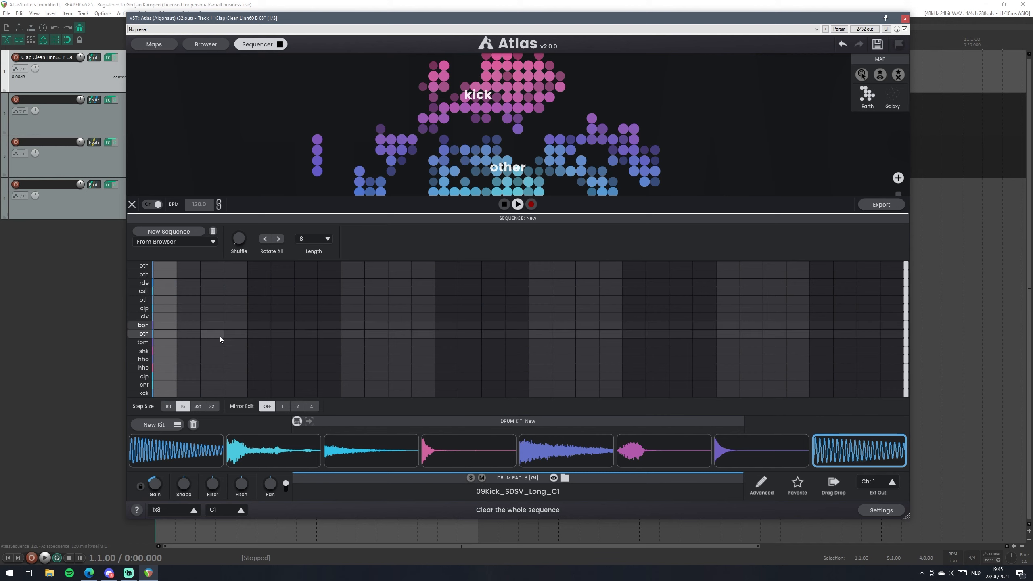
# Program alternating kick and snare hits with closed hi-hats on every second step, using Mirror Edit 1.
pyautogui.click(206, 393)
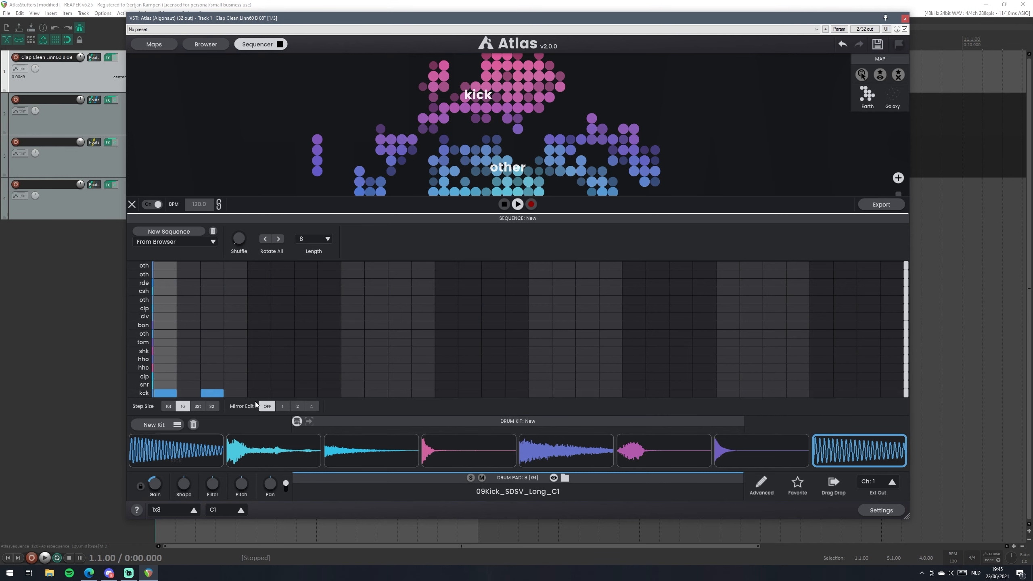
pyautogui.click(256, 393)
pyautogui.click(303, 393)
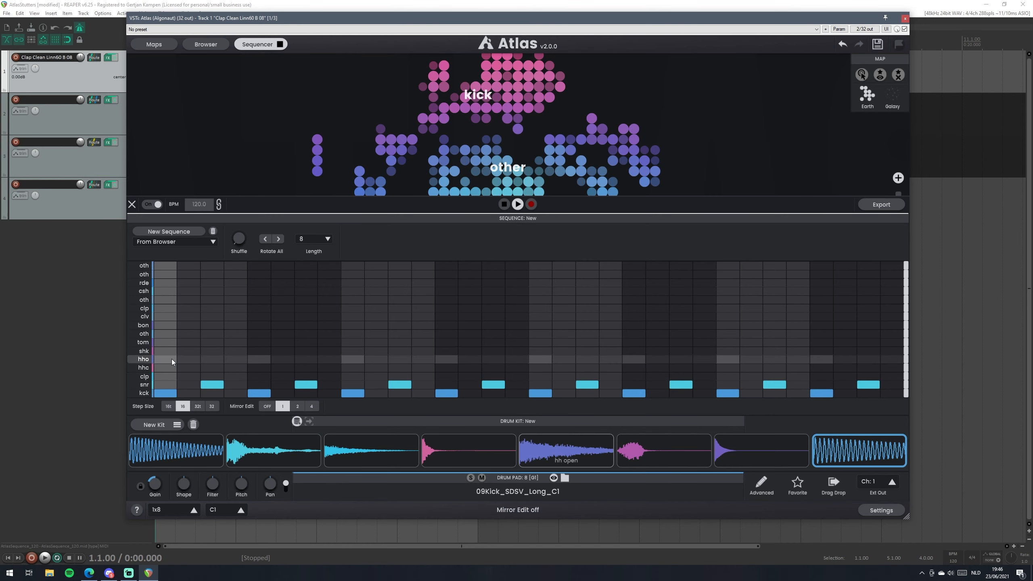
pyautogui.click(165, 368)
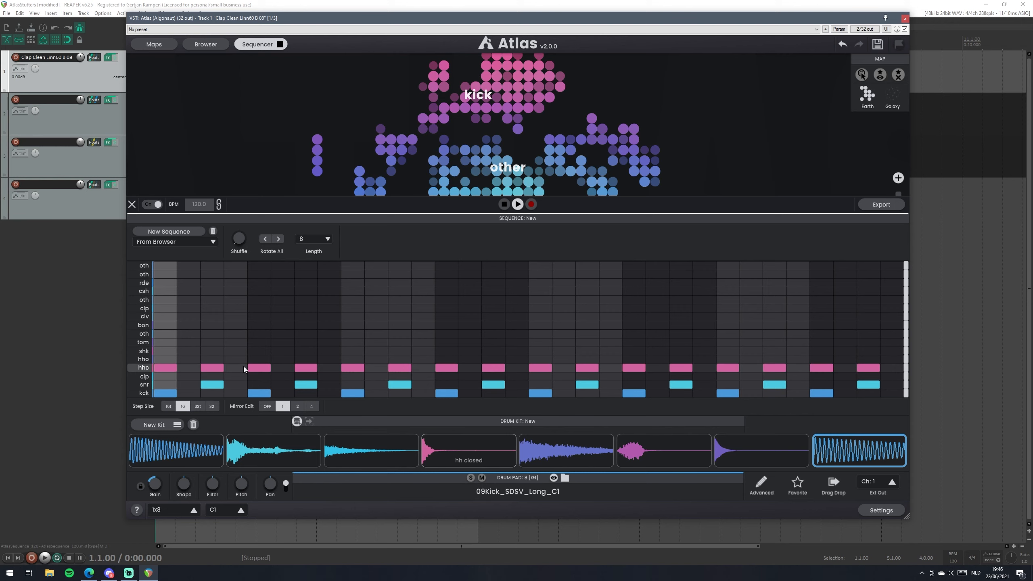
# Preview the pattern and find a new kick sample for the first pad.
pyautogui.press('space')
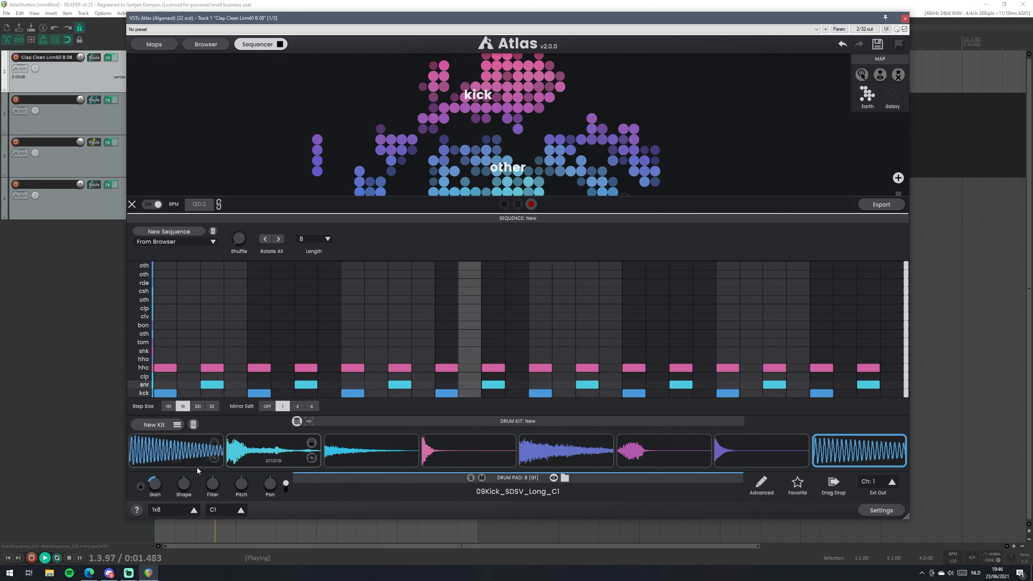
pyautogui.press('space')
pyautogui.click(183, 462)
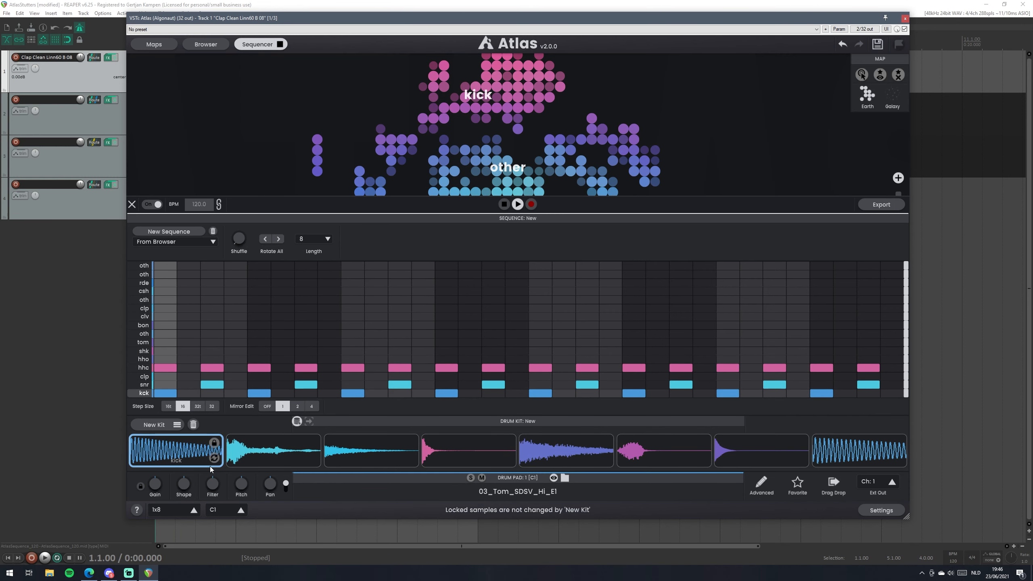
pyautogui.press('space')
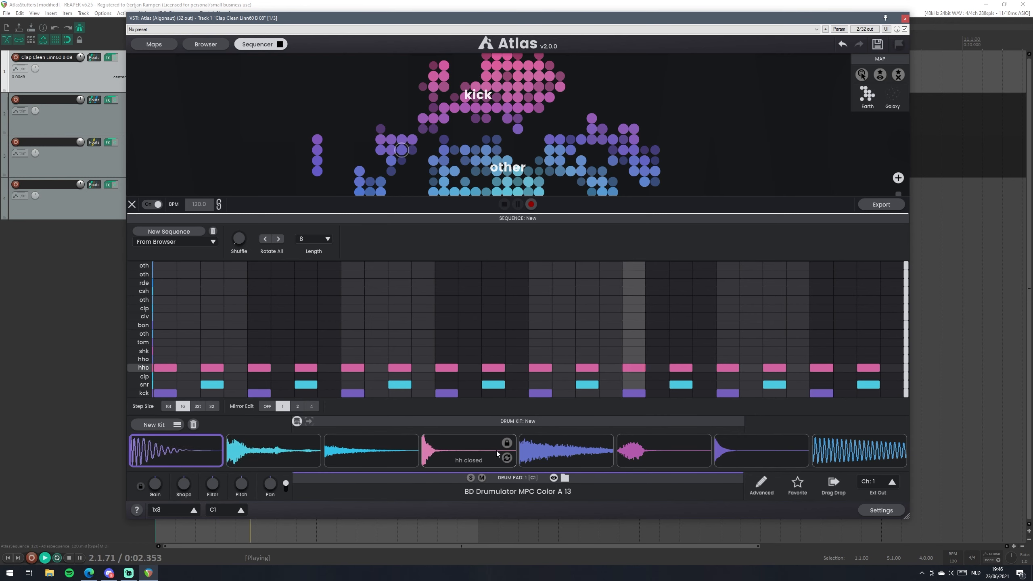
# Find new samples for the closed hi-hat and snare pads while the pattern plays.
pyautogui.click(480, 456)
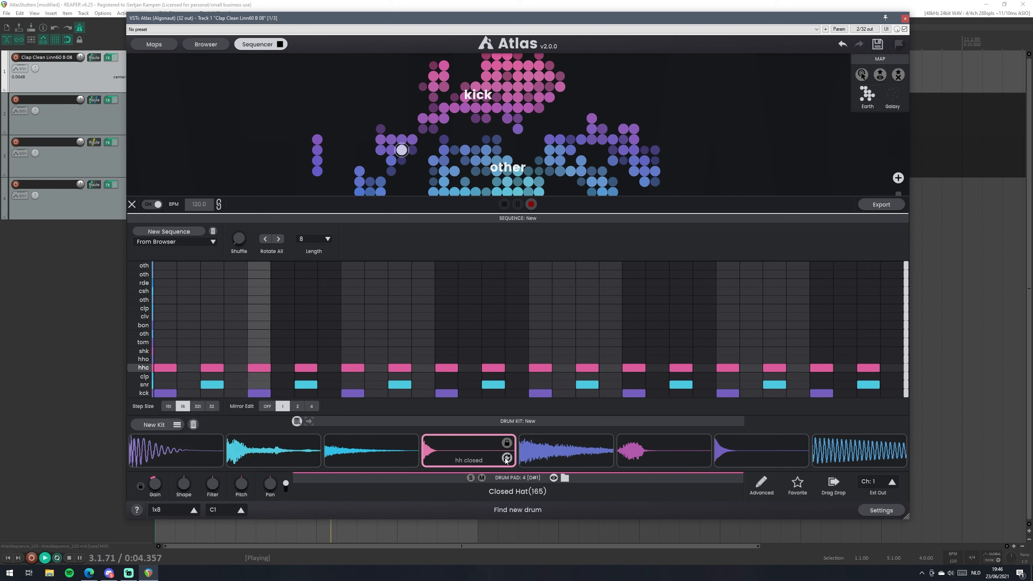
pyautogui.click(507, 457)
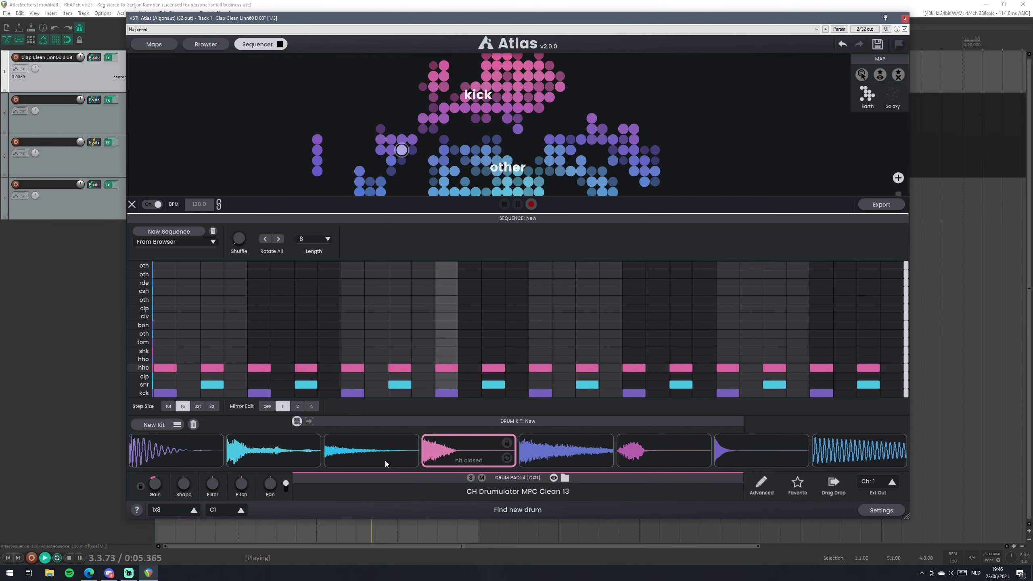
pyautogui.click(506, 457)
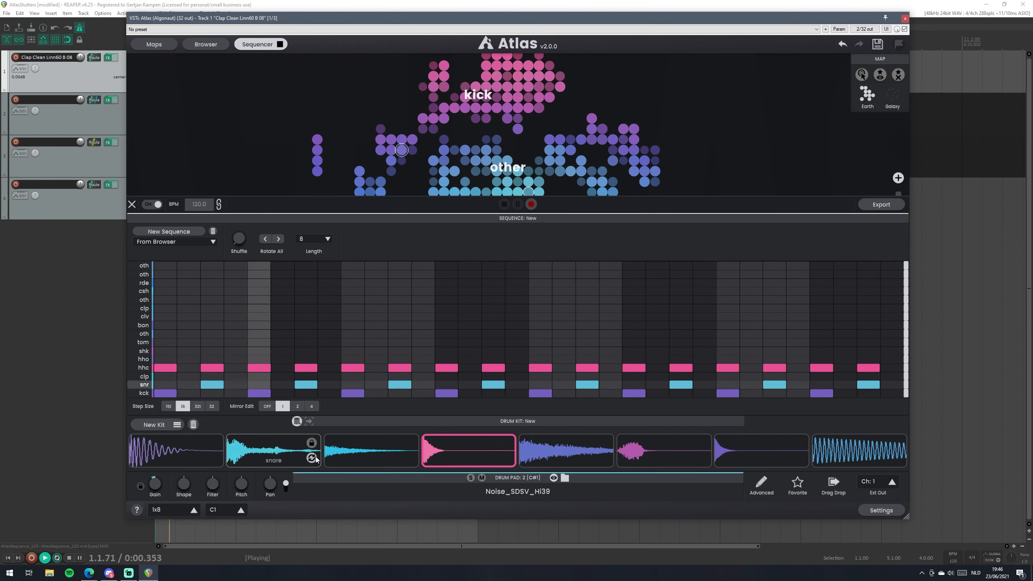
# Find new snare samples until Snare_G(2) is loaded on the second pad, stop playback, and reposition the plugin window.
pyautogui.click(303, 453)
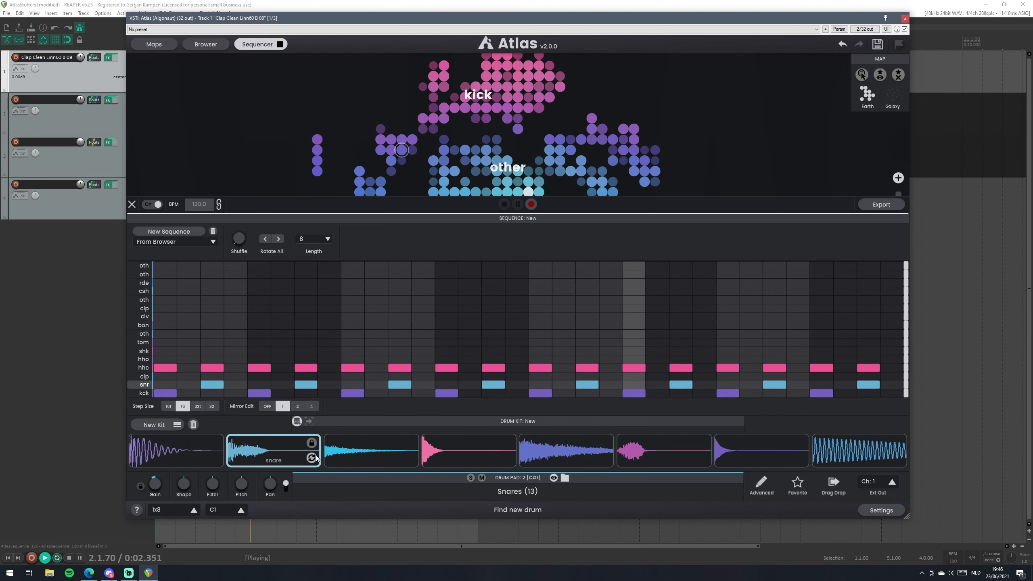
pyautogui.click(311, 457)
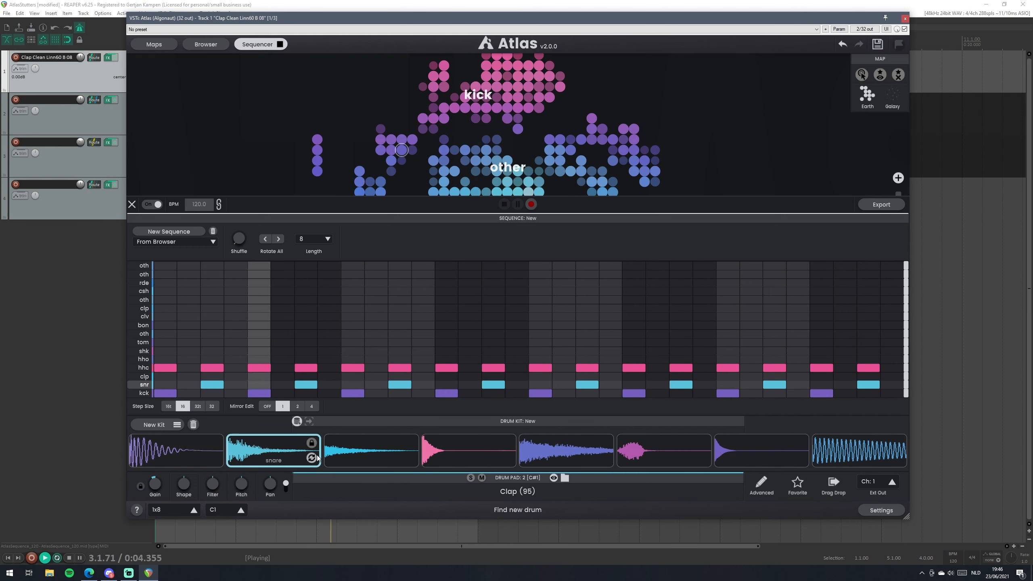
pyautogui.click(316, 457)
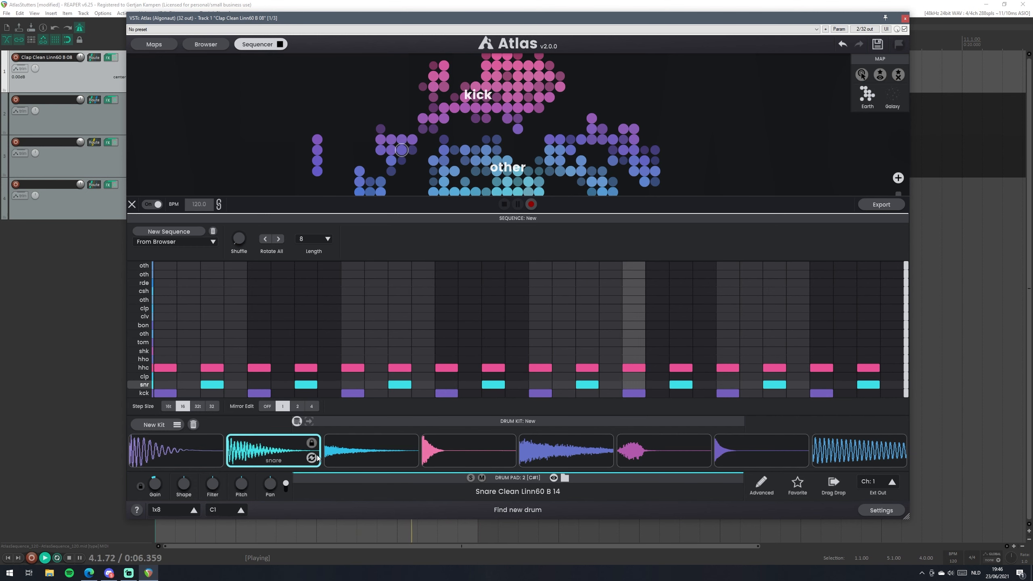
pyautogui.click(316, 458)
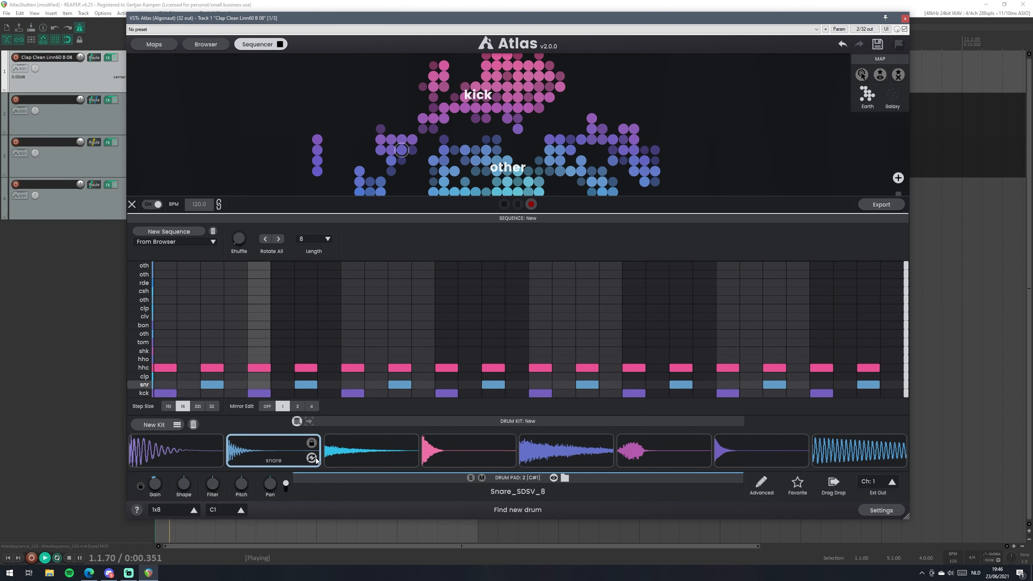
pyautogui.click(316, 458)
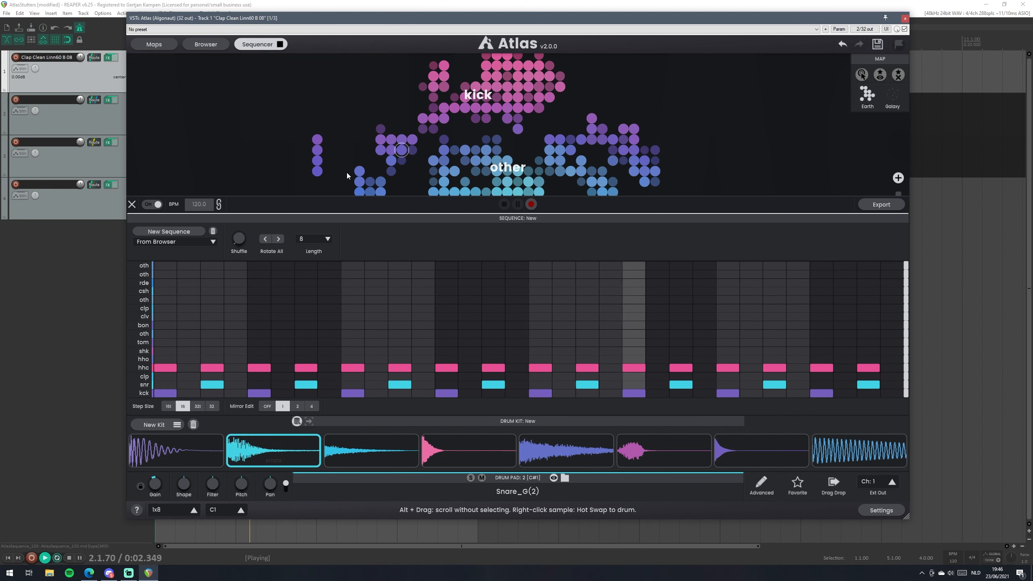
pyautogui.press('space')
pyautogui.moveTo(266, 27); pyautogui.dragTo(299, 37)
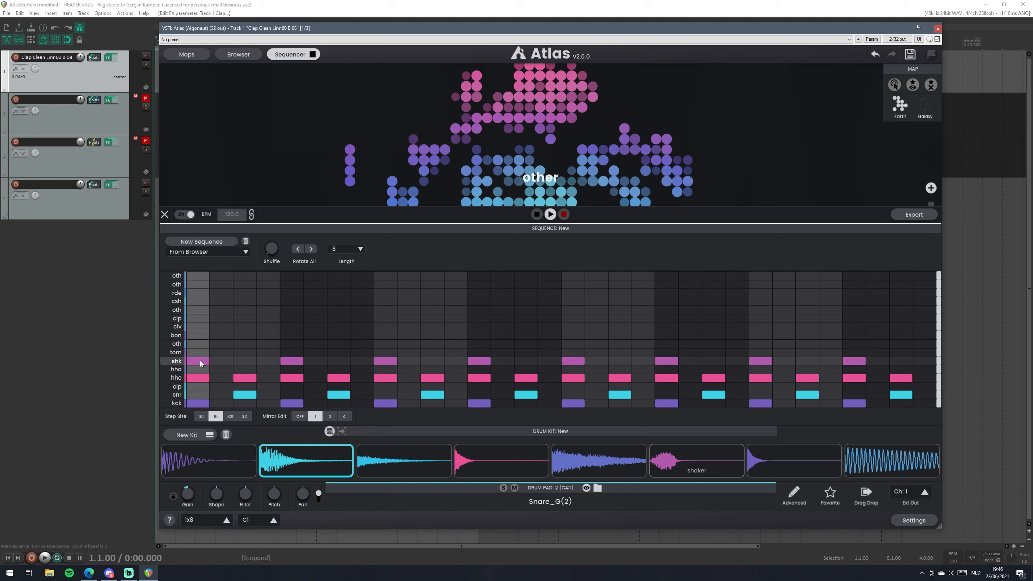
# Expand the closed hi-hat channel, turn every other hit into a low-velocity one, and play back the pattern.
pyautogui.click(164, 380)
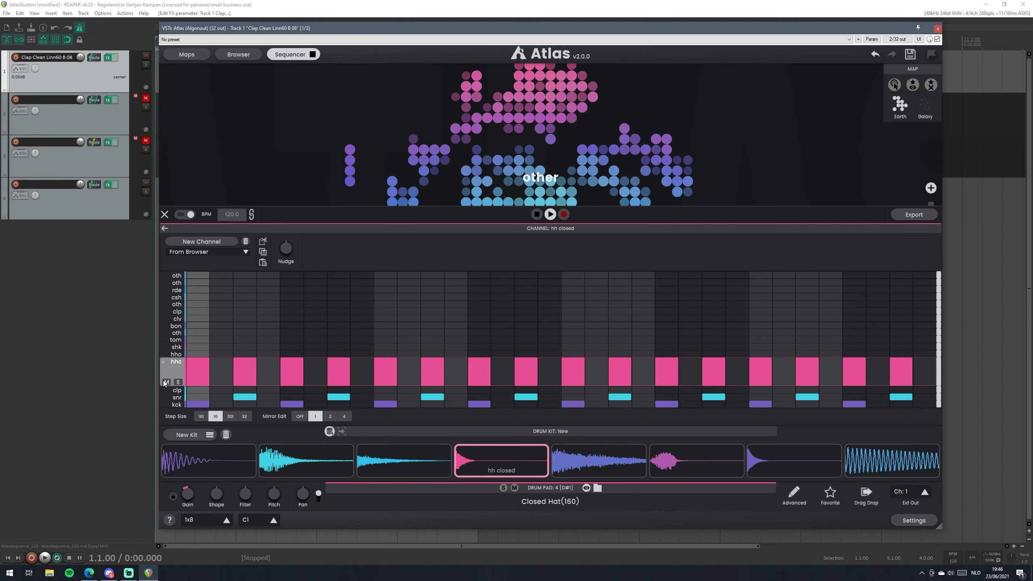
pyautogui.click(199, 370)
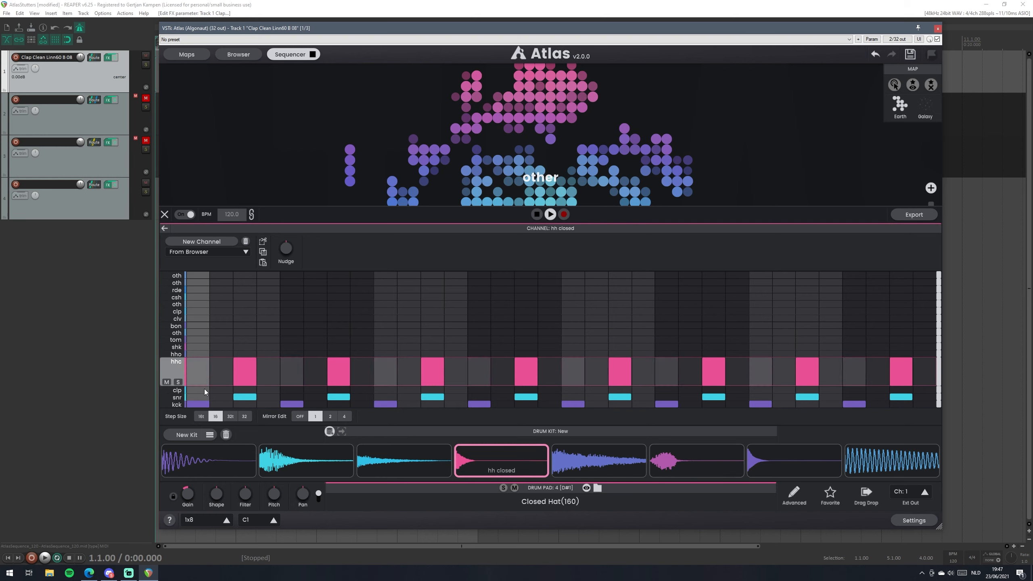
pyautogui.press('space')
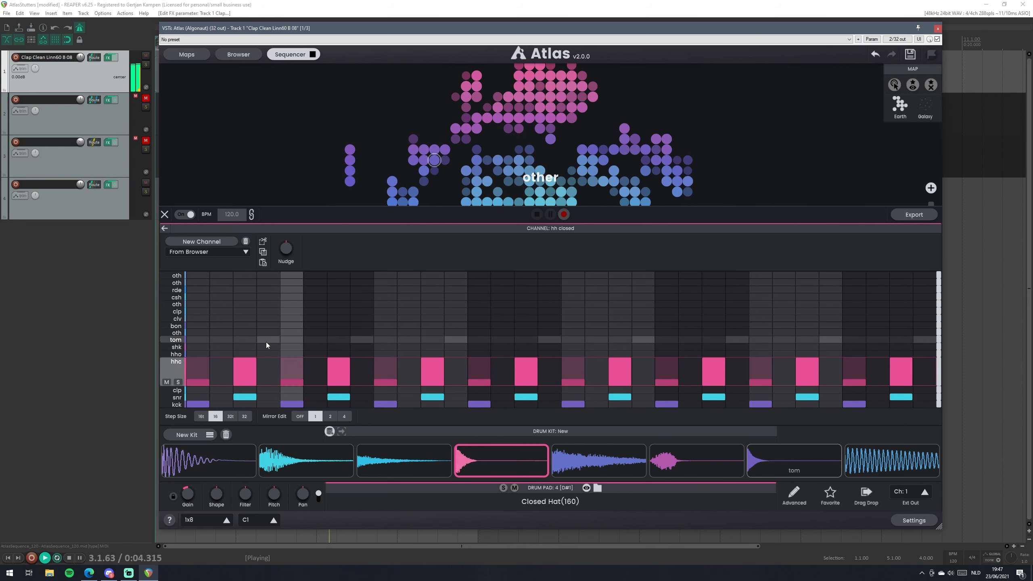
pyautogui.press('space')
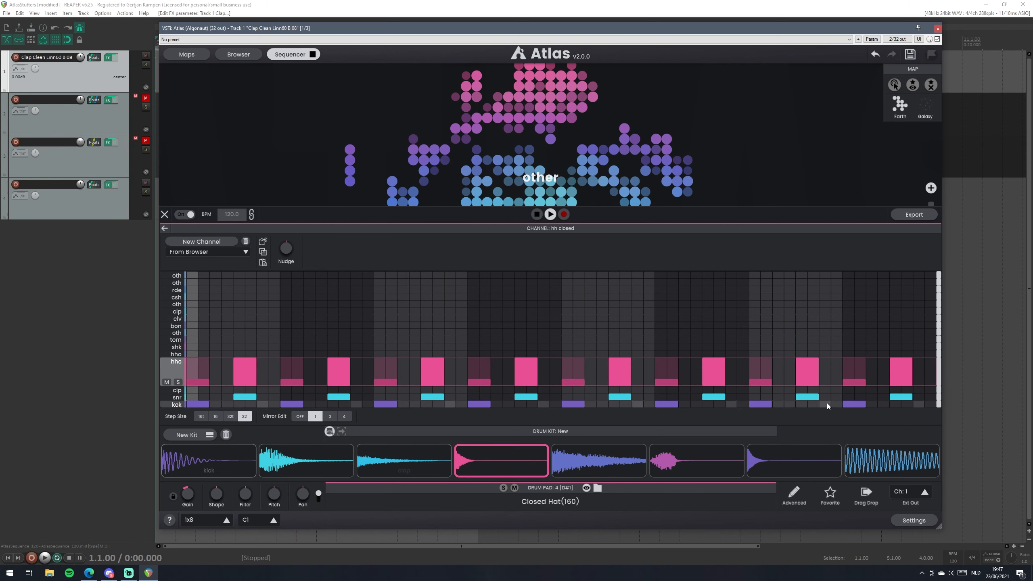
# Play the pattern with the added 32nd hits and remove the extra short snare hits from every beat.
pyautogui.press('space')
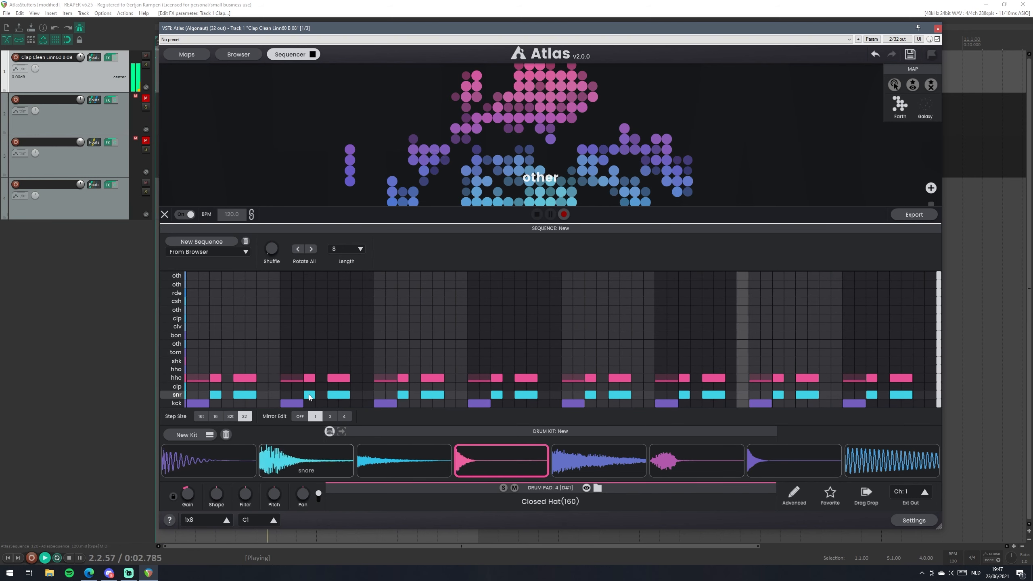
pyautogui.click(309, 395)
pyautogui.click(309, 394)
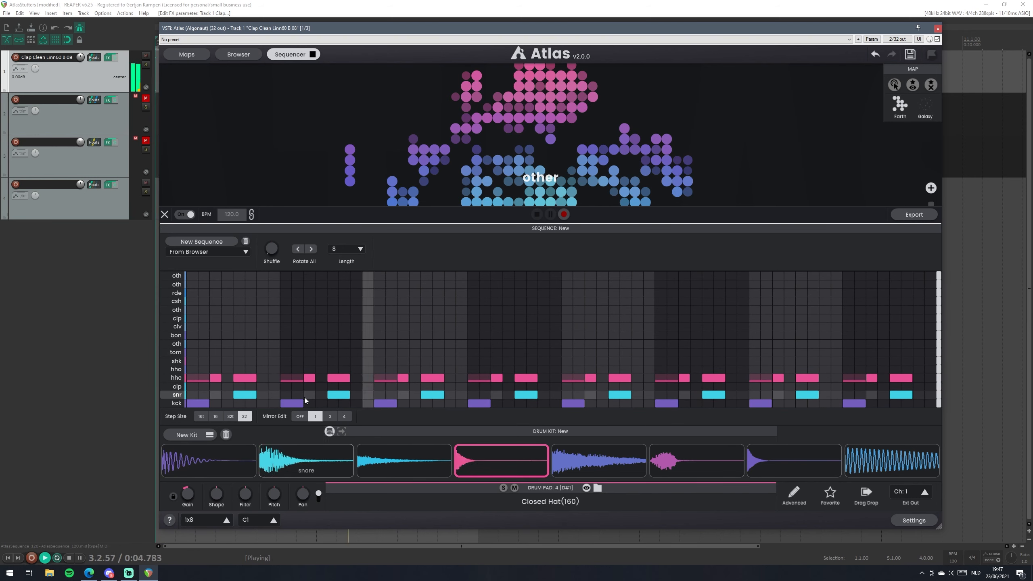
# Using Mirror Edit 4, try a snare just before beat three, replace it with an open hi-hat, and stop playback.
pyautogui.click(343, 416)
pyautogui.click(368, 394)
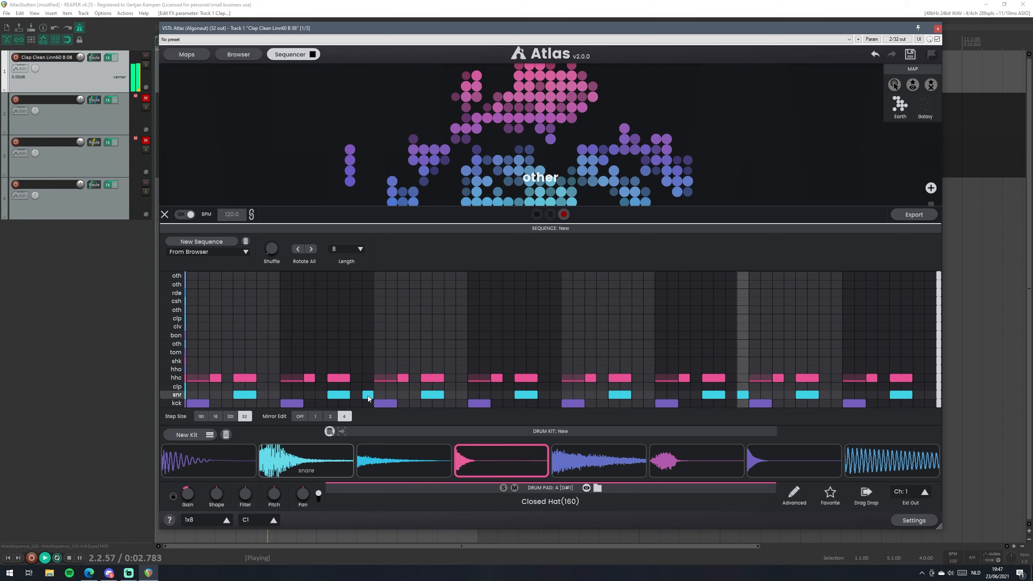
pyautogui.moveTo(368, 397); pyautogui.dragTo(373, 370)
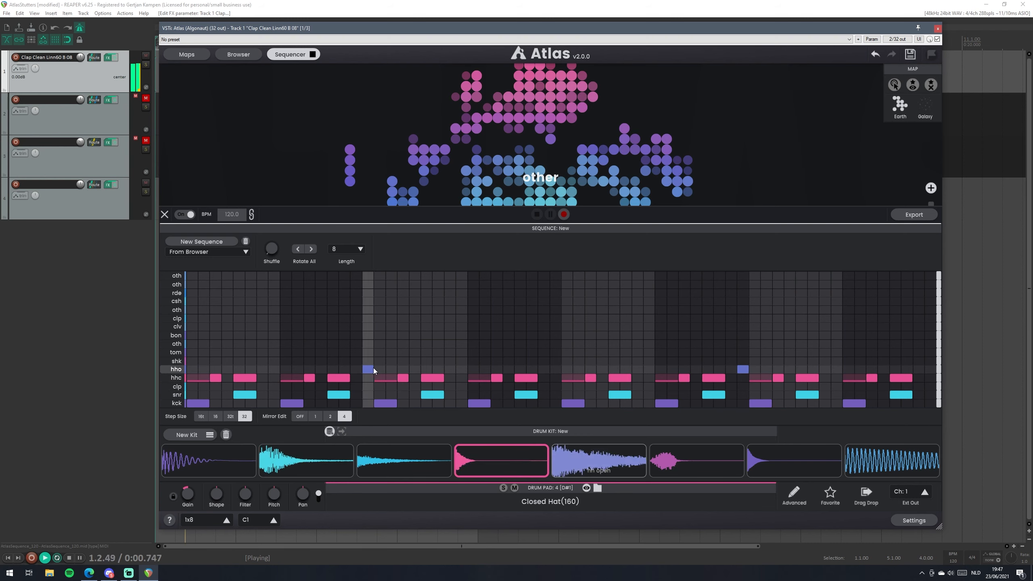
pyautogui.press('space')
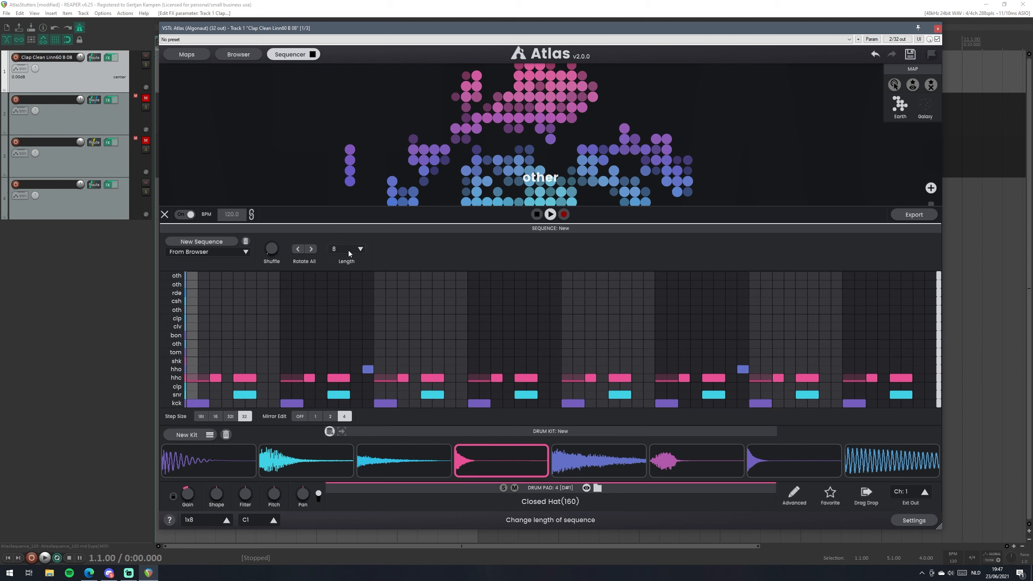
# Set the sequence length to 4, try 16, and return it to 4.
pyautogui.click(341, 260)
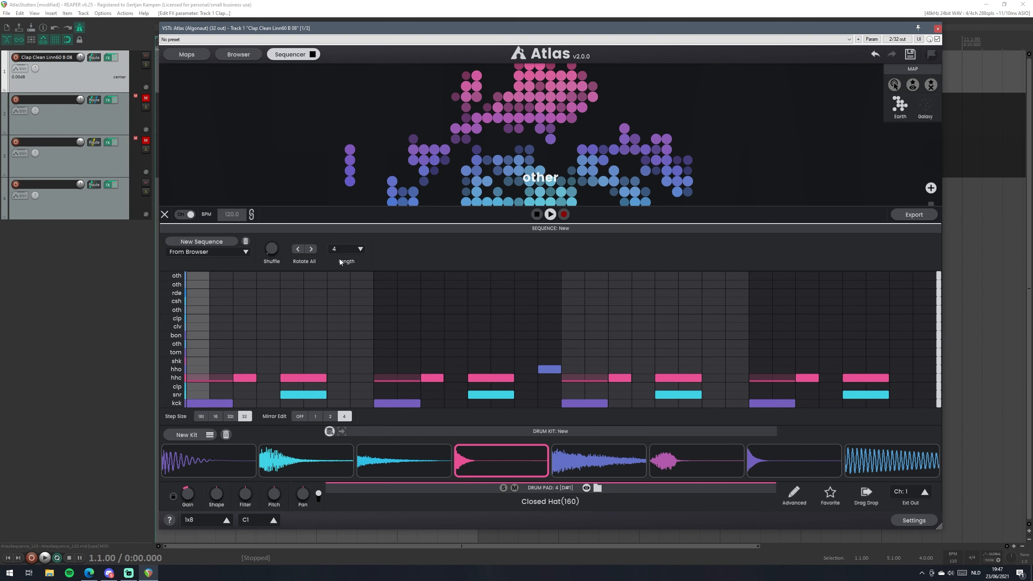
pyautogui.click(342, 286)
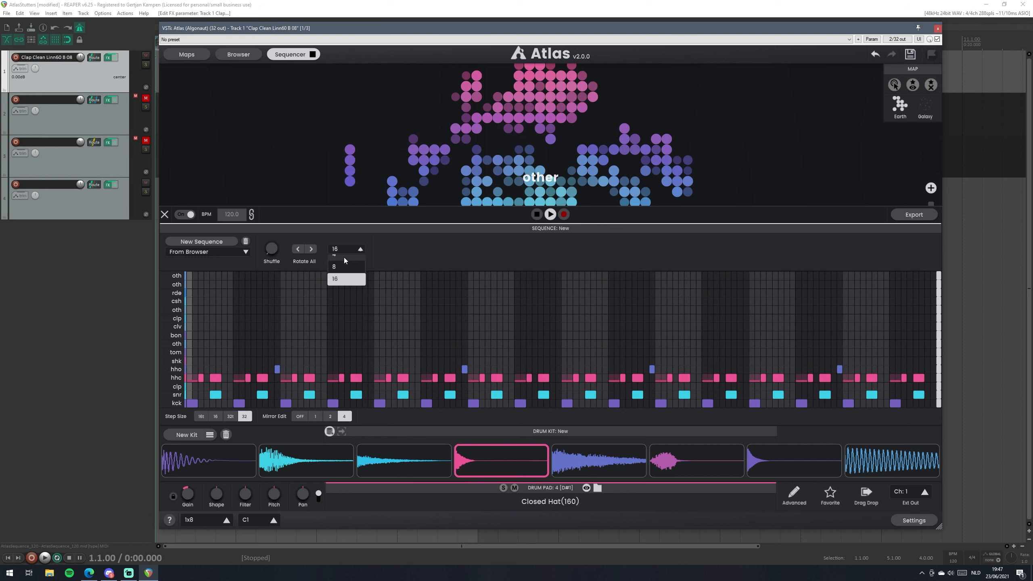
pyautogui.click(344, 262)
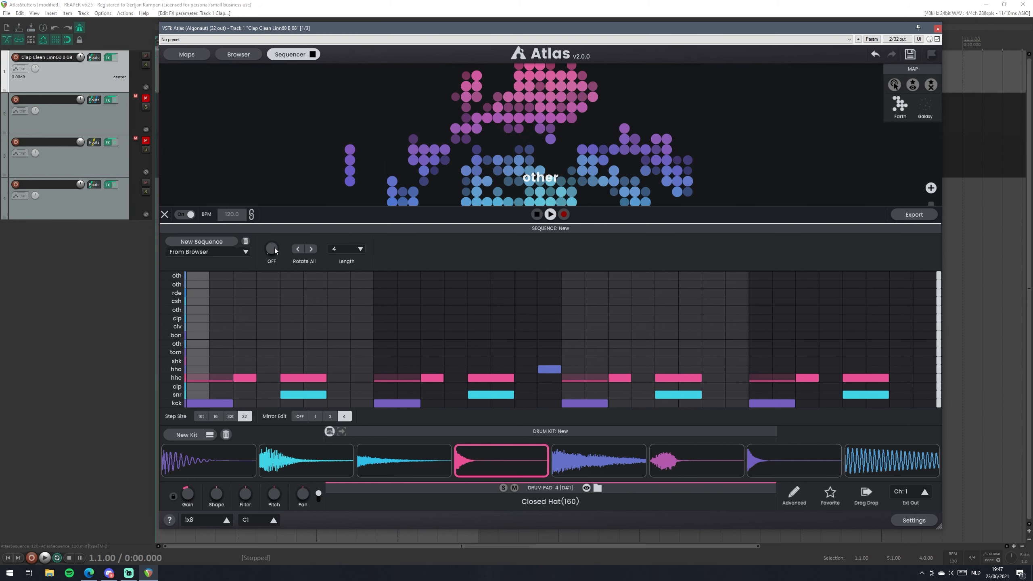
# Rotate all notes of the sequence left and right by several steps and back again.
pyautogui.click(298, 249)
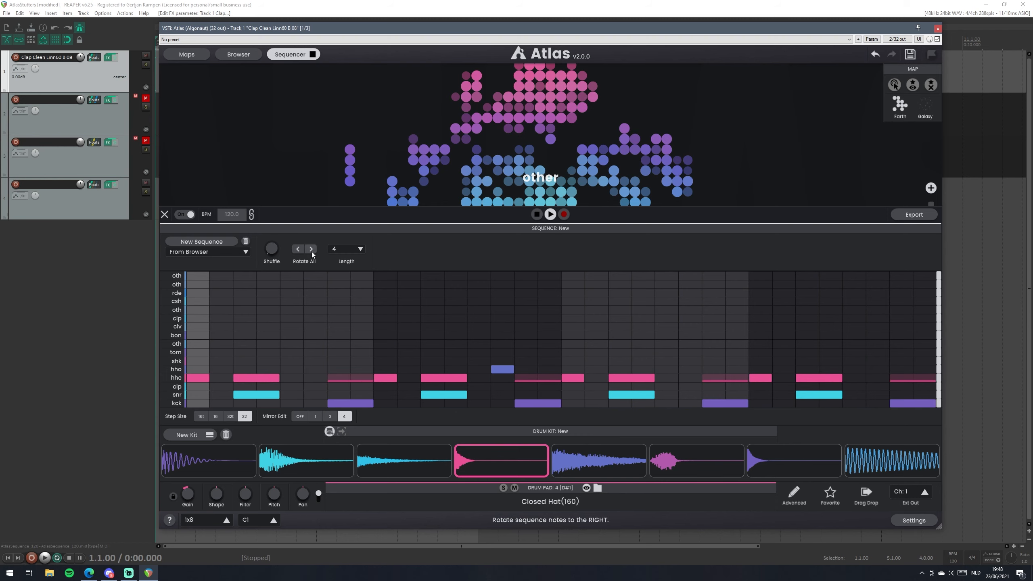
pyautogui.click(311, 248)
pyautogui.click(311, 249)
pyautogui.click(300, 252)
pyautogui.click(301, 252)
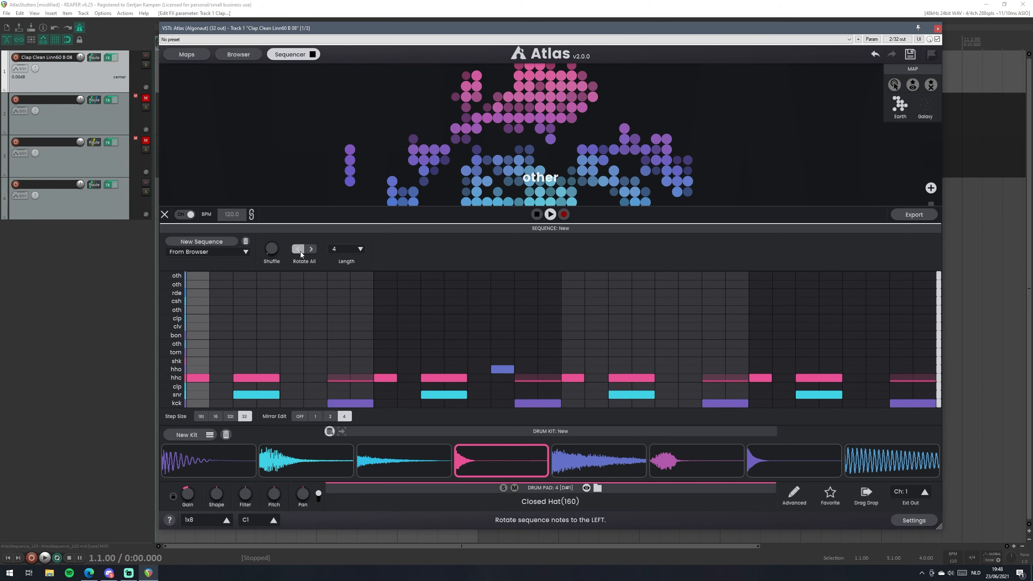
pyautogui.click(311, 249)
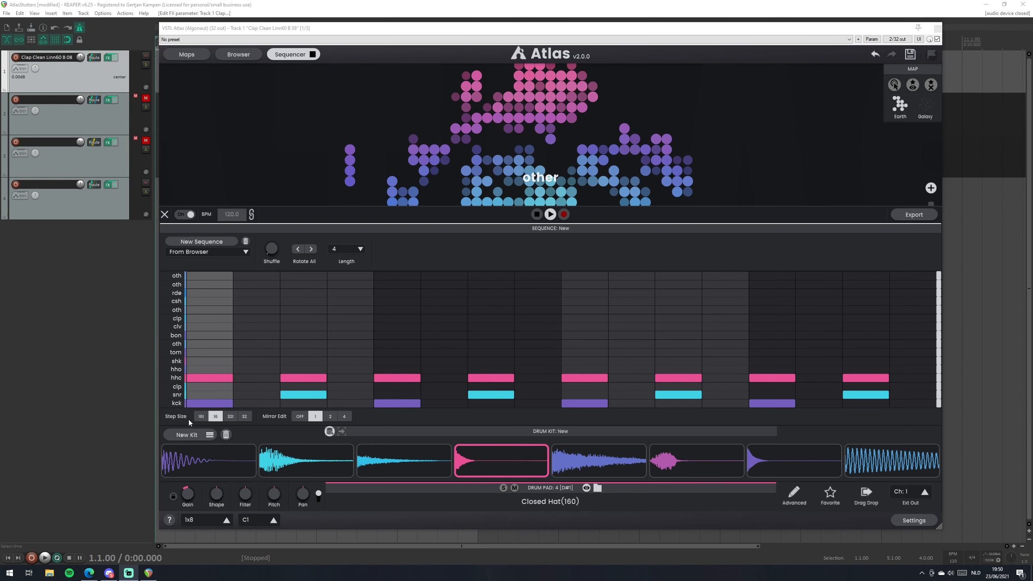
# At step size 32t, add triplet closed hi-hats around the first snare with Mirror Edit 2 and before the next beats with Mirror Edit 1.
pyautogui.click(230, 416)
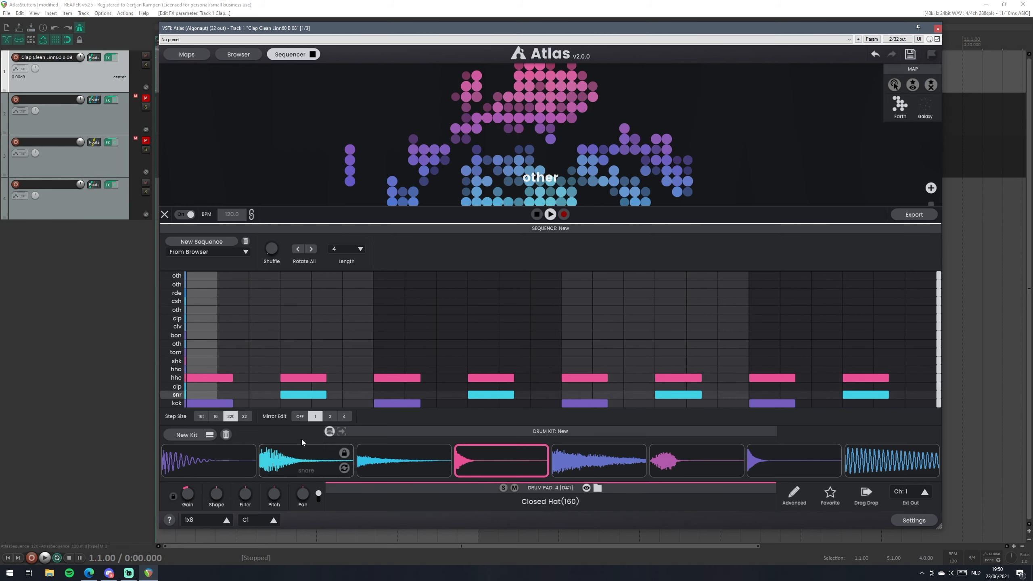
pyautogui.click(330, 417)
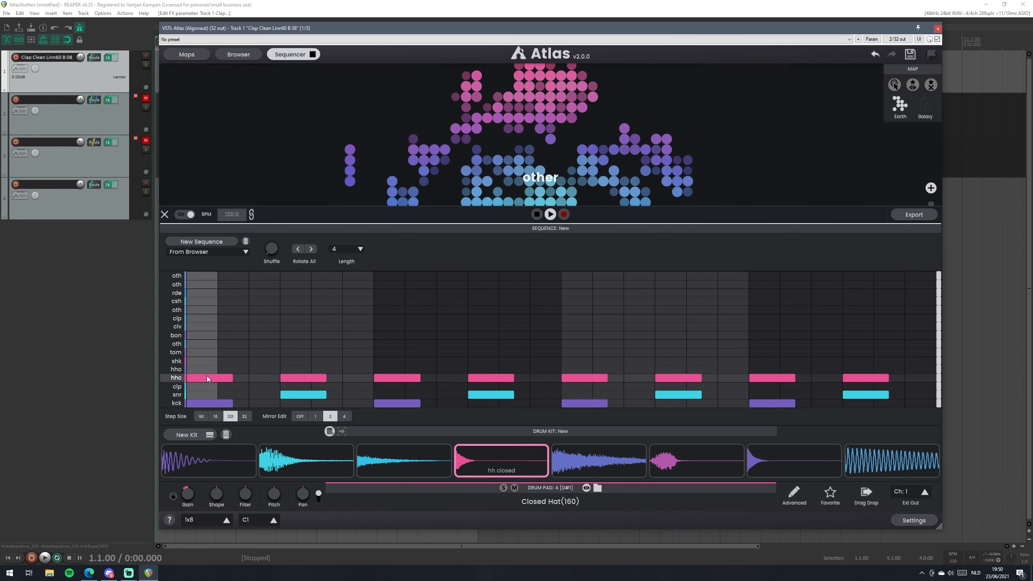
pyautogui.click(260, 378)
pyautogui.press('space')
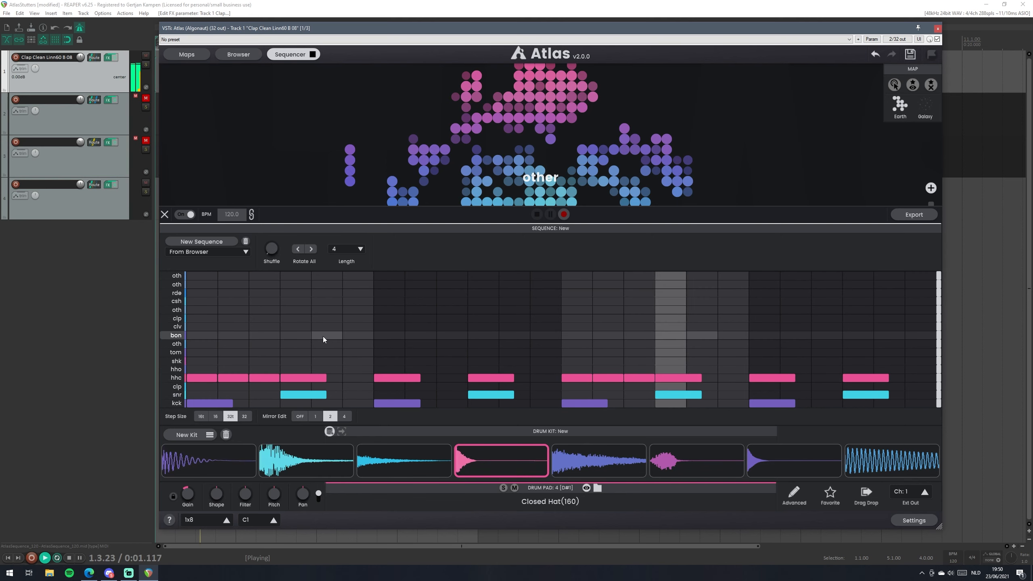
pyautogui.click(242, 376)
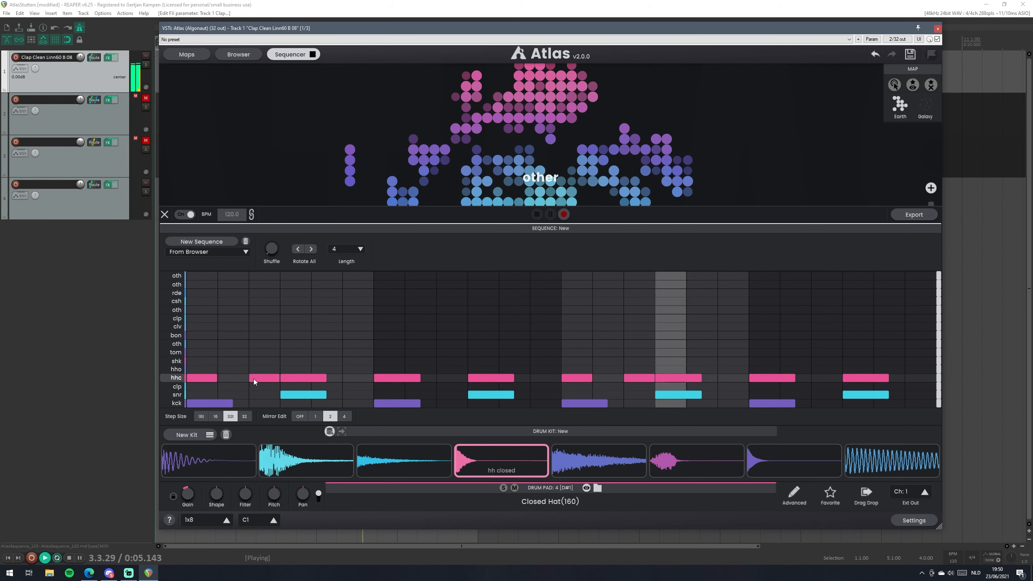
pyautogui.click(315, 416)
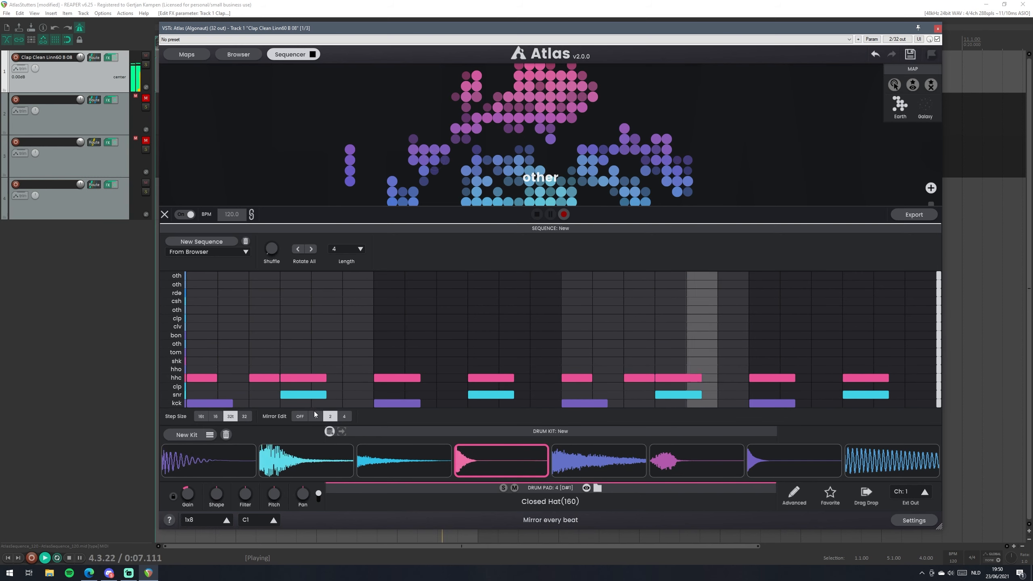
pyautogui.click(351, 378)
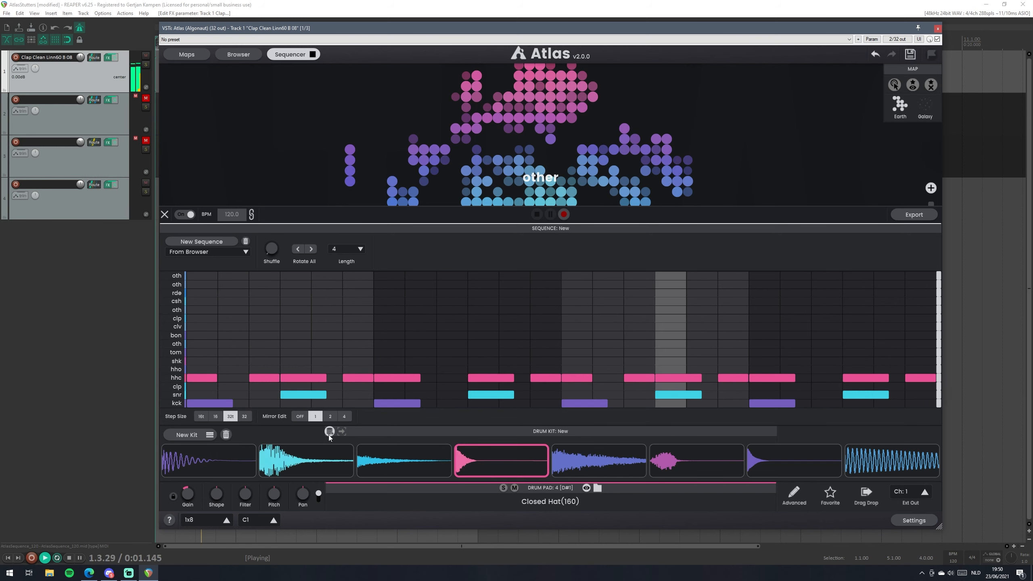
# Using Mirror Edit 4, add a single clap and closed hi-hat, reposition an early hi-hat hit at step size 32, and stop playback.
pyautogui.click(344, 416)
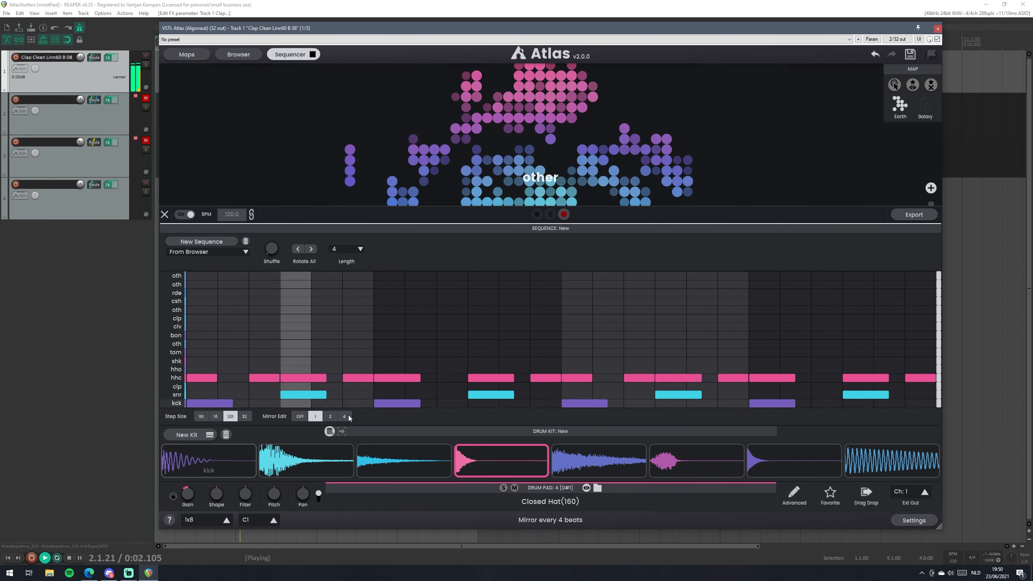
pyautogui.click(235, 387)
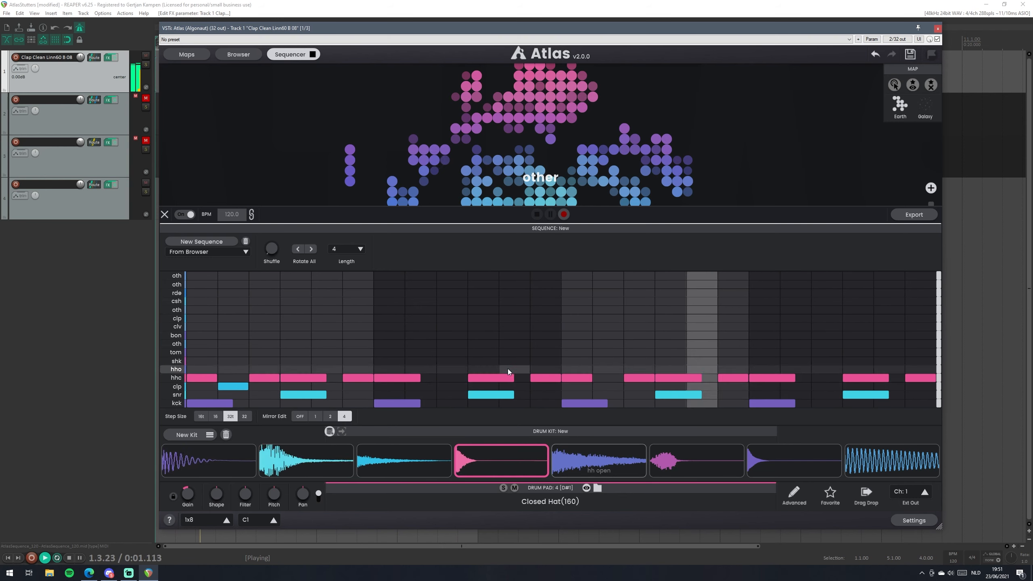
pyautogui.click(446, 377)
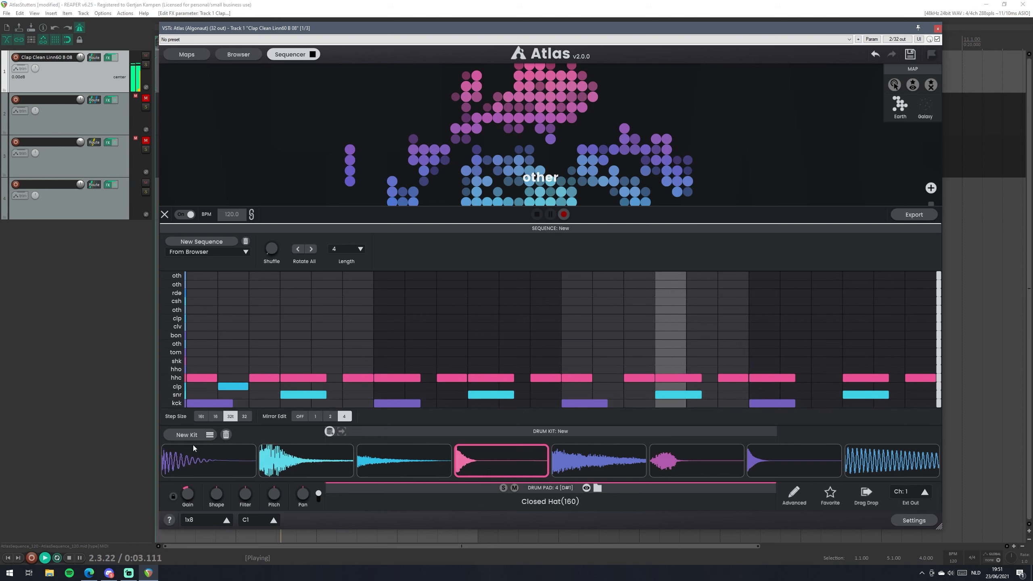
pyautogui.click(244, 416)
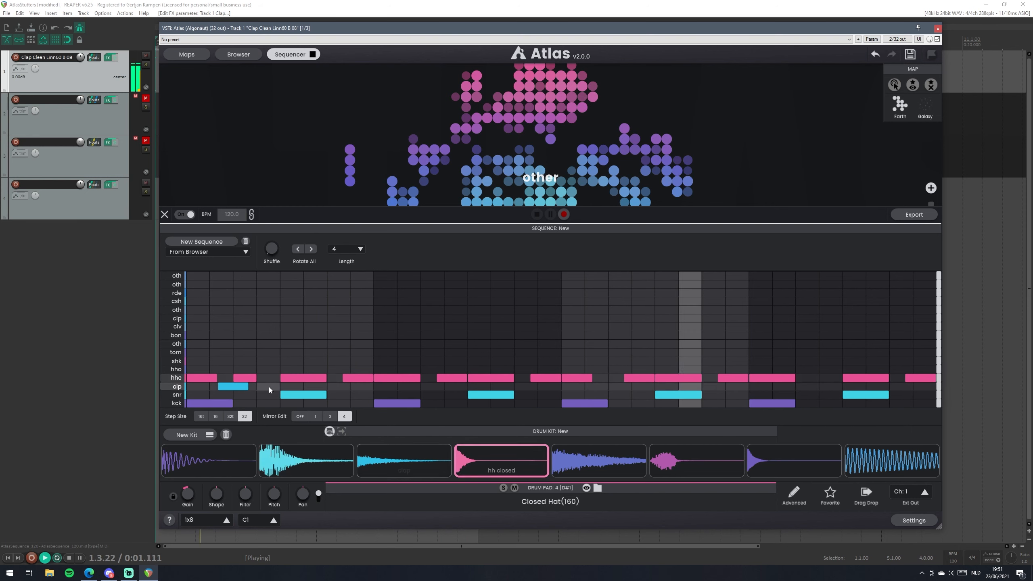
pyautogui.press('space')
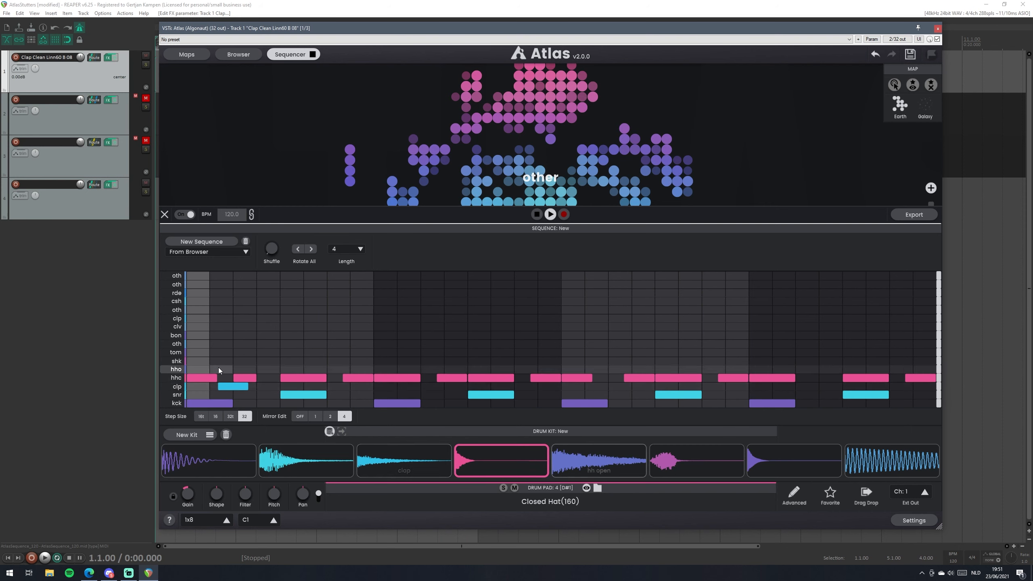
# Try step size 16t, clear the whole sequence, and set Step Size to 16 and Mirror Edit to 1.
pyautogui.click(201, 416)
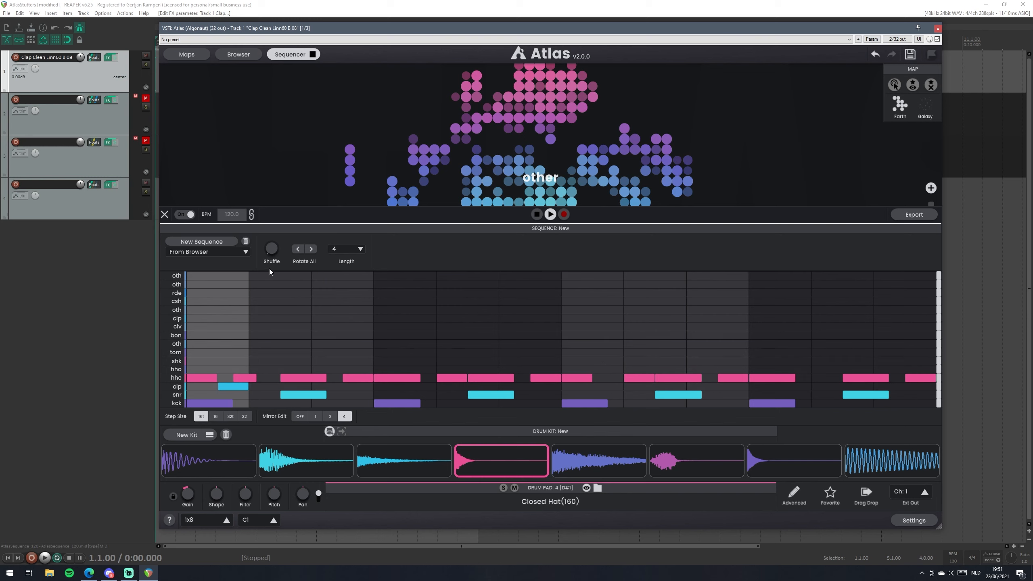
pyautogui.click(245, 241)
pyautogui.click(215, 416)
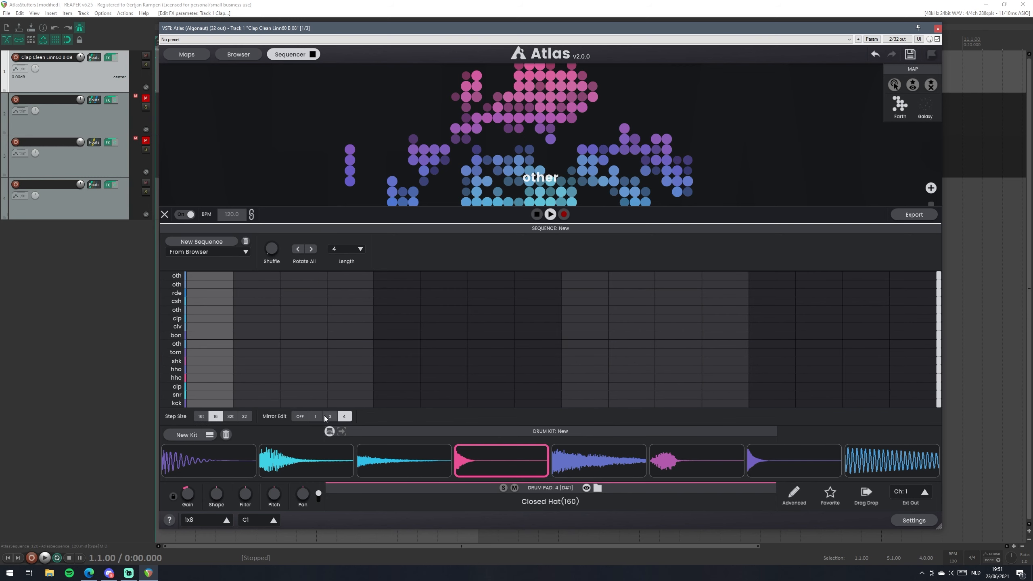
pyautogui.click(315, 416)
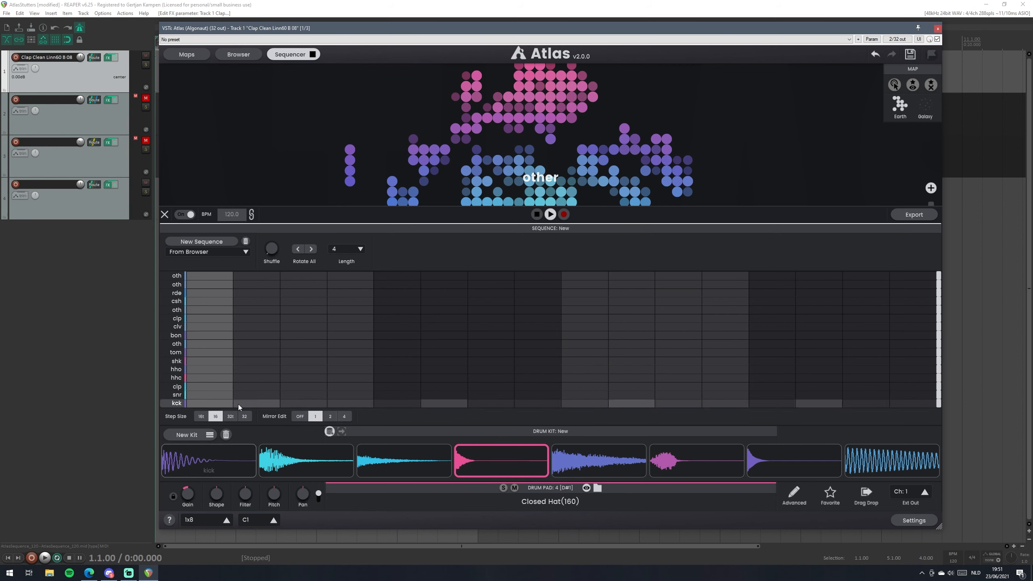
# Lay out mirrored kicks on each beat, snares on each third step and closed hi-hats on every other step, and start playback.
pyautogui.click(303, 395)
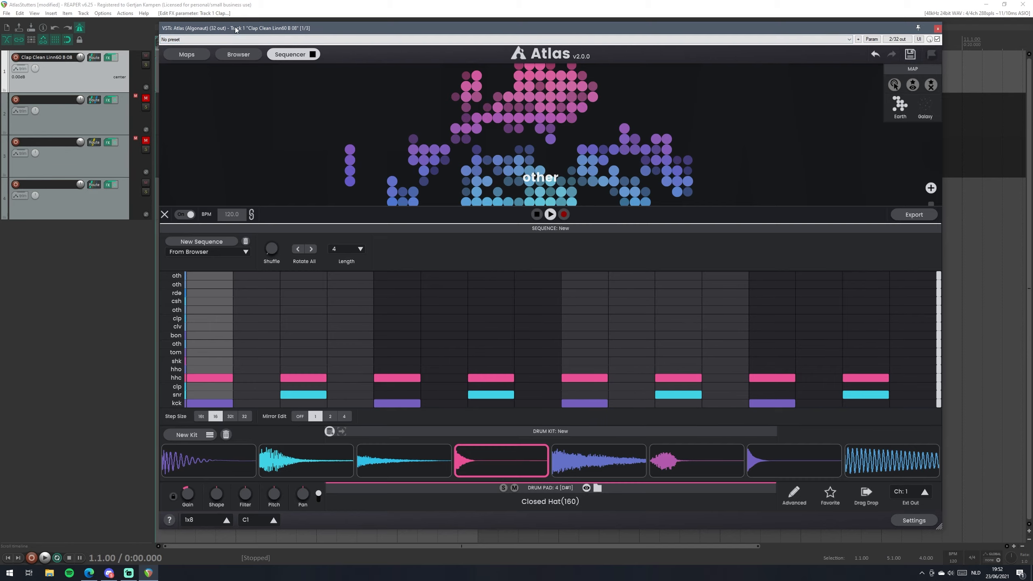
pyautogui.moveTo(236, 29)
pyautogui.mouseDown()
pyautogui.moveTo(269, 44)
pyautogui.moveTo(243, 43)
pyautogui.mouseUp()
pyautogui.press('space')
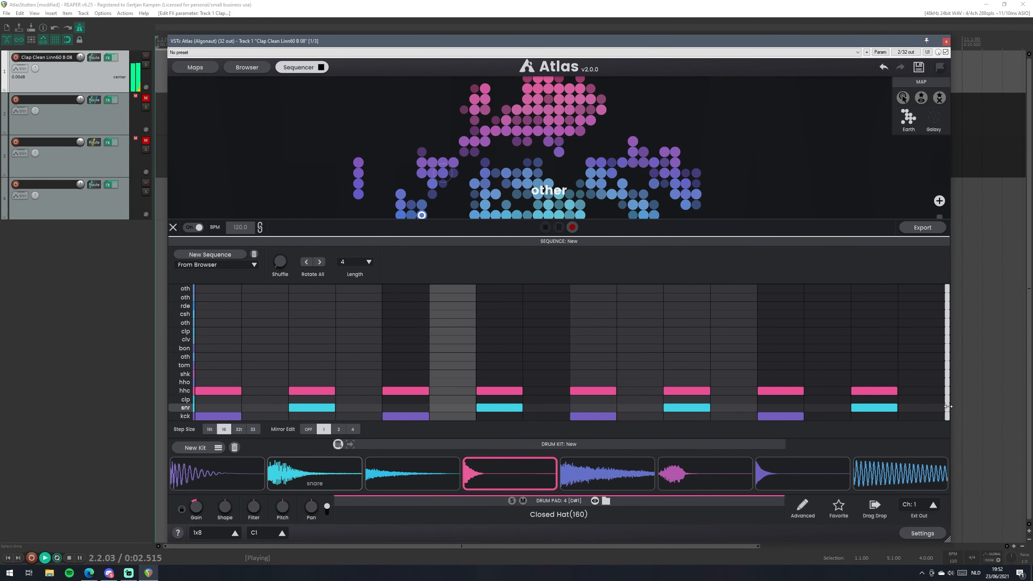
# Add mirrored shakers on each beat's second step and set polyrhythm lengths of 13 steps for snare, 10 for shaker and 9 for closed hi-hat.
pyautogui.moveTo(948, 406); pyautogui.dragTo(817, 405)
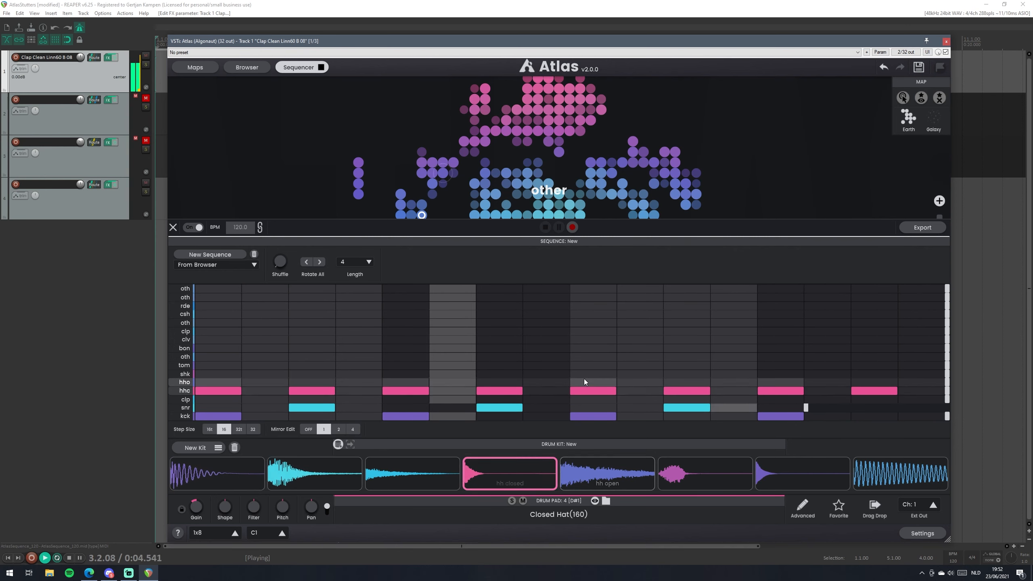
pyautogui.click(259, 372)
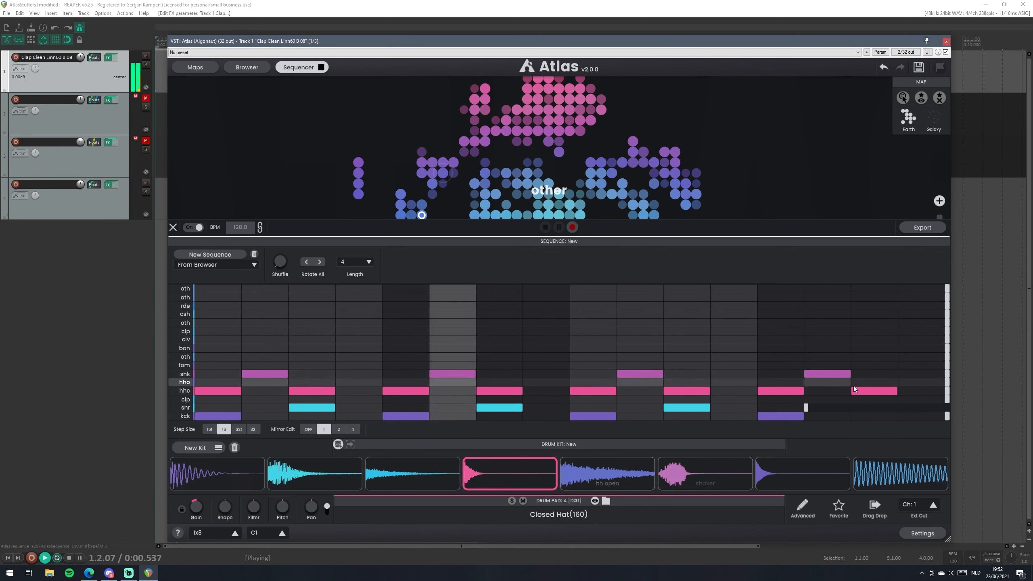
pyautogui.moveTo(947, 374); pyautogui.dragTo(667, 374)
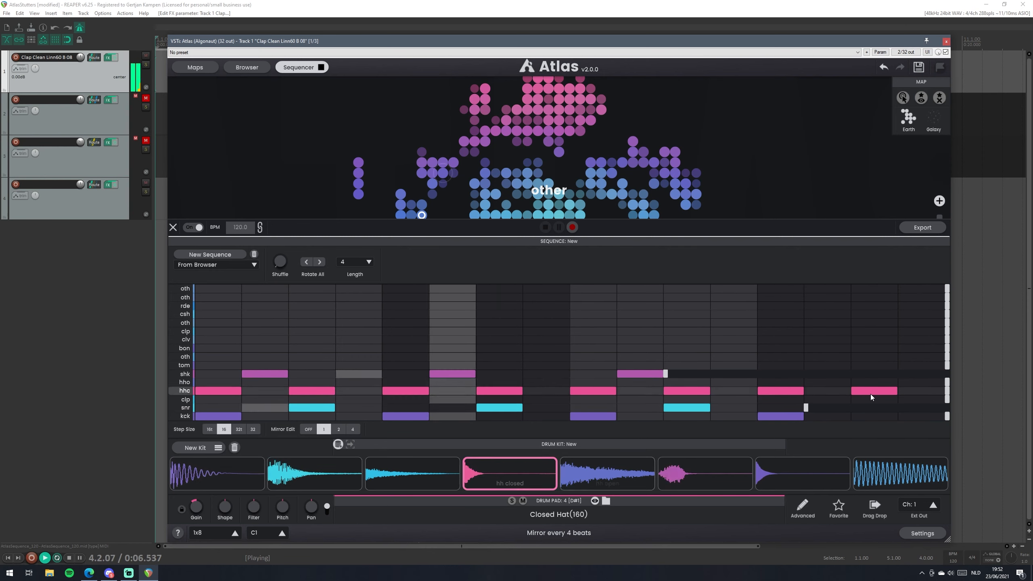
pyautogui.moveTo(947, 391); pyautogui.dragTo(618, 397)
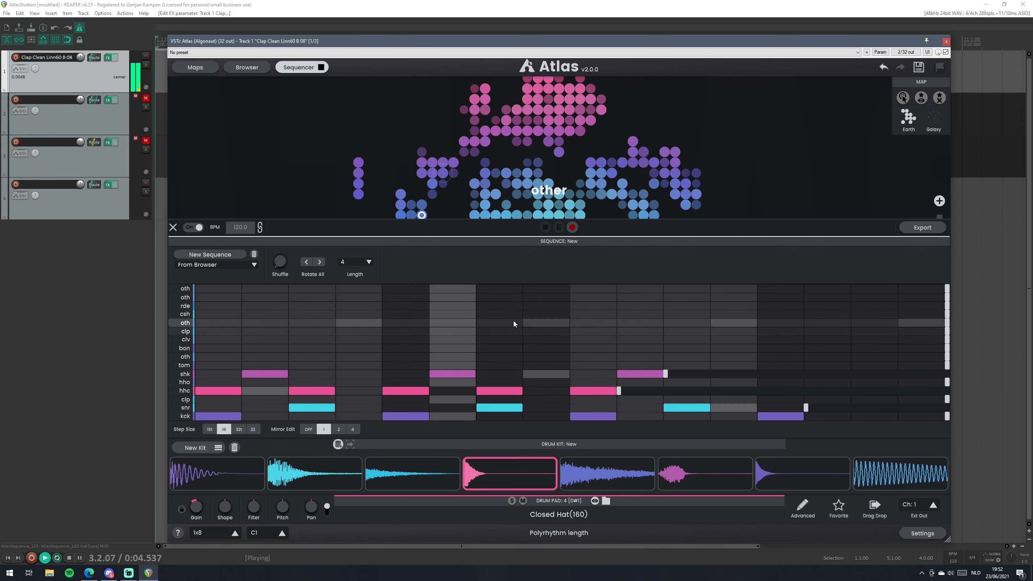
# Add mirrored clave and crash hits on each beat's third step and shorten the crash row to 7 steps.
pyautogui.click(296, 341)
pyautogui.click(444, 313)
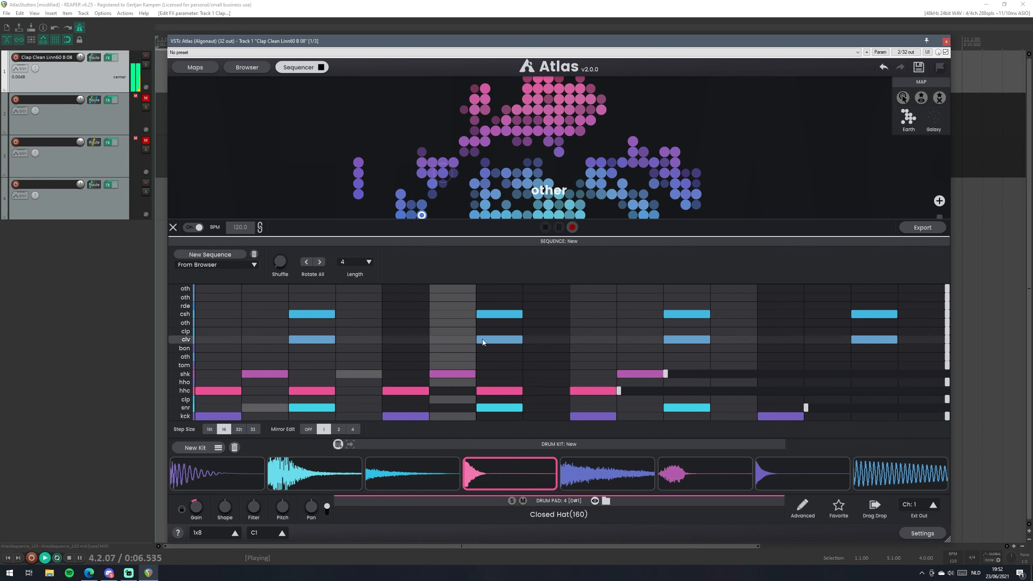
pyautogui.moveTo(947, 314); pyautogui.dragTo(524, 319)
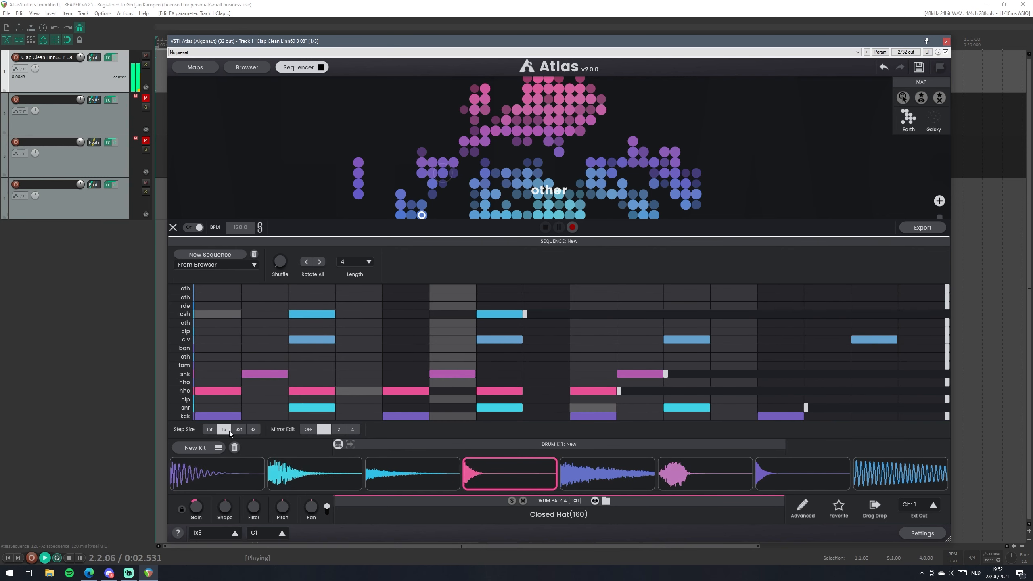
# With Mirror Edit off, delete the crash hit on the seventh step and shorten the clave row to 14 steps.
pyautogui.click(309, 429)
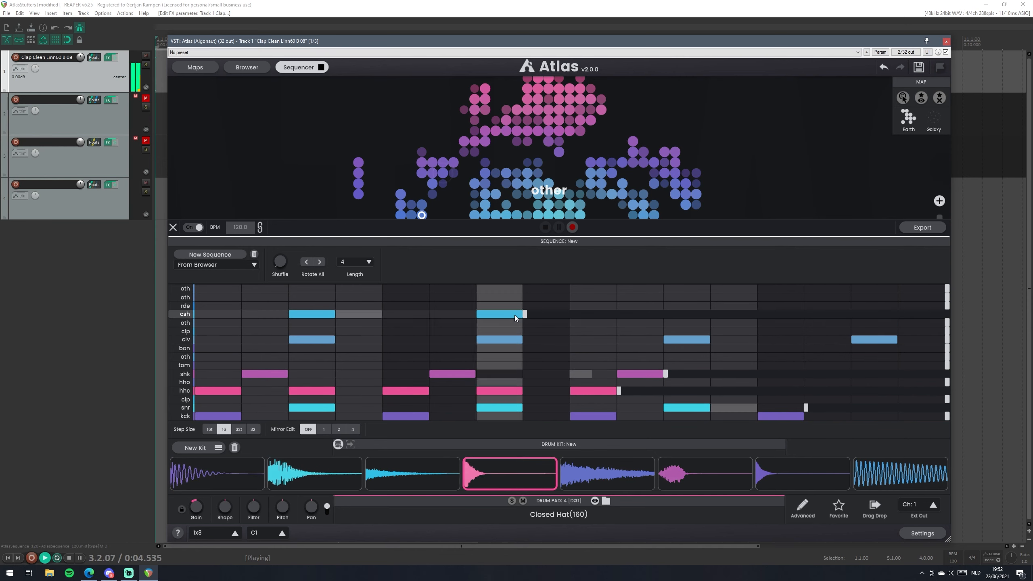
pyautogui.click(514, 318)
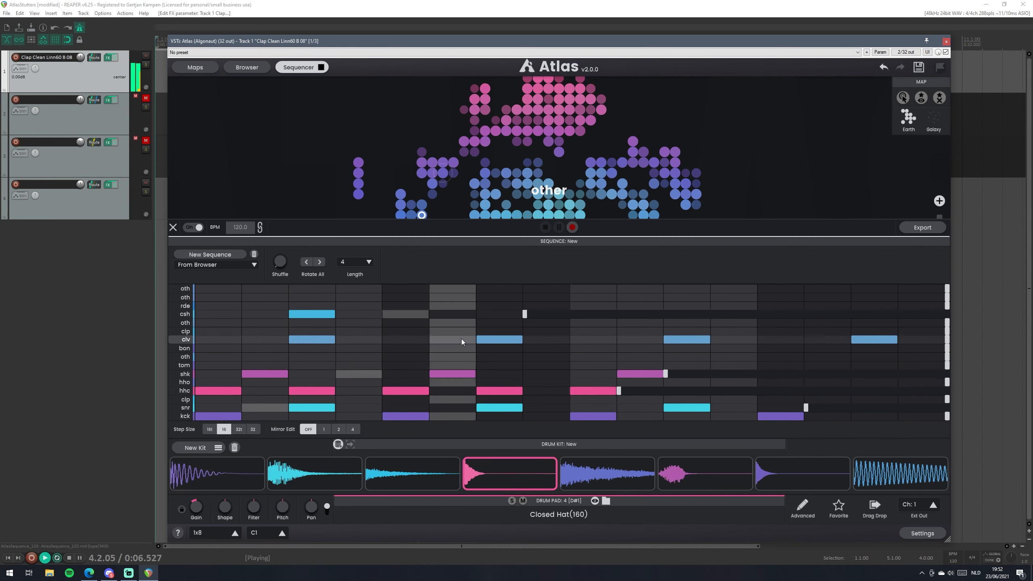
pyautogui.moveTo(947, 339); pyautogui.dragTo(852, 340)
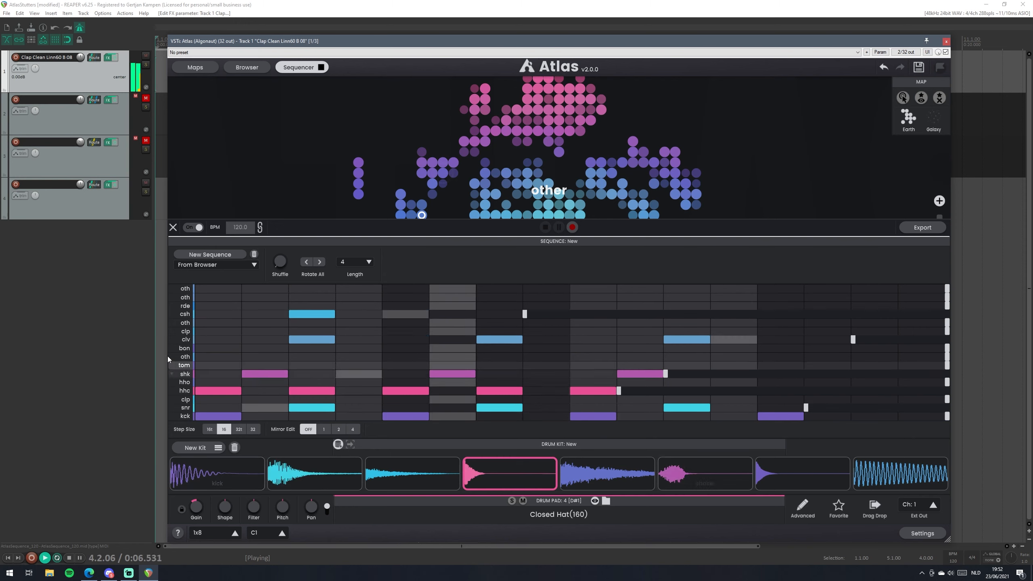
# Generate a new sequence from the browser, stop playback, and look over the available generation types.
pyautogui.click(202, 255)
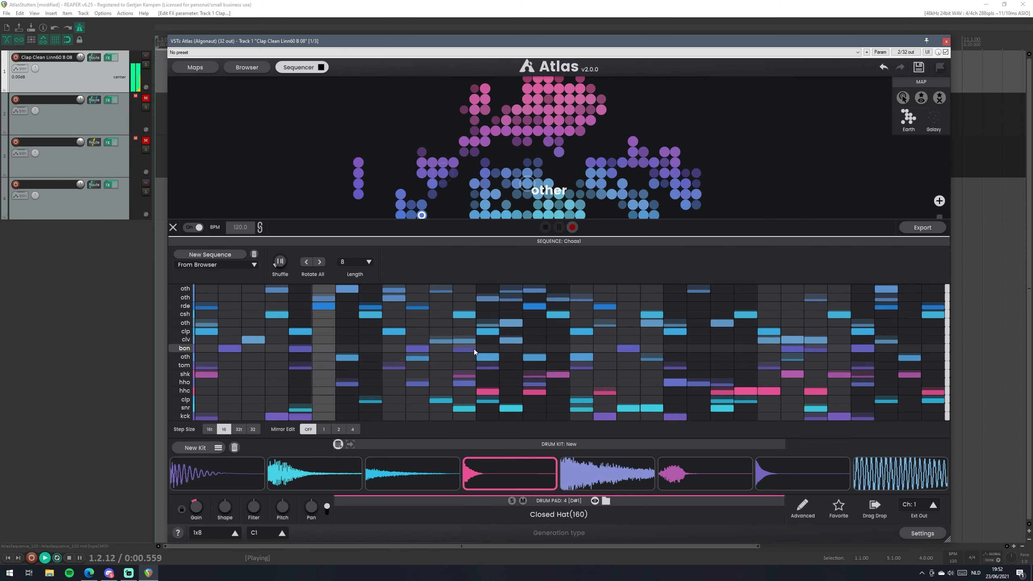
pyautogui.press('space')
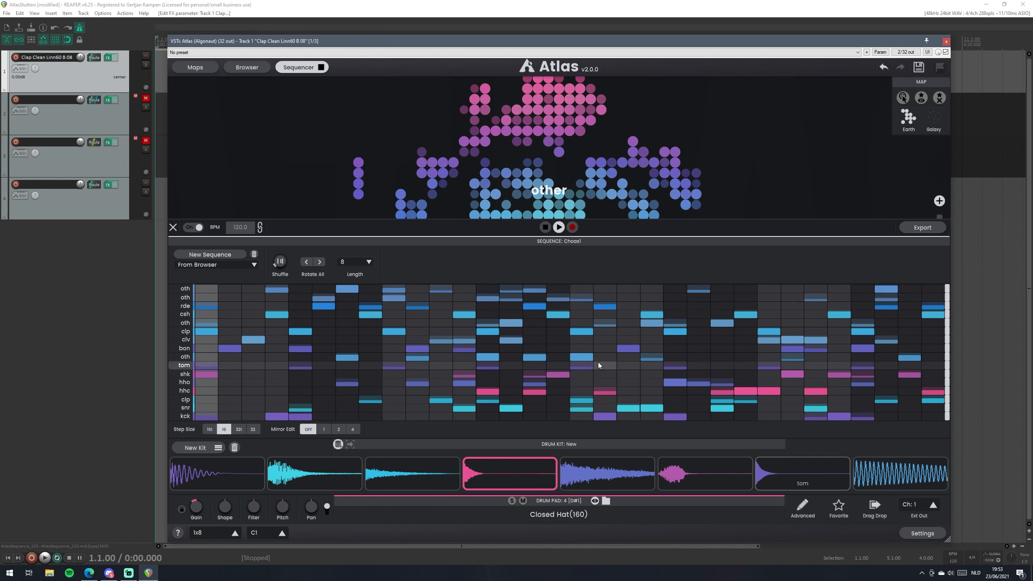
pyautogui.click(217, 265)
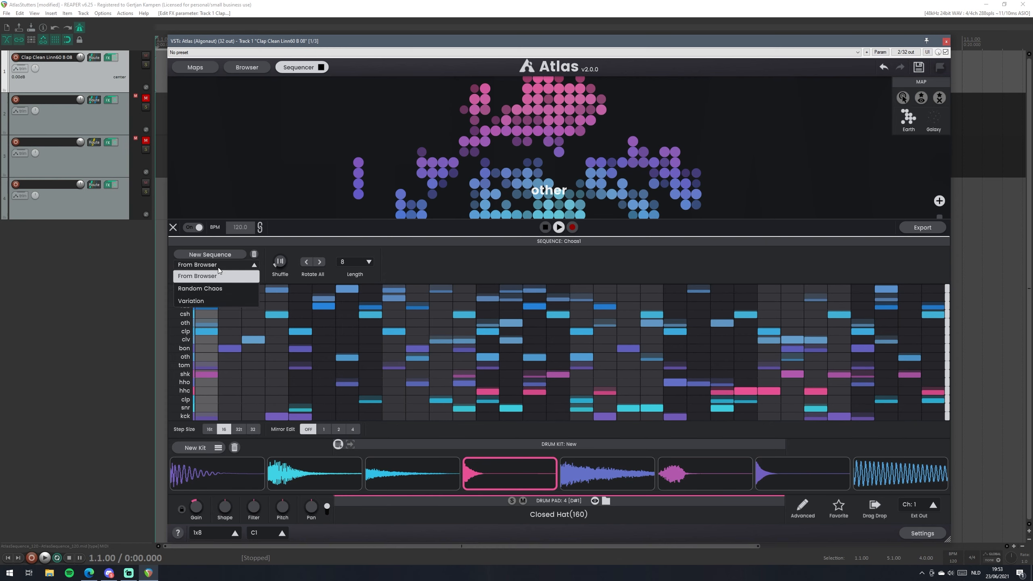
pyautogui.click(534, 260)
# Set the generation type to Random Chaos, generate a sequence, start playback, and generate another one.
pyautogui.moveTo(413, 41)
pyautogui.mouseDown()
pyautogui.moveTo(385, 48)
pyautogui.moveTo(405, 36)
pyautogui.mouseUp()
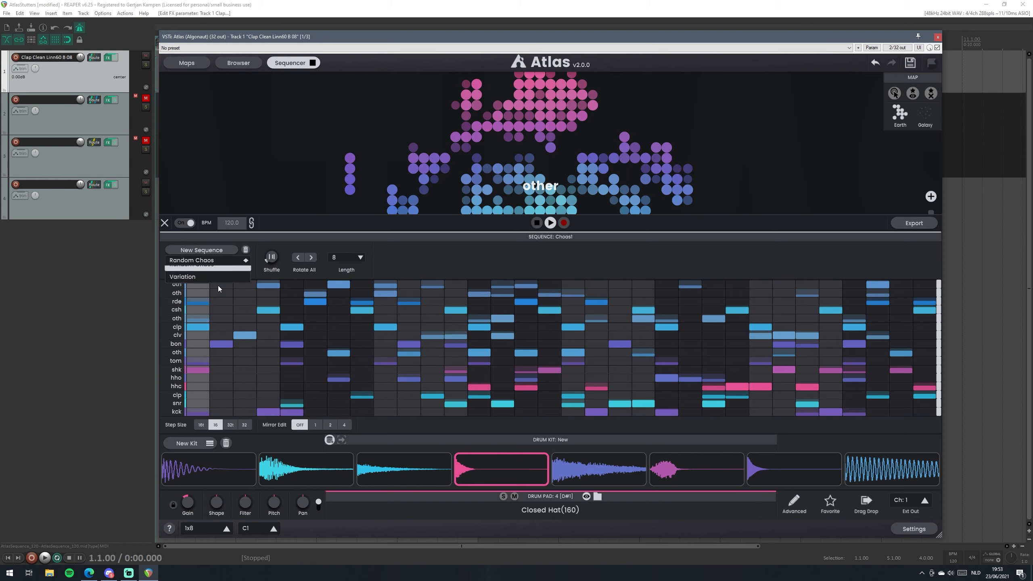
pyautogui.click(218, 252)
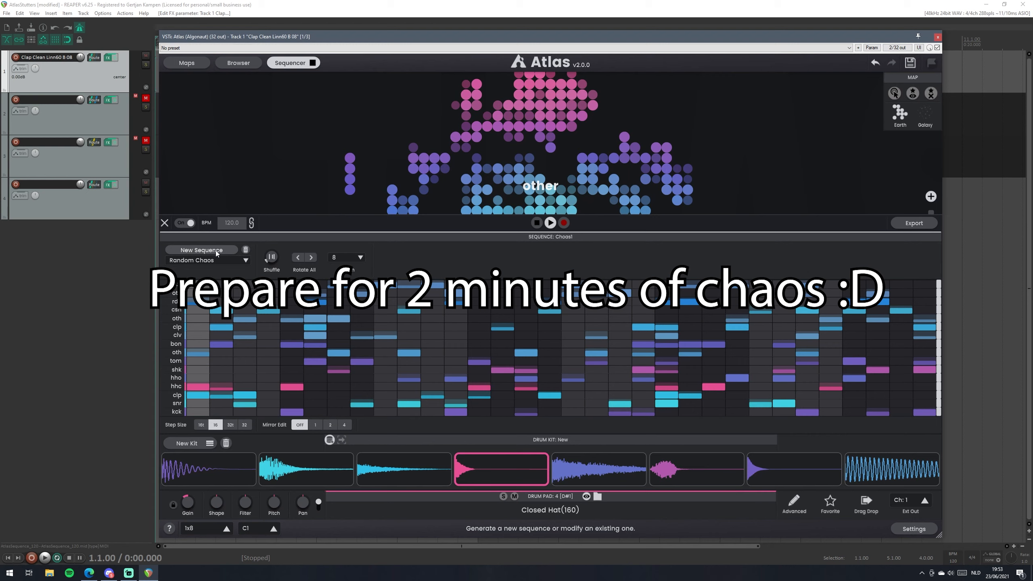
pyautogui.press('space')
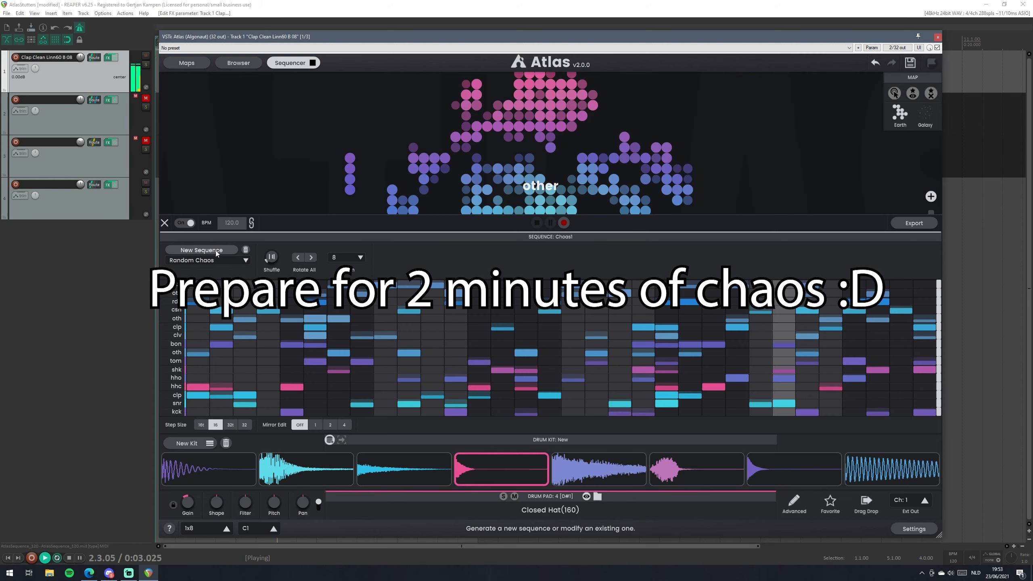
pyautogui.click(216, 253)
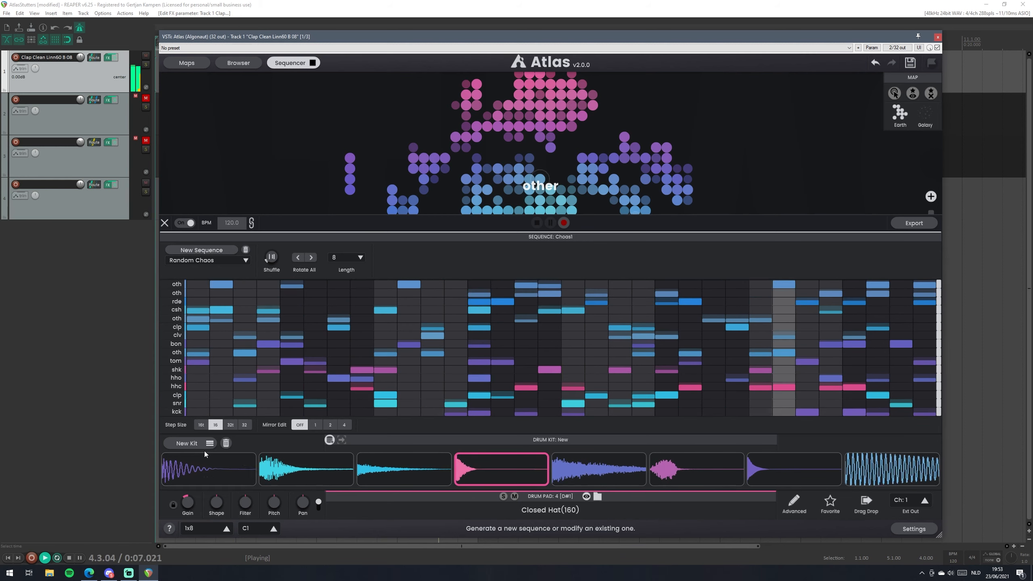
# Generate a new drum kit and lock its kick, snare and closed hi-hat samples.
pyautogui.click(188, 443)
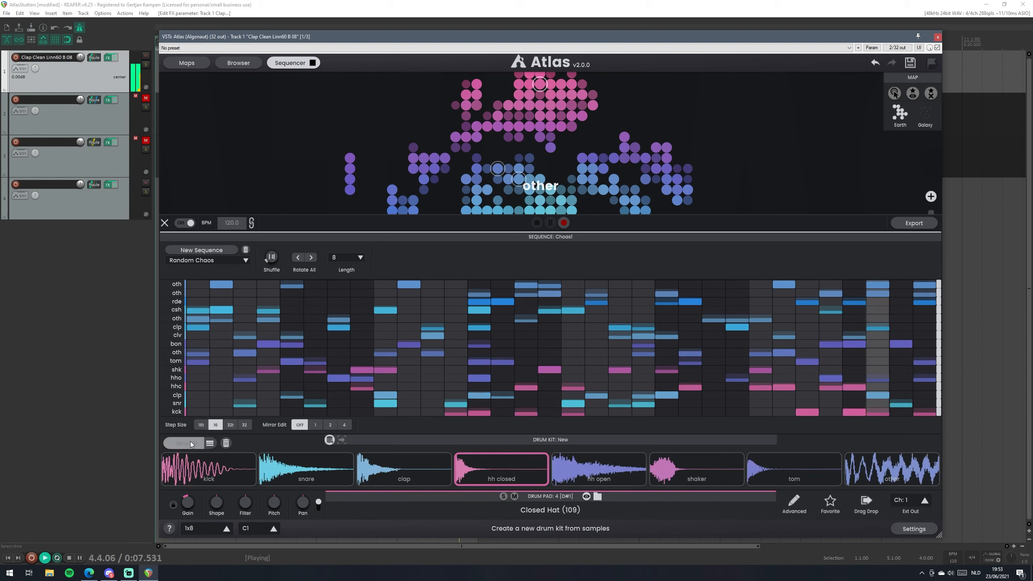
pyautogui.click(246, 462)
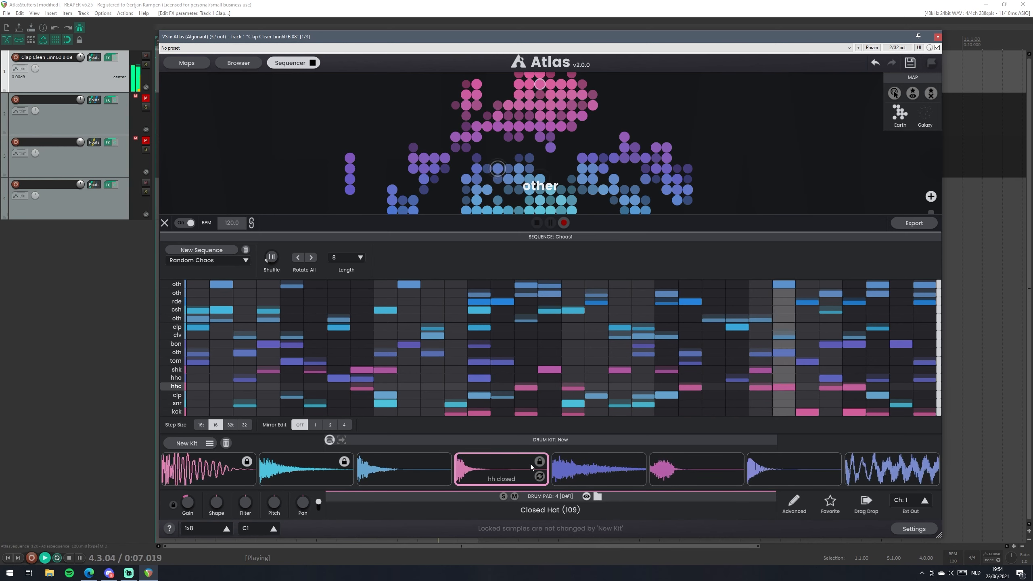
pyautogui.click(540, 463)
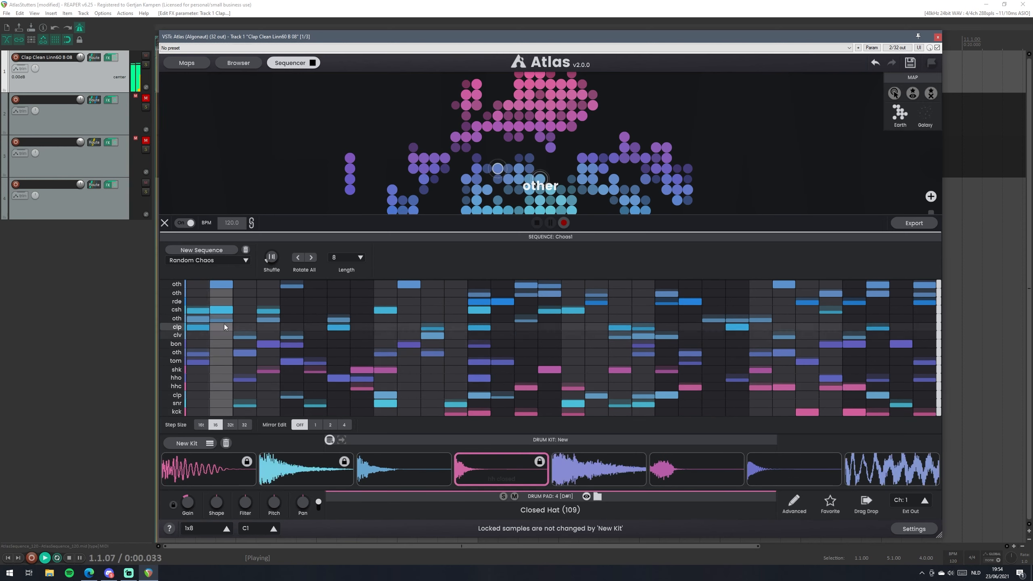
# Generate another kit around the locked samples and two more Random Chaos sequences.
pyautogui.click(191, 444)
pyautogui.click(211, 251)
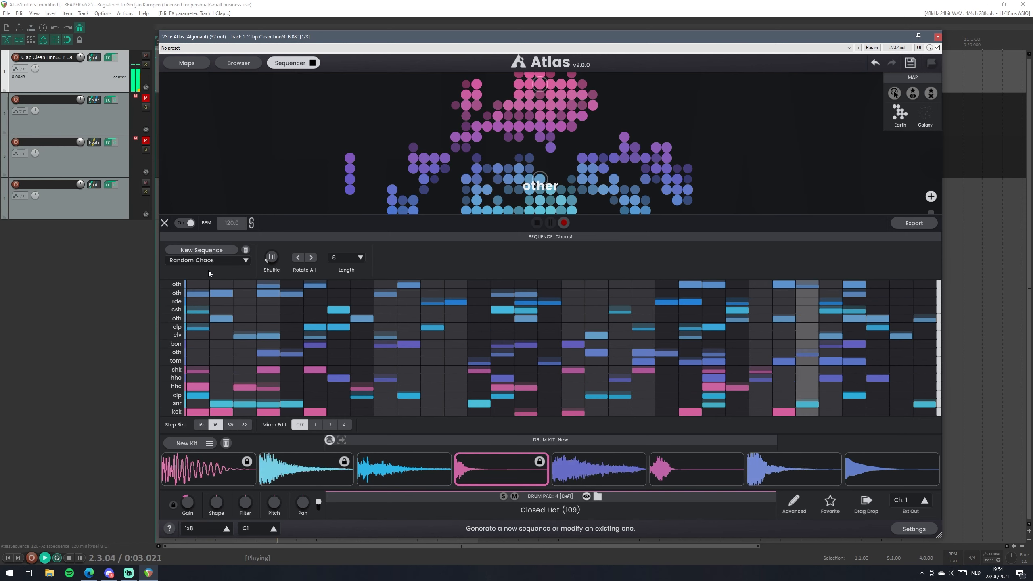
pyautogui.click(211, 250)
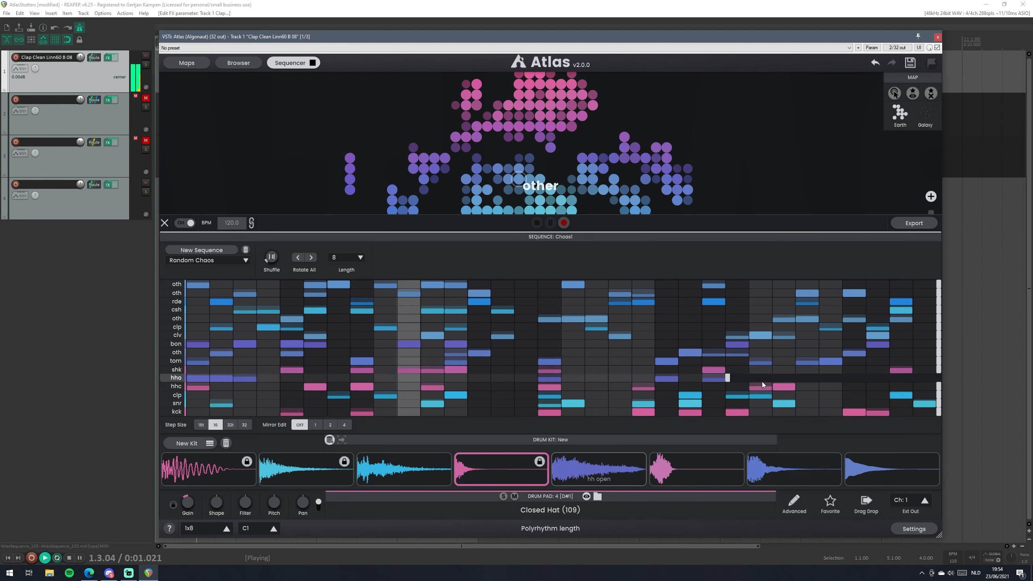
# Set polyrhythm lengths of 27 steps for the fifth row, 20 for snare, 19 for ride and 8 for the top row, and generate a new sequence.
pyautogui.moveTo(939, 318); pyautogui.dragTo(820, 318)
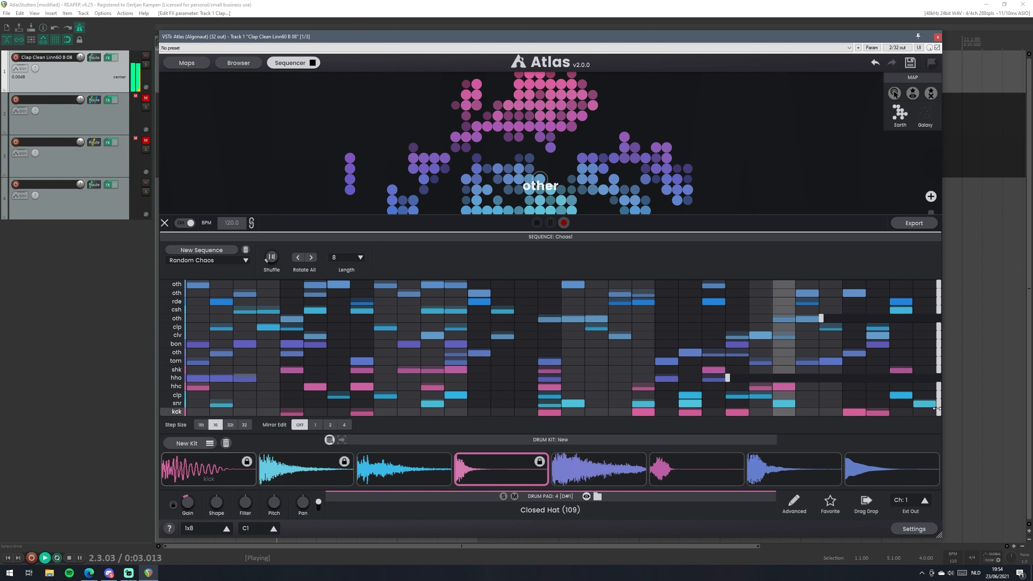
pyautogui.moveTo(936, 408); pyautogui.dragTo(657, 403)
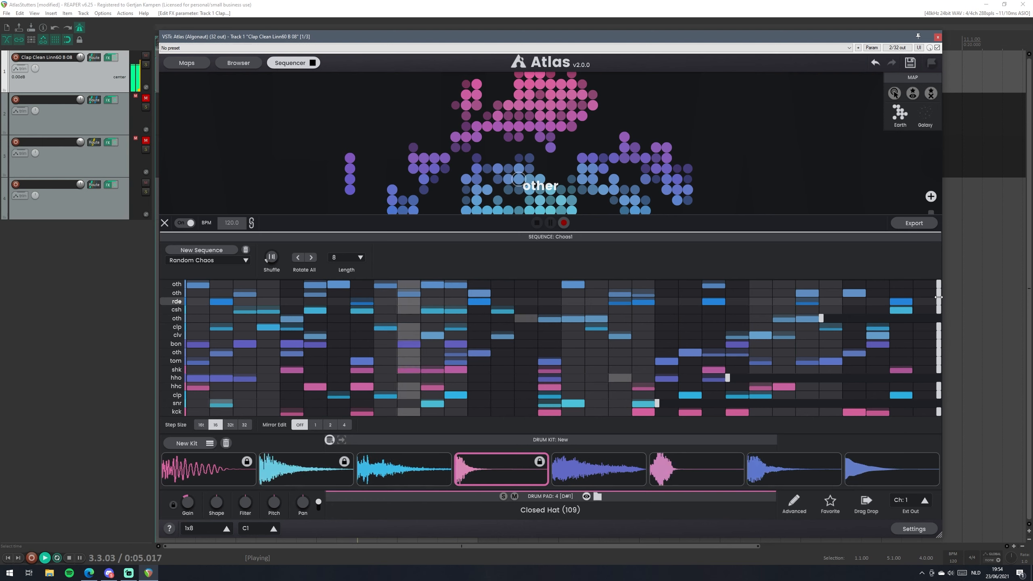
pyautogui.moveTo(750, 301); pyautogui.dragTo(633, 301)
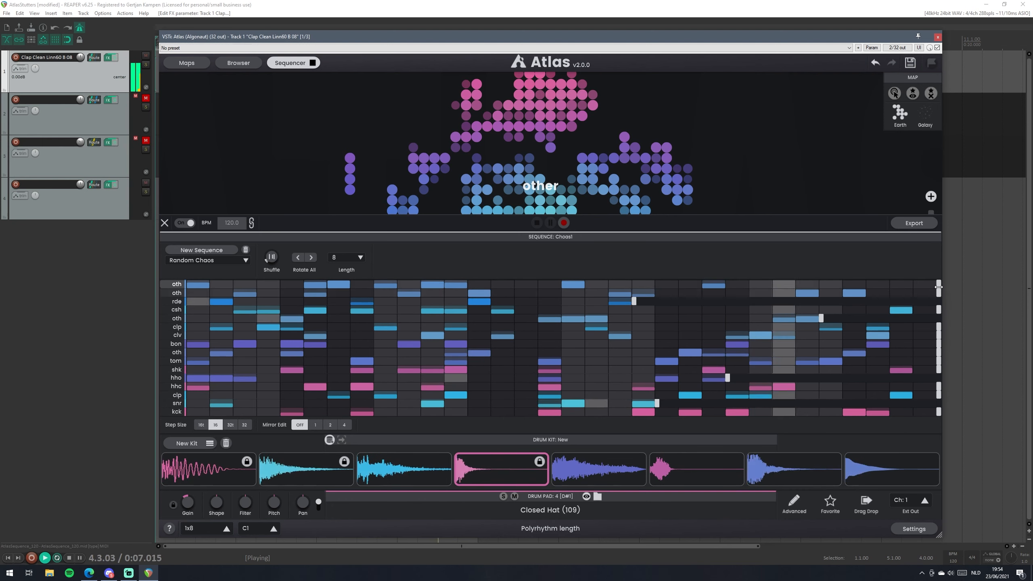
pyautogui.moveTo(743, 292); pyautogui.dragTo(402, 300)
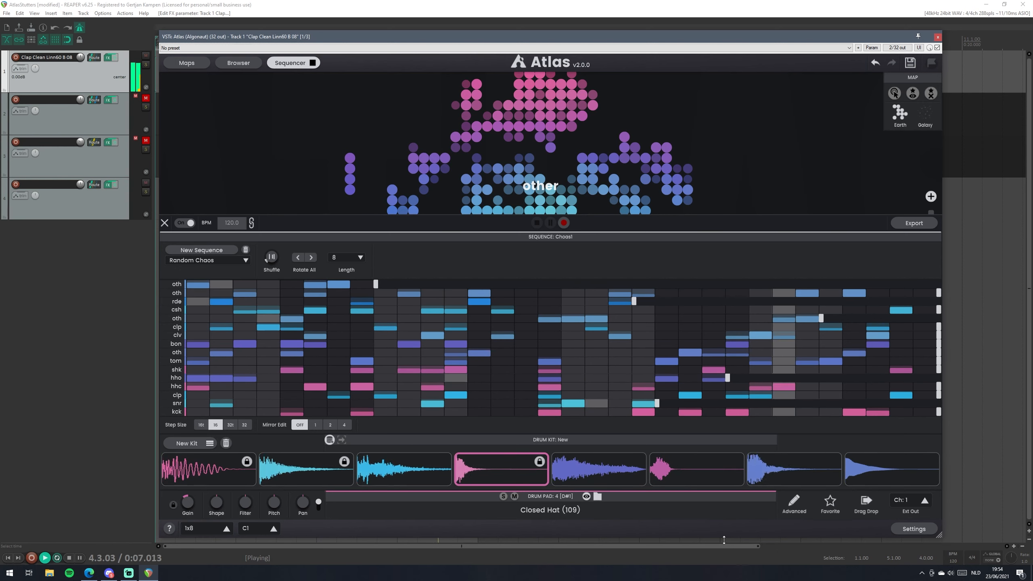
pyautogui.click(208, 253)
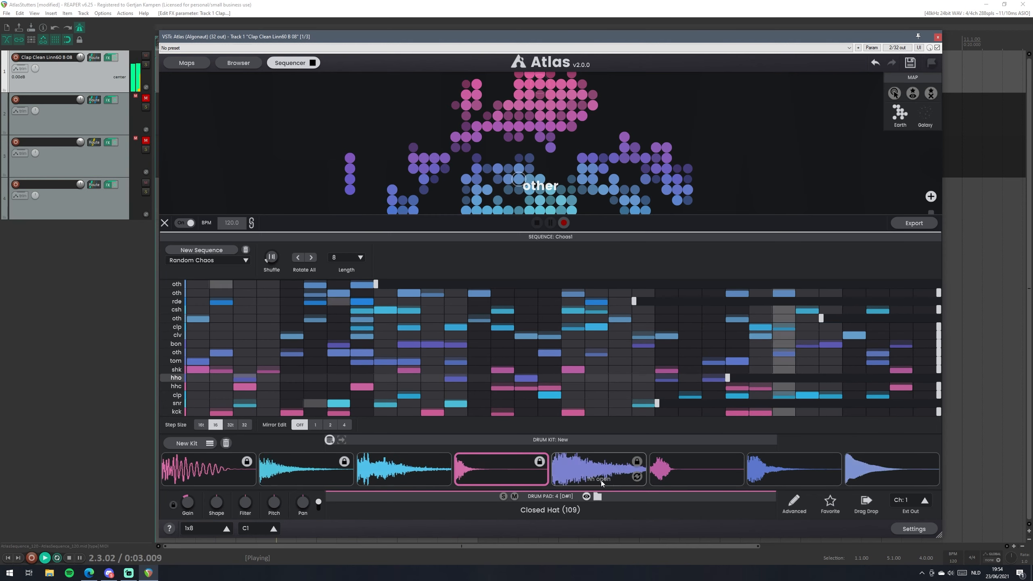
# Select the shaker pad and the last pad, set the last pad's gain to about -12 dB, and generate a new kit.
pyautogui.click(715, 479)
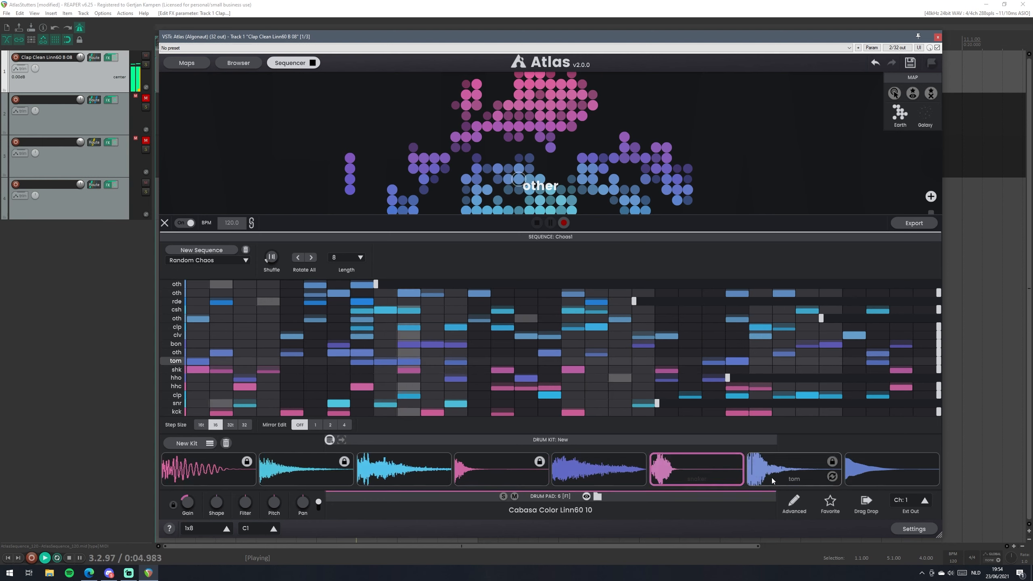
pyautogui.click(880, 468)
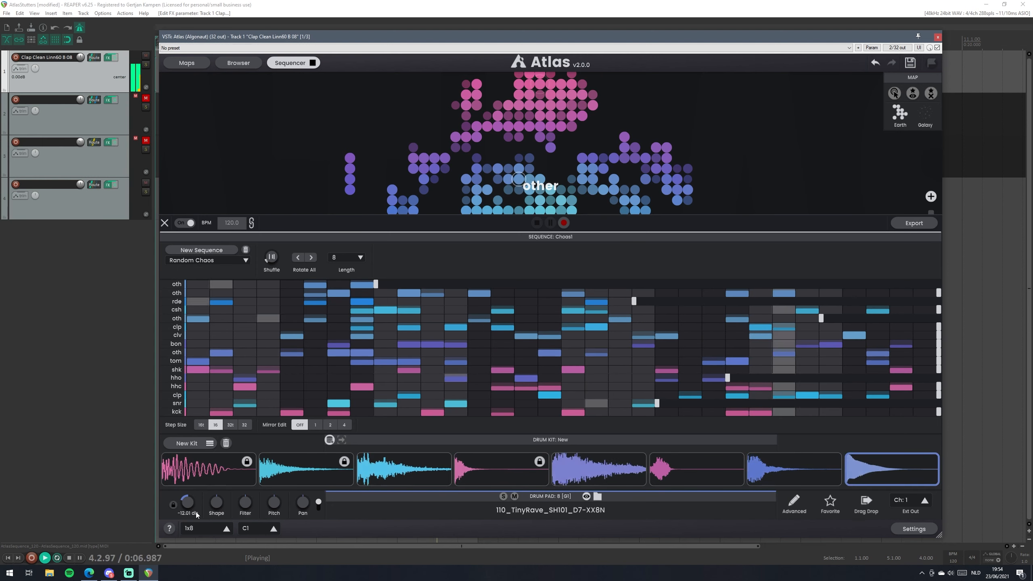
pyautogui.click(193, 443)
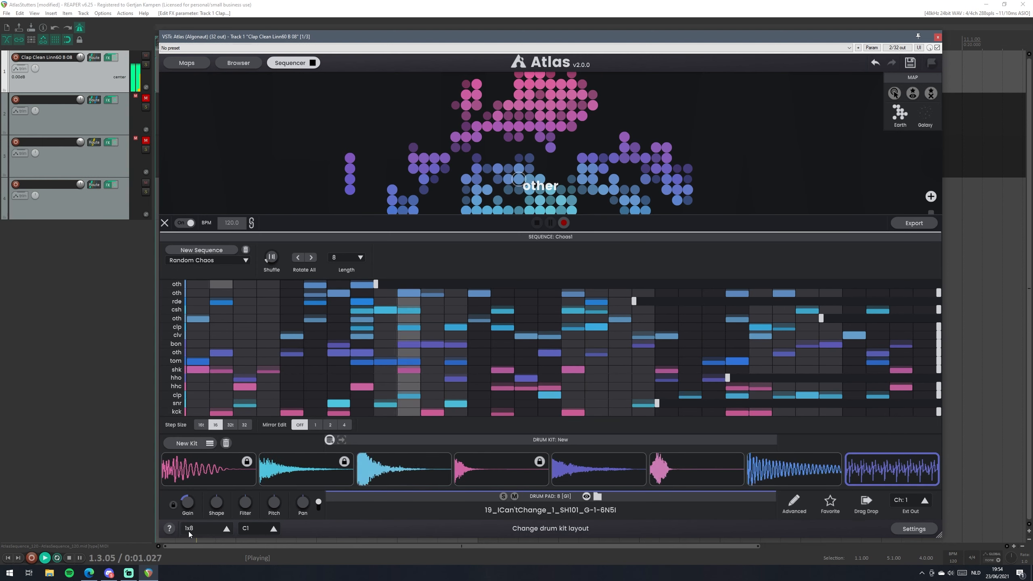
# Change the drum kit layout to 2x8 and generate two more kits and a new Random Chaos sequence.
pyautogui.click(206, 533)
pyautogui.click(226, 466)
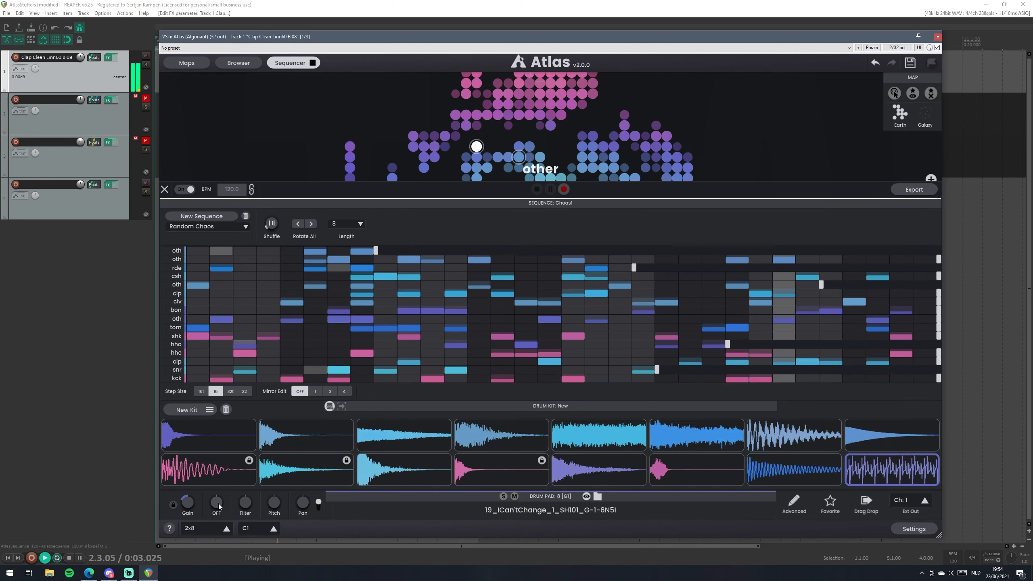
pyautogui.click(185, 416)
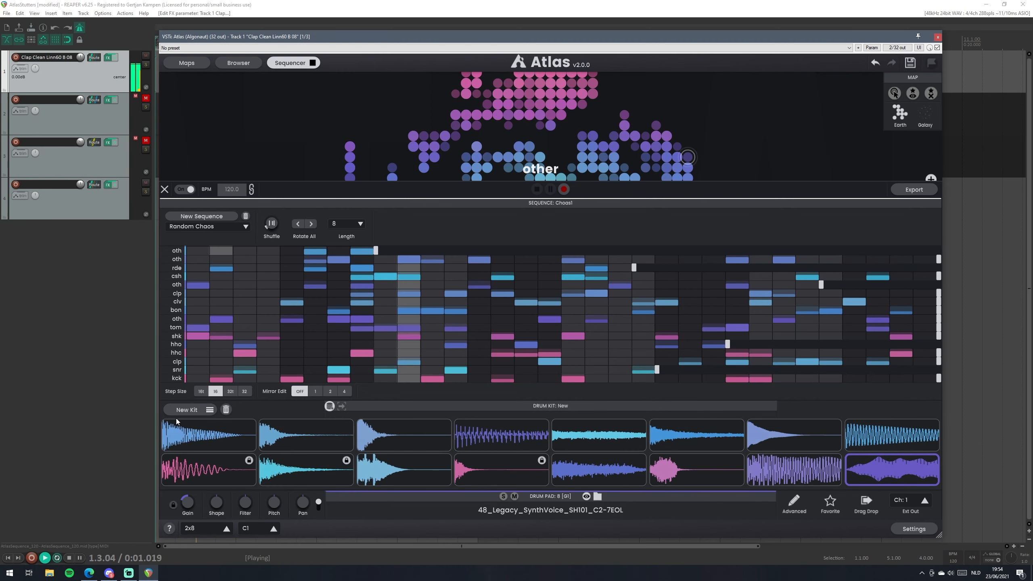
pyautogui.click(186, 412)
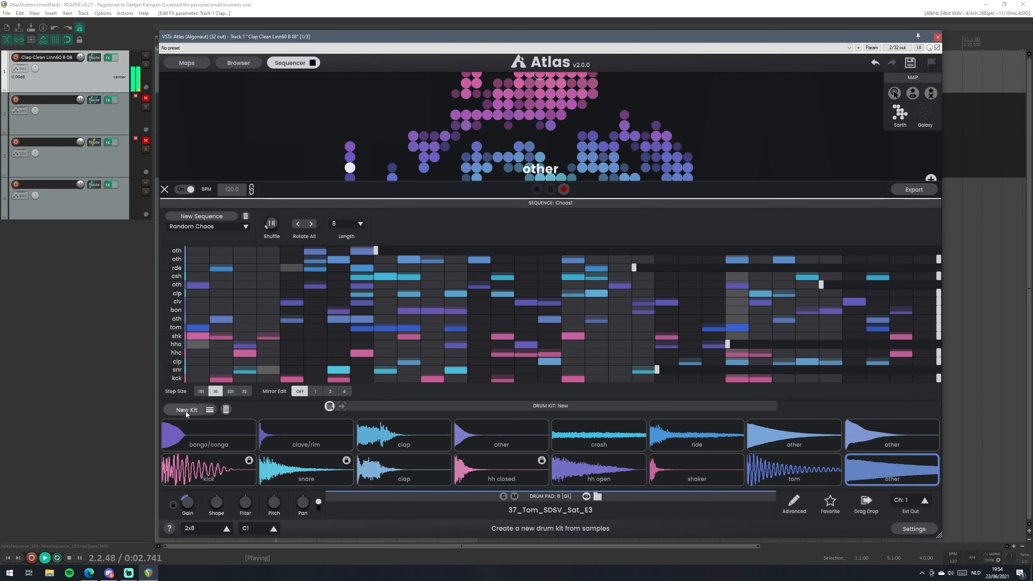
pyautogui.click(198, 214)
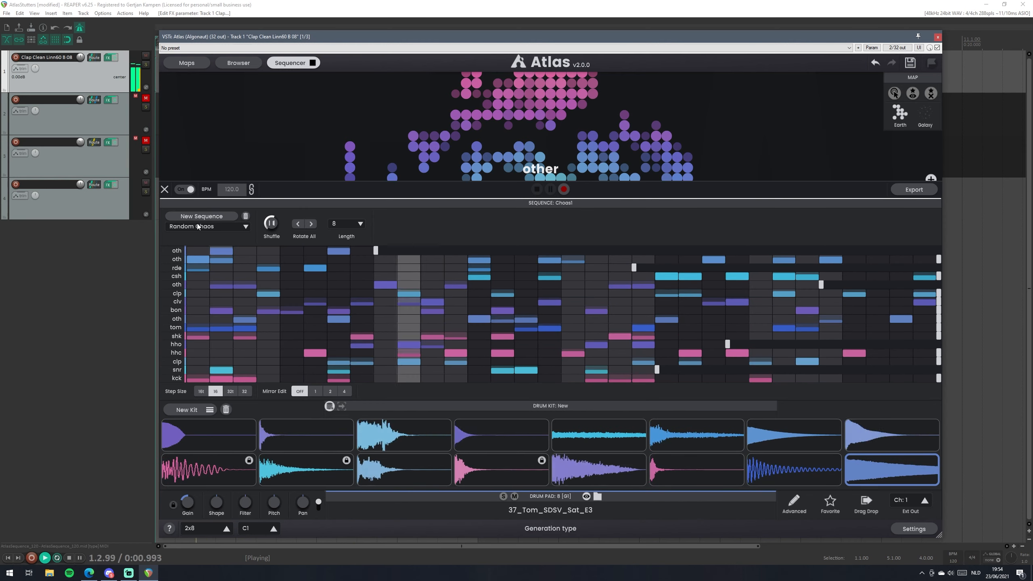
# Rotate all rows one step forward, shorten the closed hi-hat row to 13 steps and generate a new Random Chaos sequence.
pyautogui.click(311, 224)
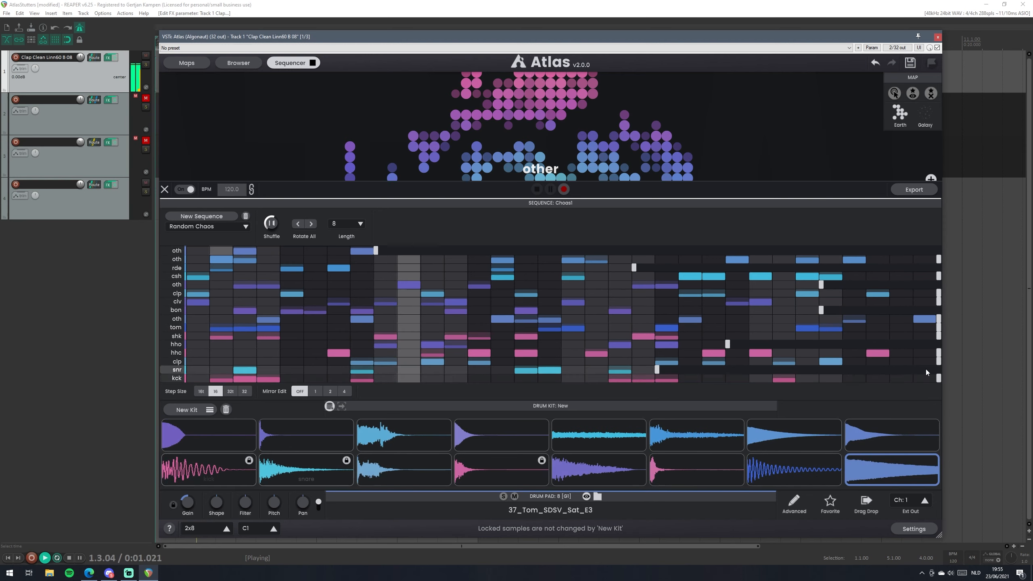
pyautogui.moveTo(939, 354); pyautogui.dragTo(493, 353)
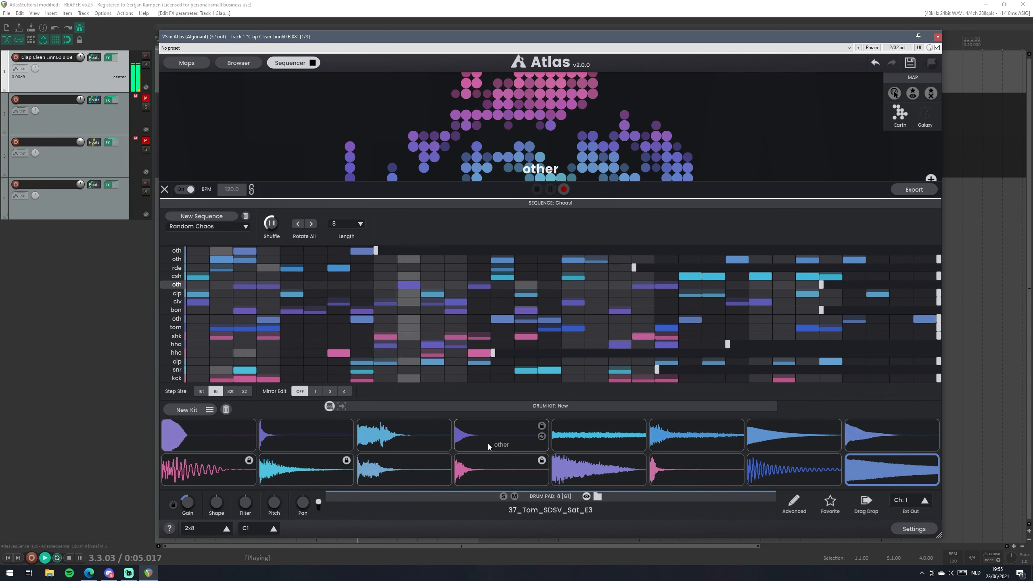
pyautogui.click(224, 217)
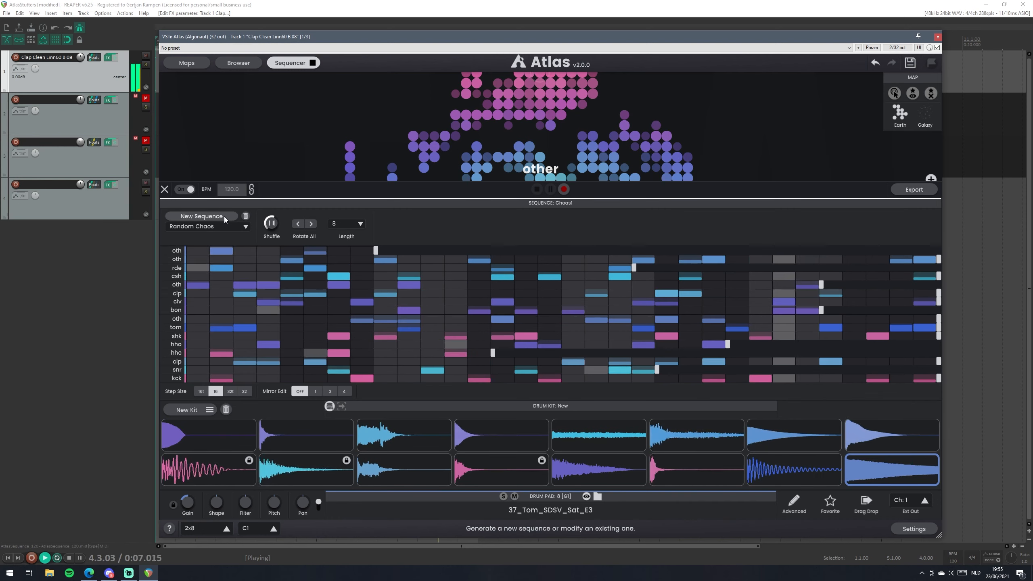
# Switch the sequence generation type to Variation and generate three new sequences.
pyautogui.click(226, 228)
pyautogui.click(216, 260)
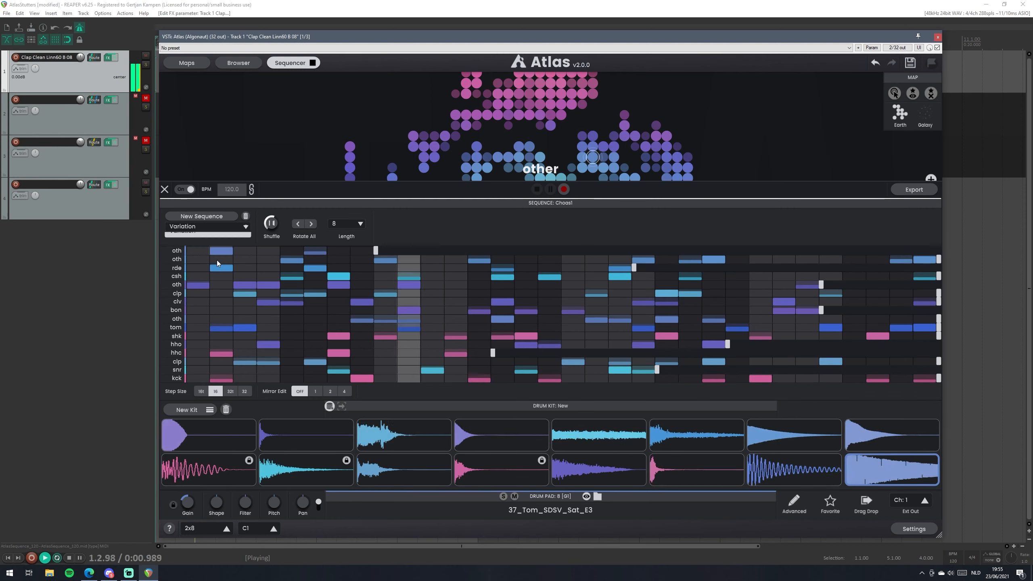
pyautogui.click(191, 218)
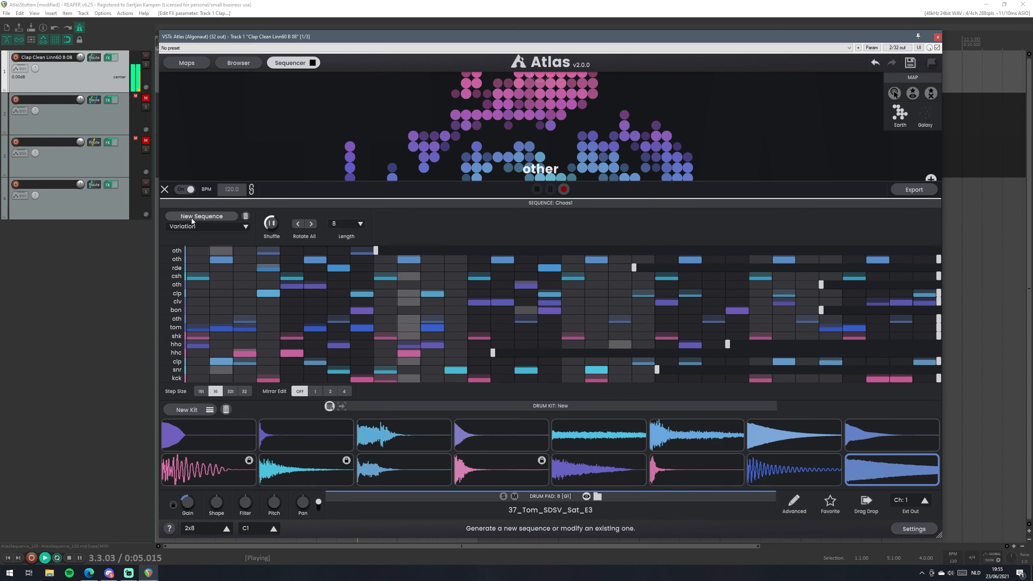
pyautogui.click(191, 218)
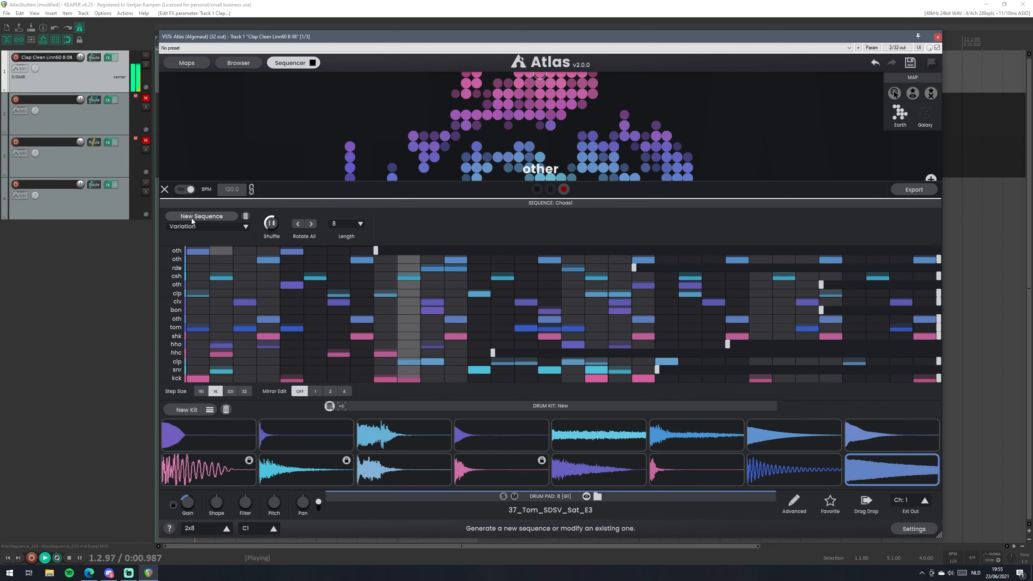
pyautogui.click(191, 219)
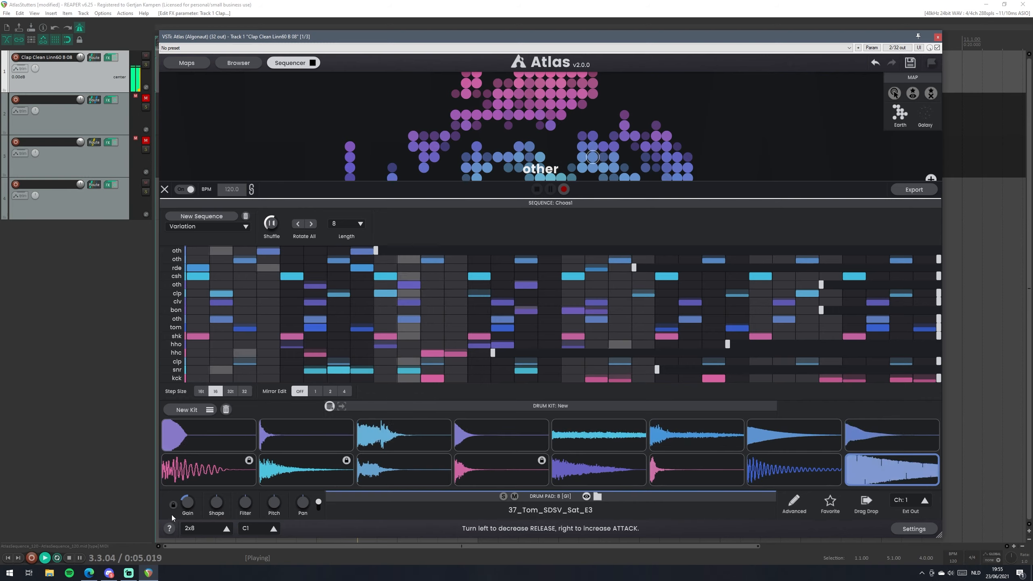
# Generate four new drum kits around the locked kick, snare and closed hi-hat samples while the sequence plays.
pyautogui.click(182, 411)
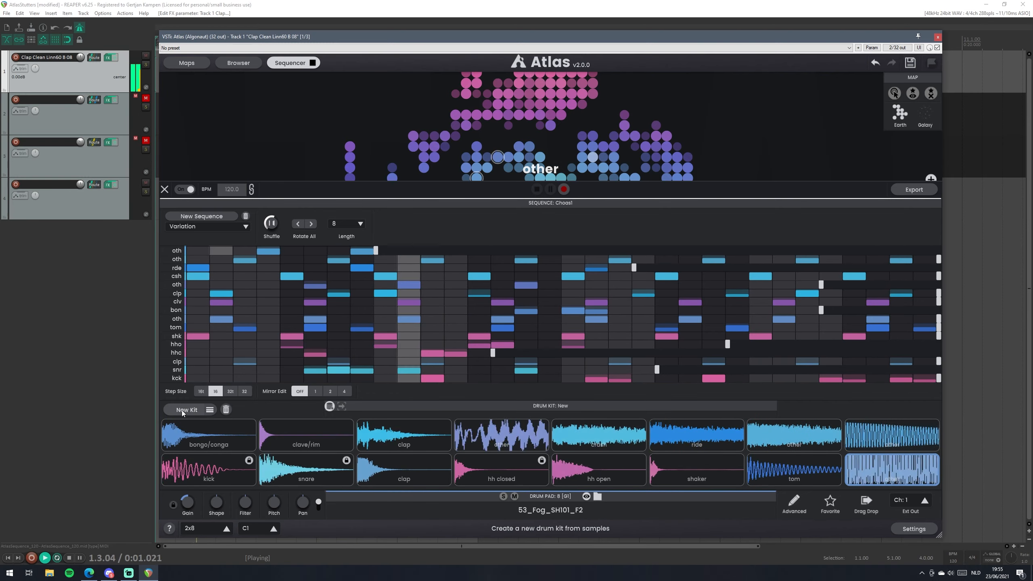
pyautogui.click(182, 410)
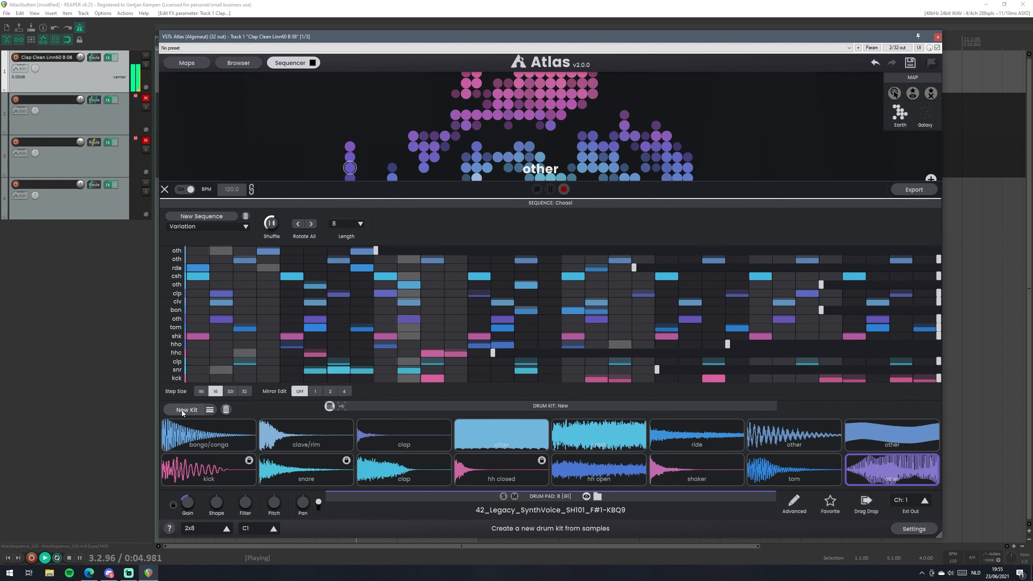
pyautogui.click(182, 410)
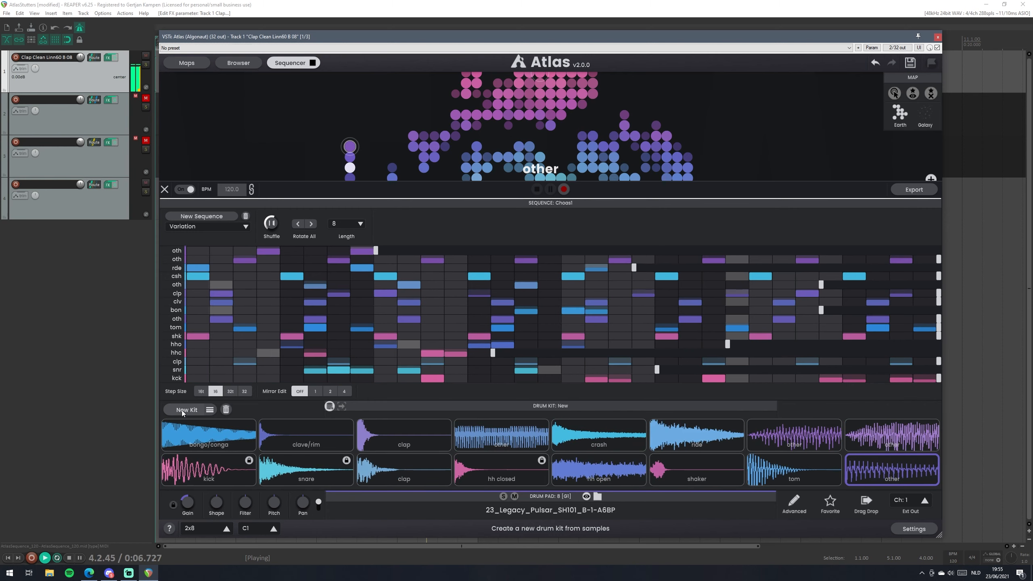
pyautogui.click(182, 410)
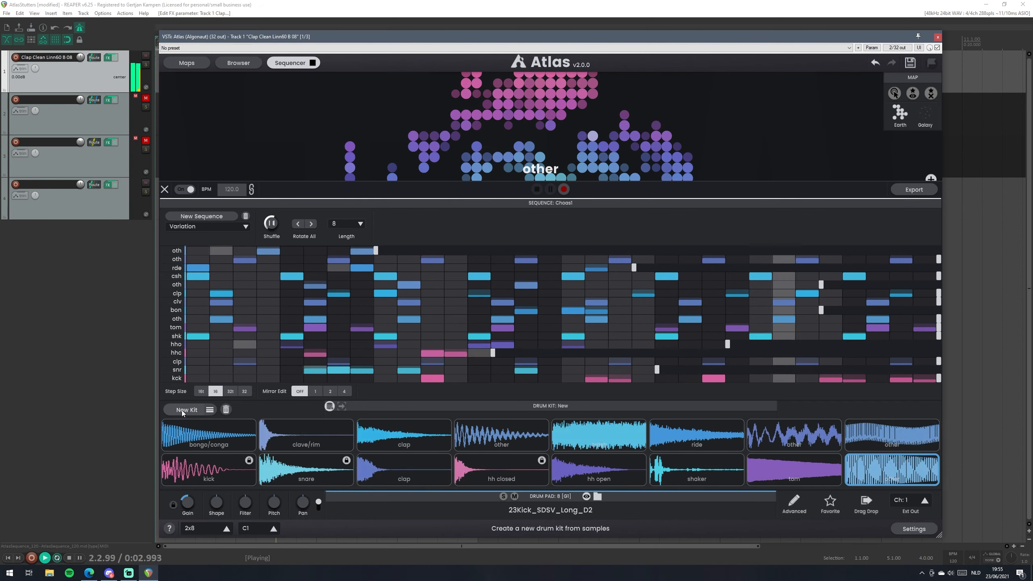
# Generate one more Variation sequence and a matching new kit, and stop playback.
pyautogui.click(202, 216)
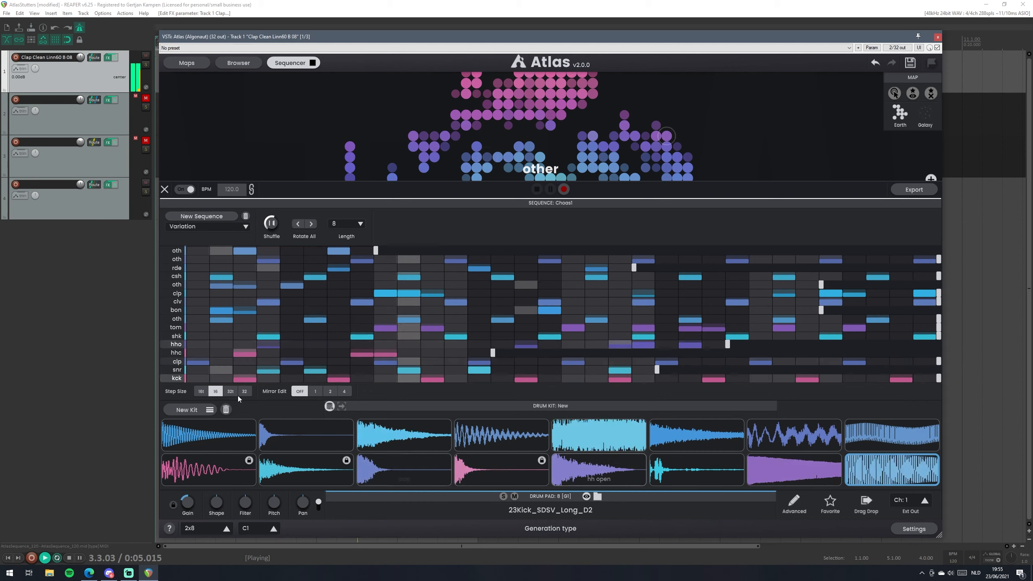
pyautogui.click(200, 408)
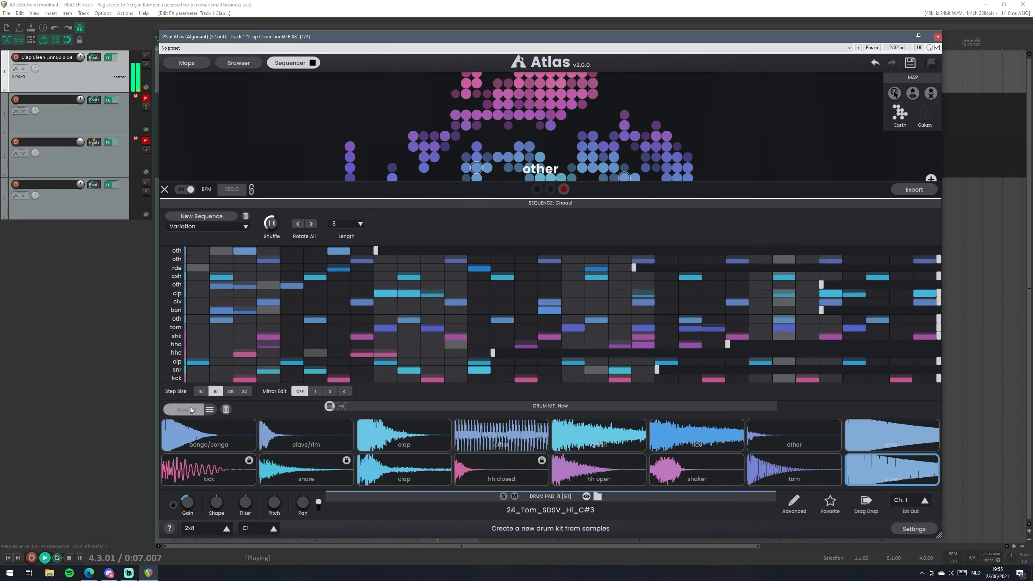
pyautogui.press('space')
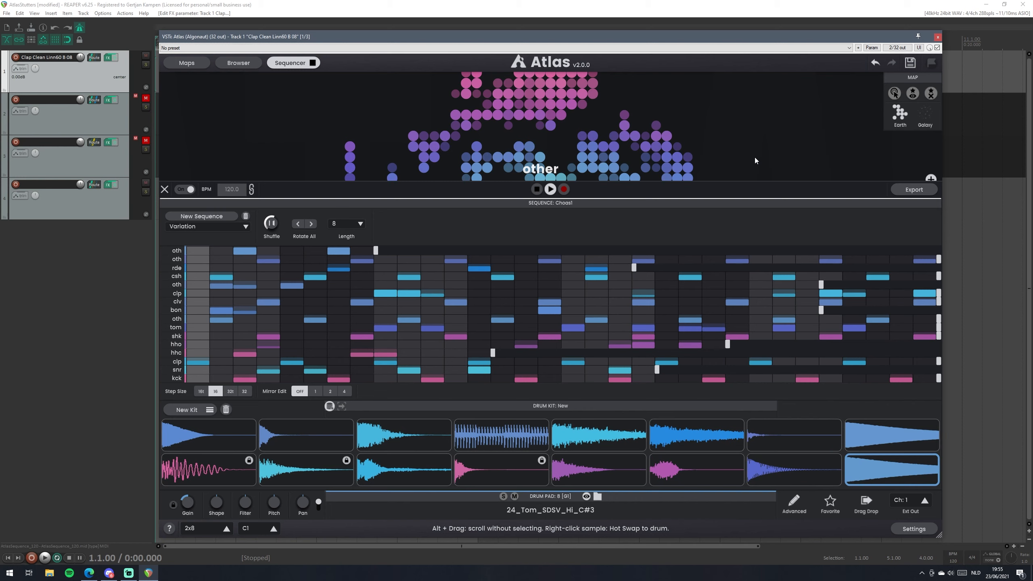
# Load the Drumsels map, examine its sample folders and advanced file format and analysis options, and return to the sequencer.
pyautogui.click(185, 64)
pyautogui.click(345, 132)
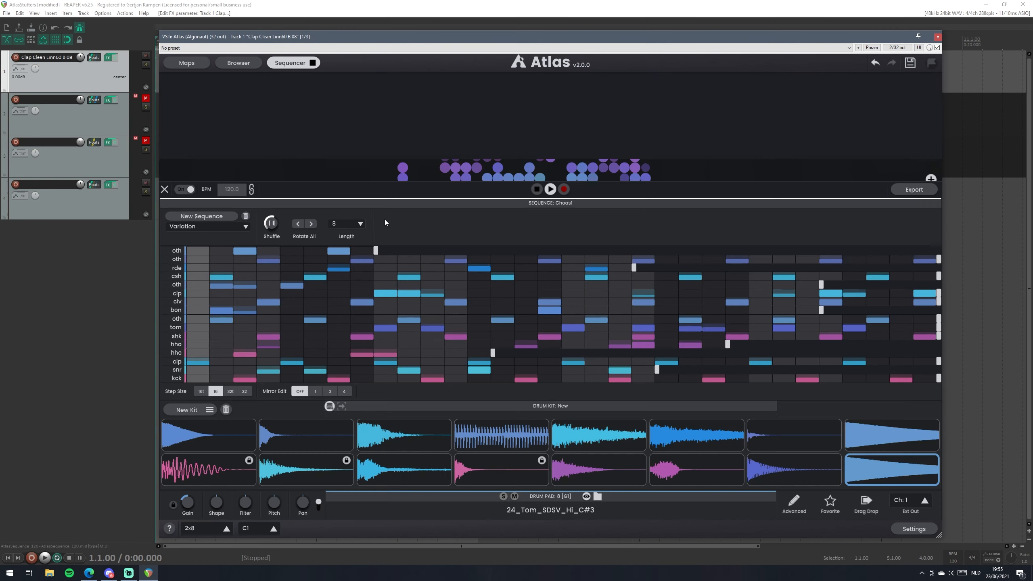
pyautogui.click(187, 62)
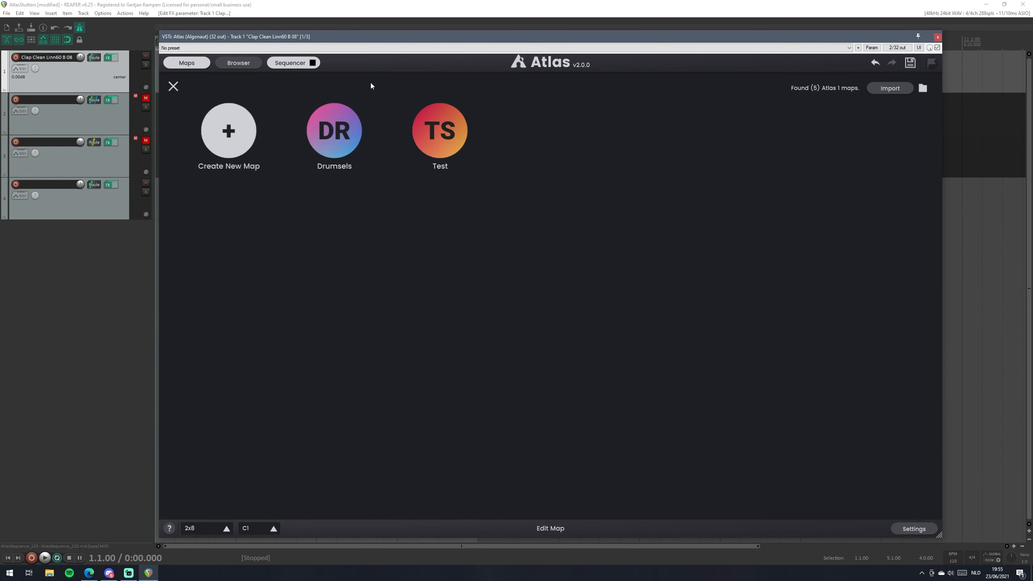
pyautogui.click(353, 108)
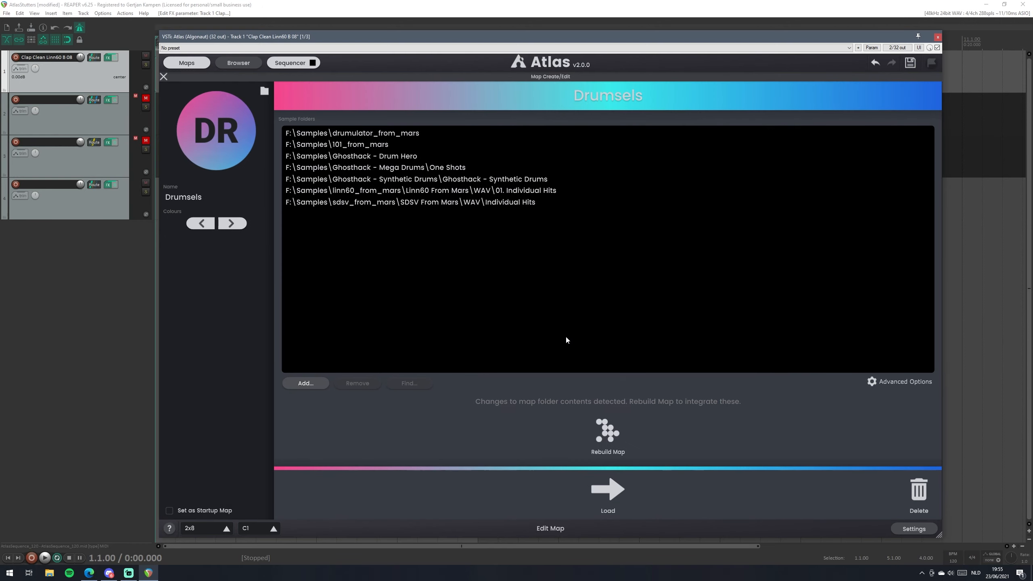
pyautogui.click(904, 382)
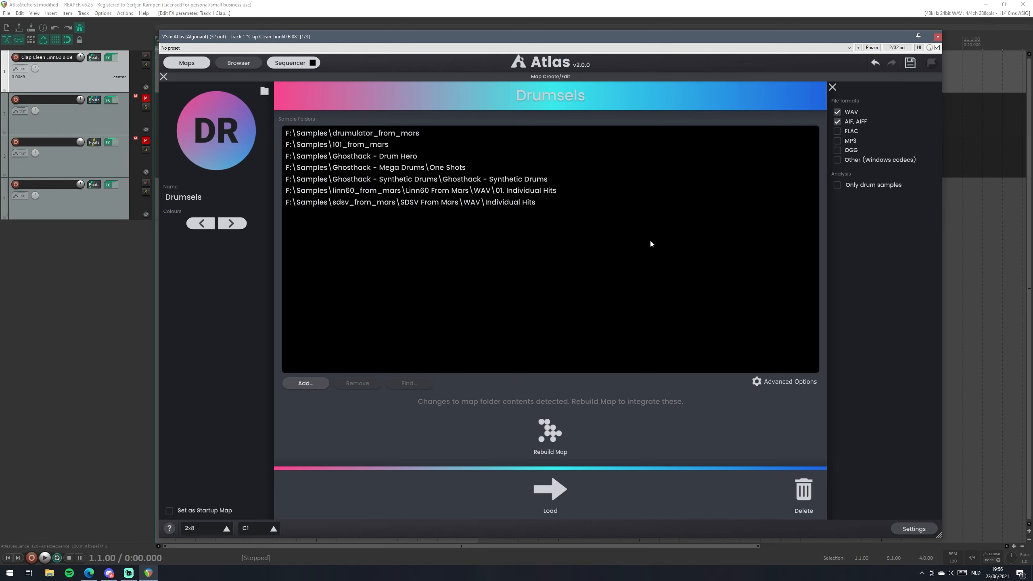
pyautogui.click(832, 88)
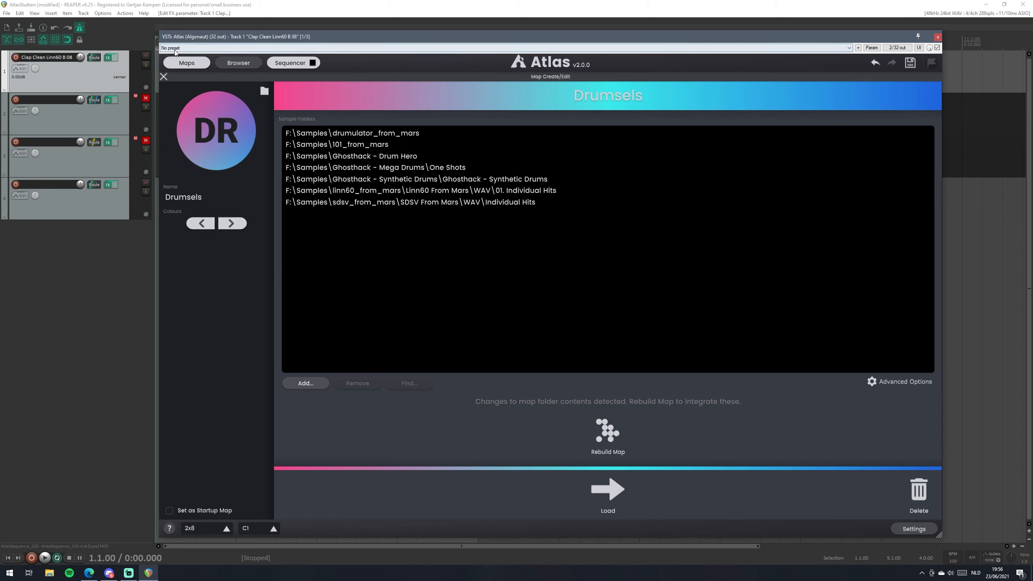
pyautogui.click(189, 64)
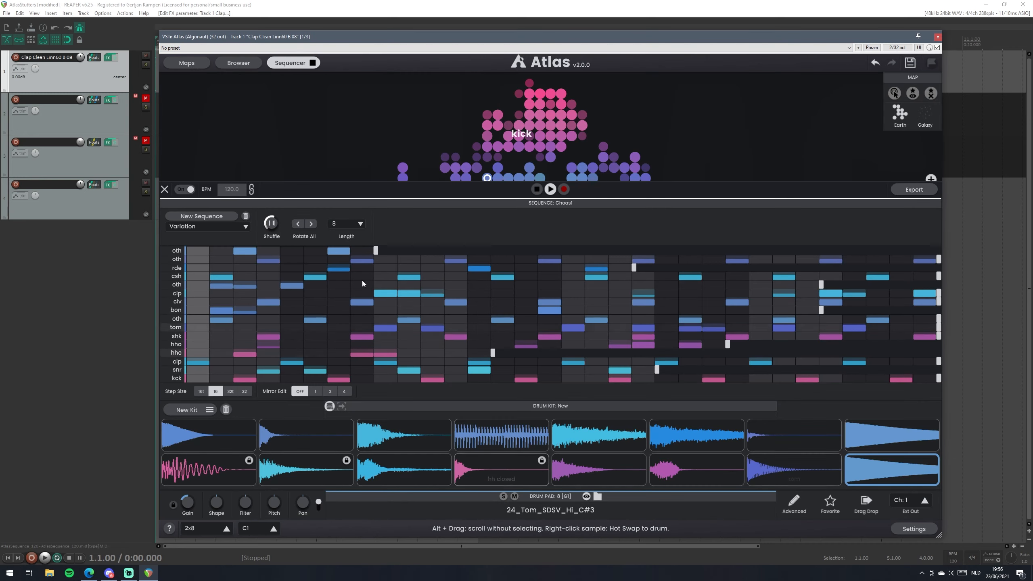
# Set the sequence generation type to Random Chaos and generate a new sequence.
pyautogui.moveTo(692, 152); pyautogui.dragTo(703, 107)
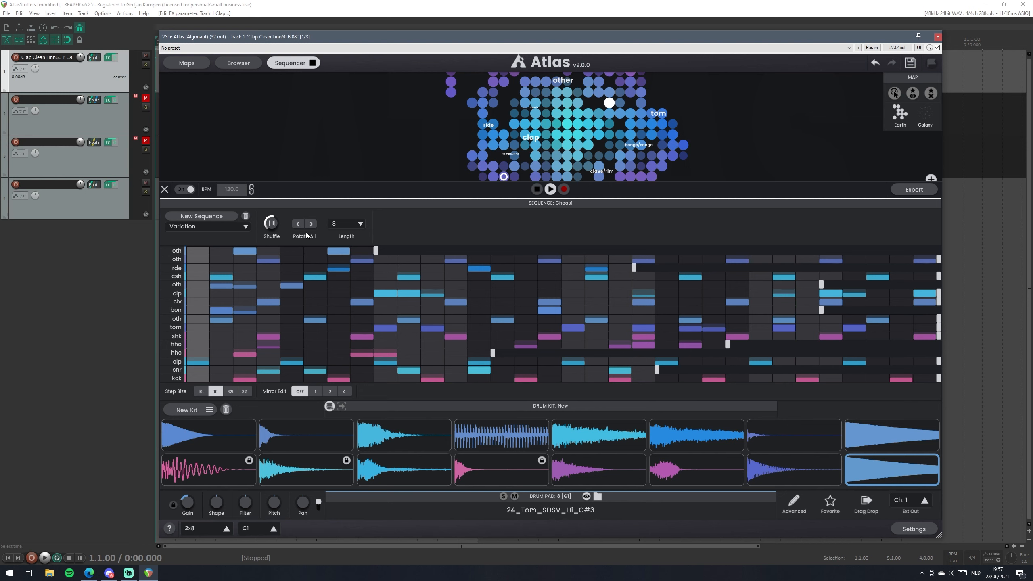
pyautogui.click(211, 227)
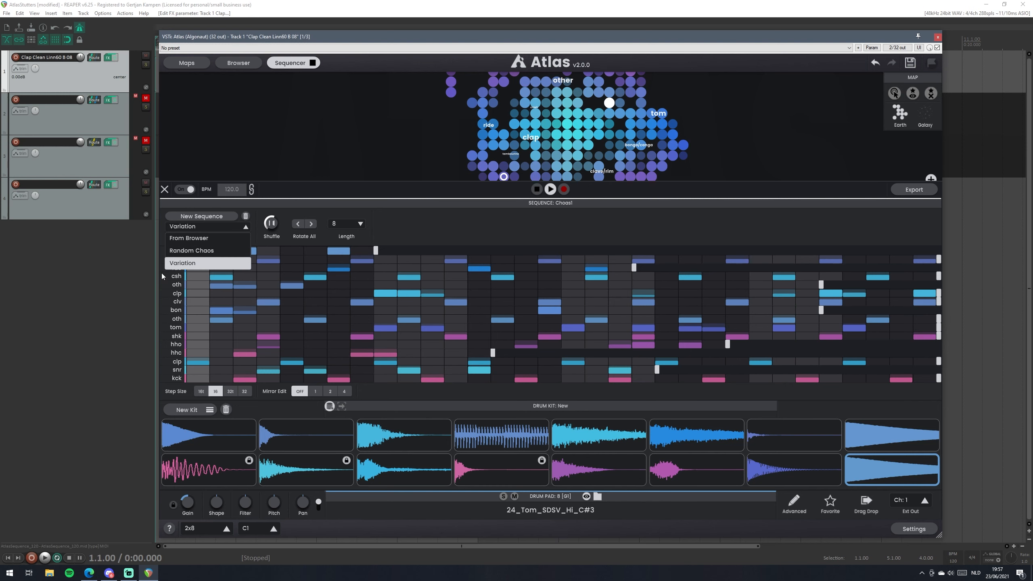
pyautogui.click(191, 250)
pyautogui.click(205, 219)
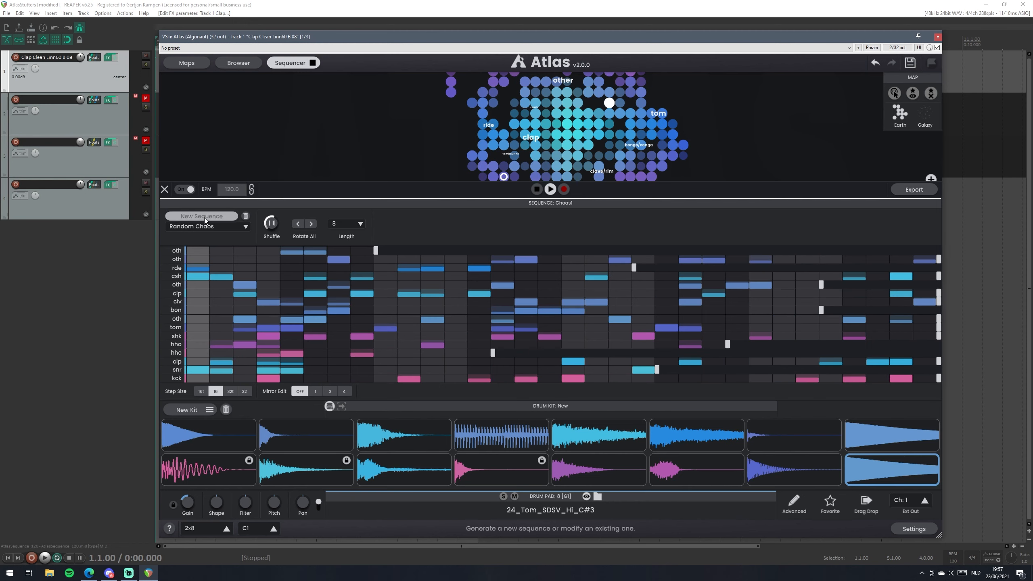
# Change the generation type back to Variation and generate two more sequences.
pyautogui.click(212, 226)
pyautogui.click(192, 262)
pyautogui.click(220, 215)
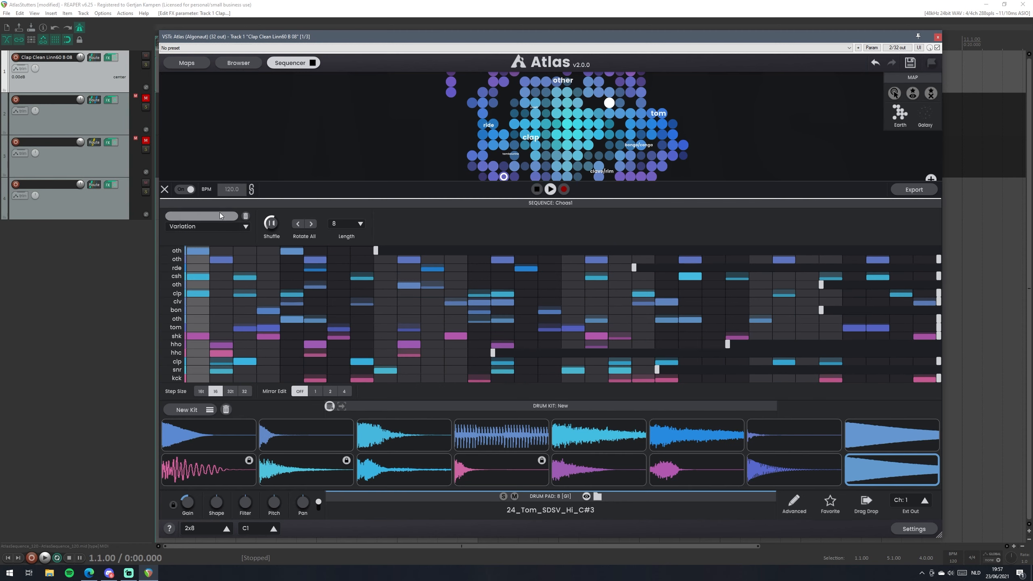
pyautogui.click(220, 215)
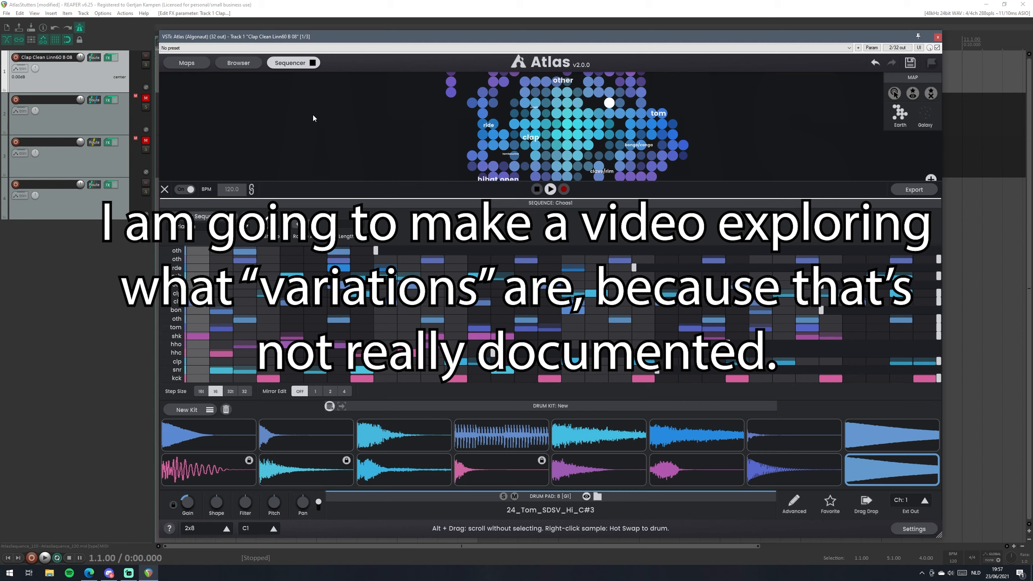
# Expand and collapse the snare channel and the kick channel in the sequencer to inspect their per-channel controls.
pyautogui.click(165, 370)
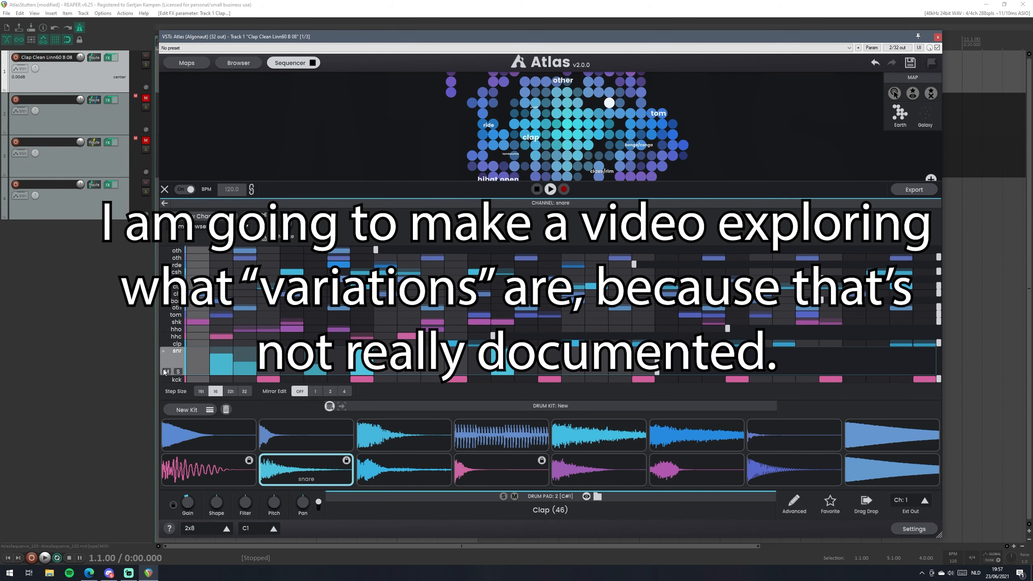
pyautogui.click(174, 355)
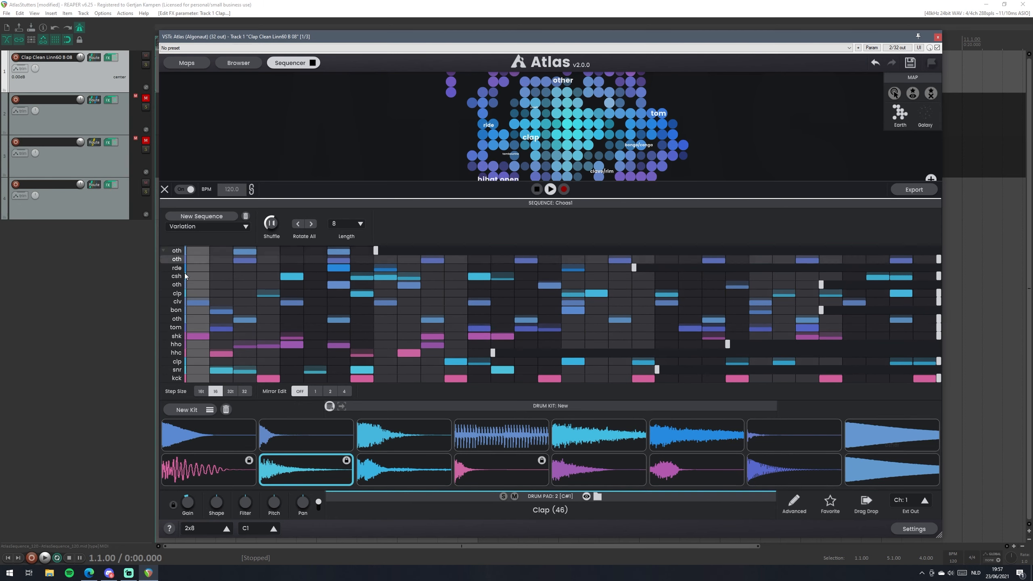
pyautogui.click(164, 379)
pyautogui.click(178, 363)
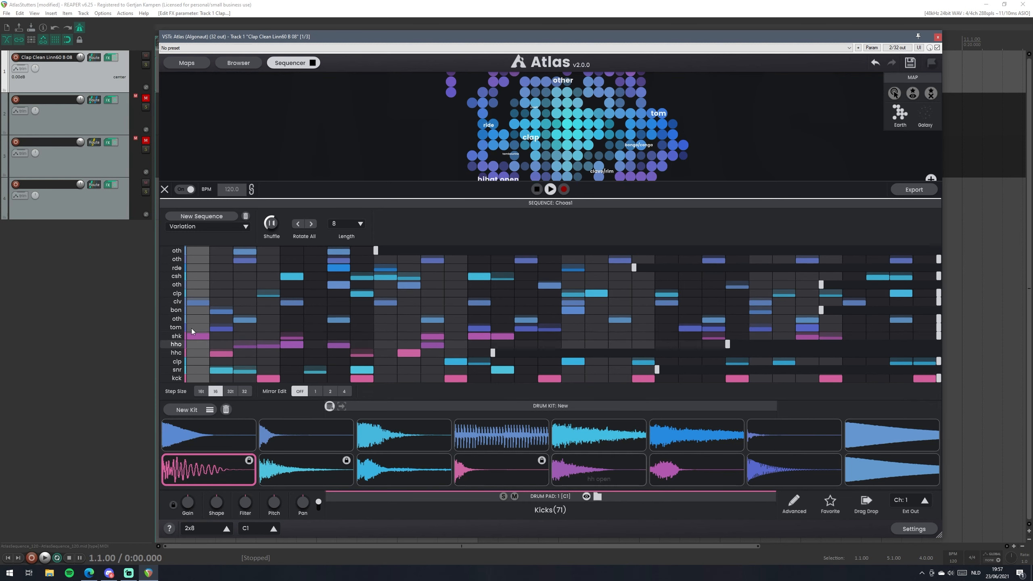
# Move the plugin window clear of the arrangement and render the sequence as a MIDI mixdown with shuffle and all channels included.
pyautogui.moveTo(304, 37); pyautogui.dragTo(381, 59)
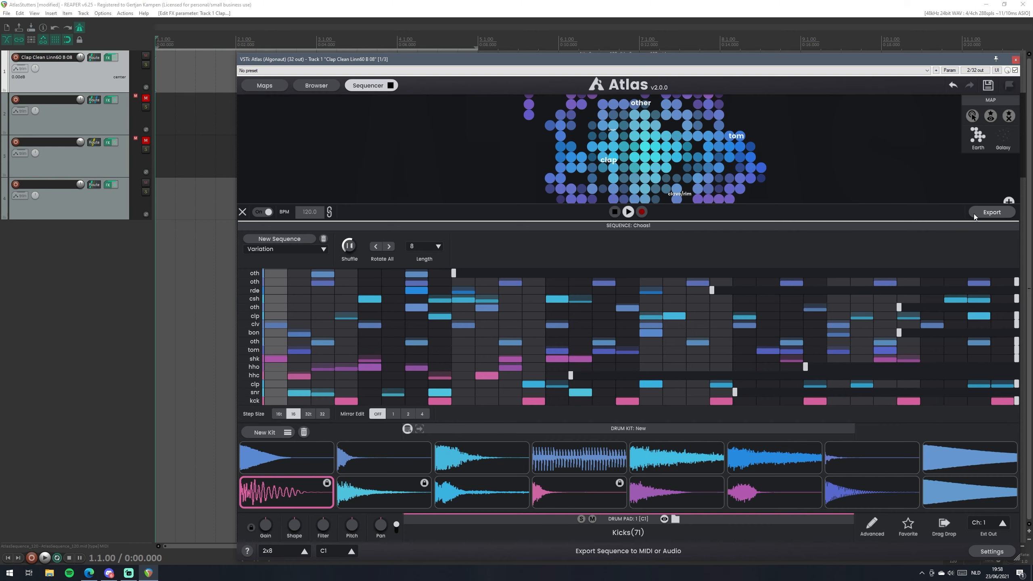
pyautogui.click(992, 212)
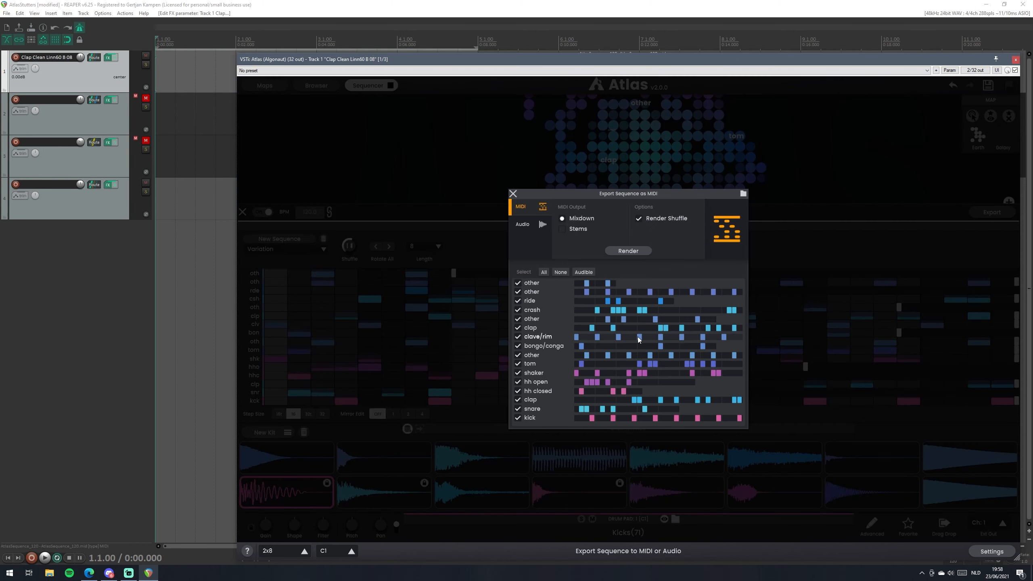
pyautogui.moveTo(630, 56); pyautogui.dragTo(700, 47)
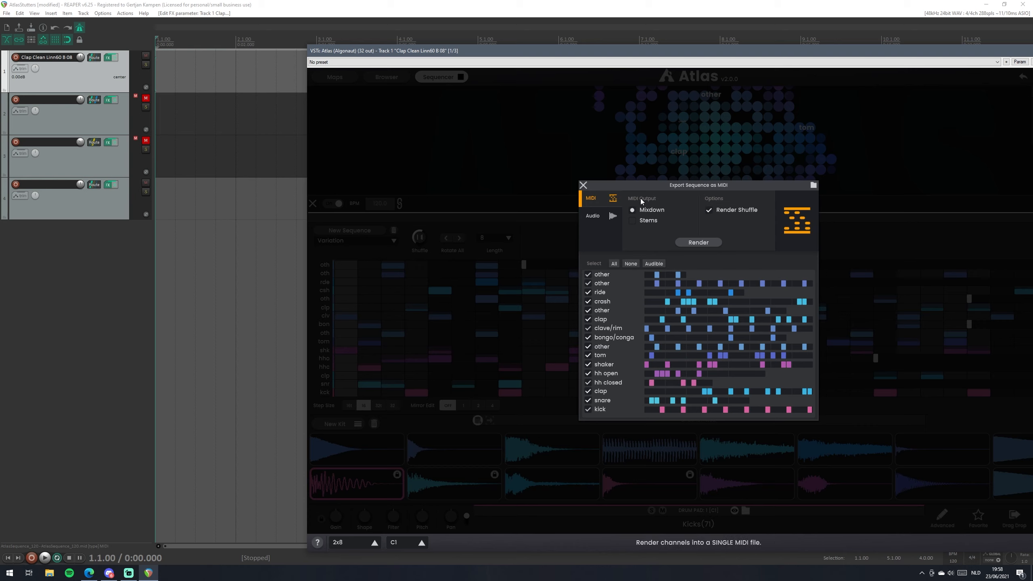
pyautogui.click(651, 221)
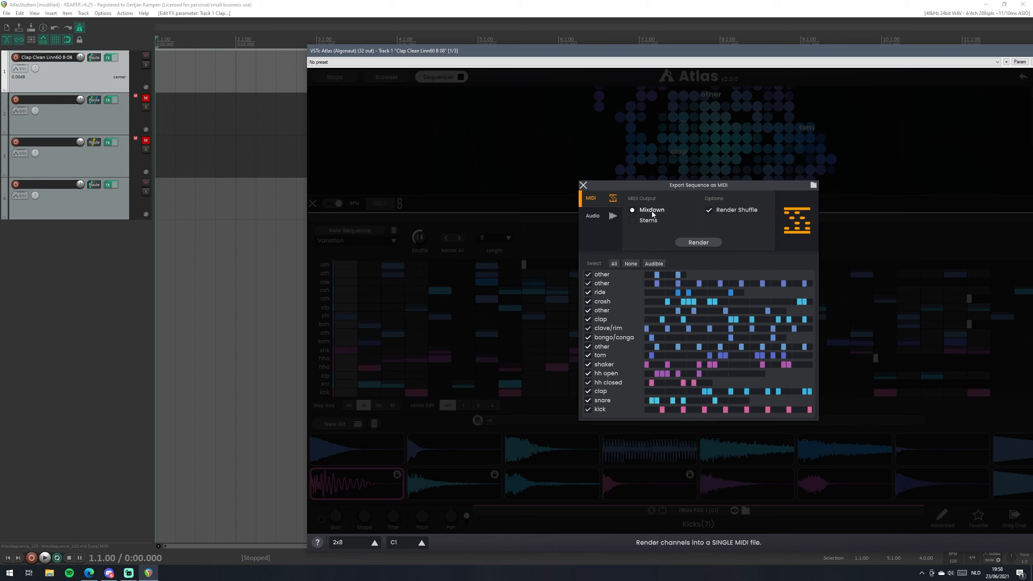
pyautogui.click(691, 243)
# Place the rendered Chaos1_120.mid on the first track at the project start, adjusting the media to the project tempo.
pyautogui.moveTo(688, 241); pyautogui.dragTo(188, 70)
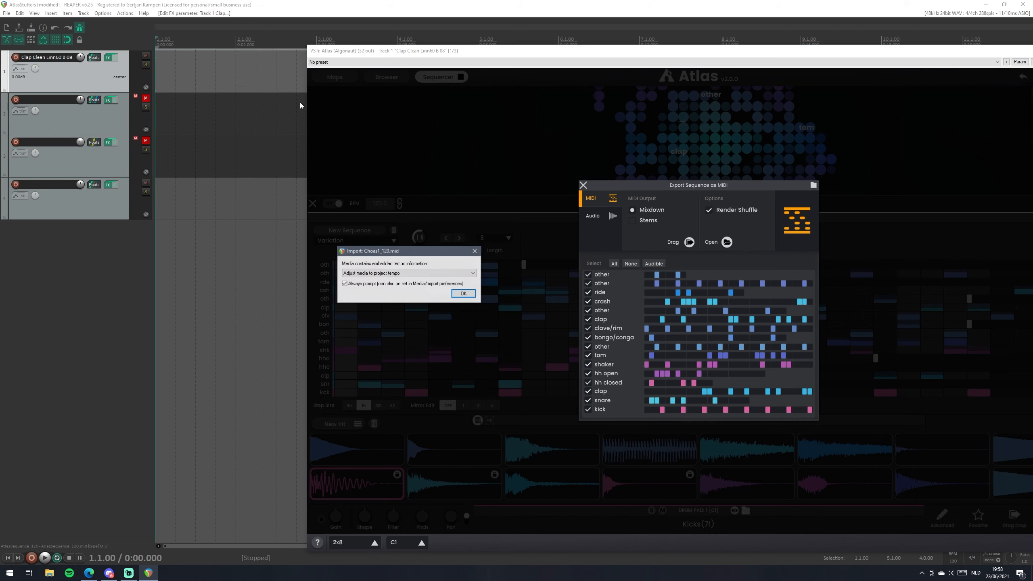
pyautogui.click(409, 283)
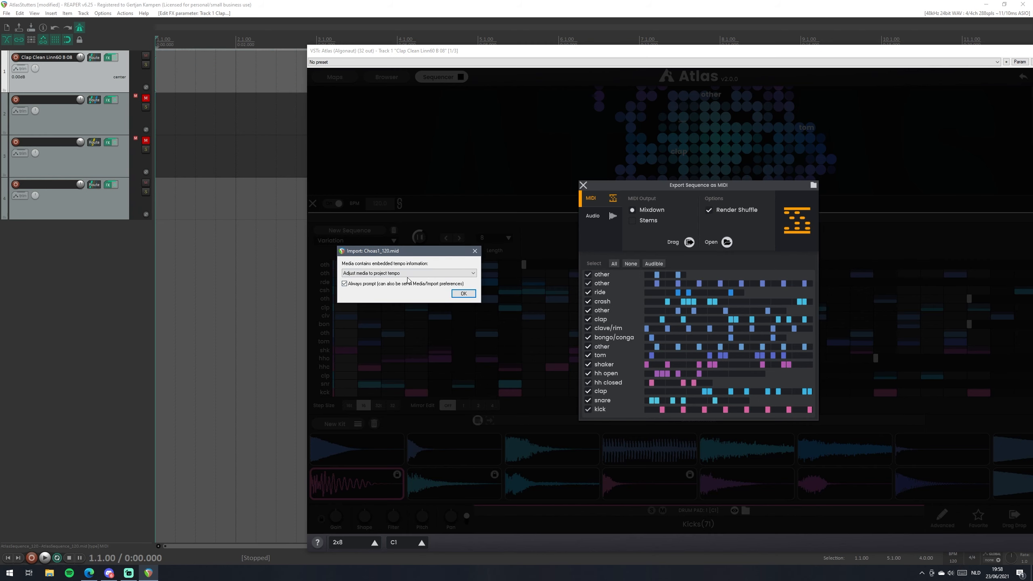
pyautogui.click(463, 293)
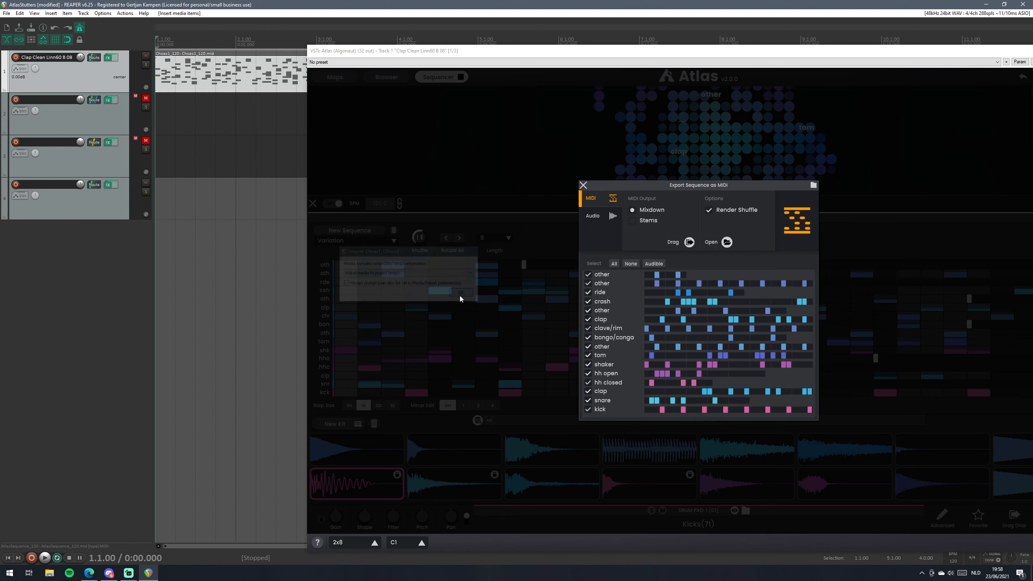
# Move the plugin window clear of the first track, close the export dialog, and play the imported MIDI clip from the project start.
pyautogui.moveTo(373, 51); pyautogui.dragTo(277, 127)
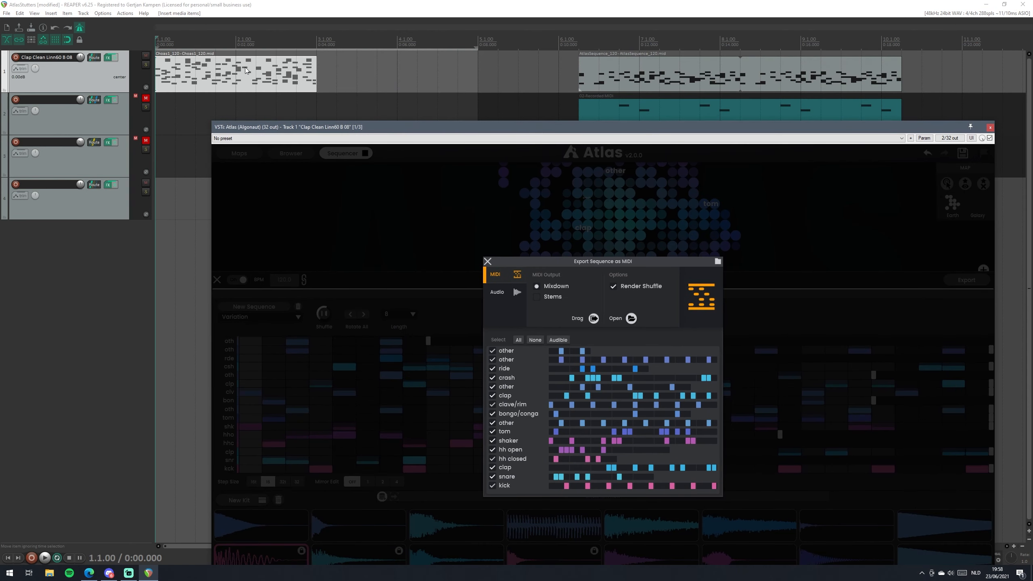
pyautogui.click(246, 70)
pyautogui.click(158, 41)
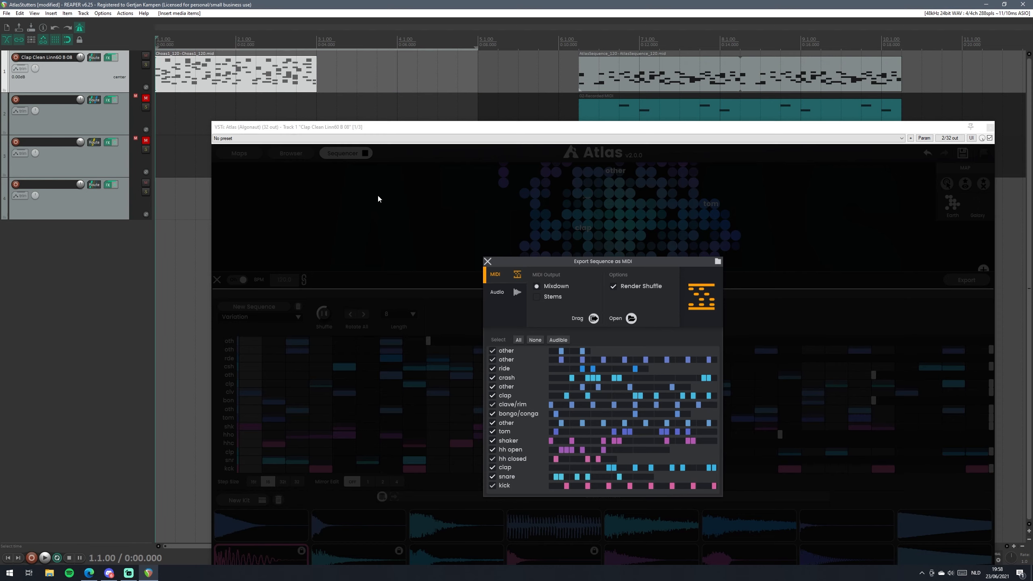
pyautogui.click(469, 209)
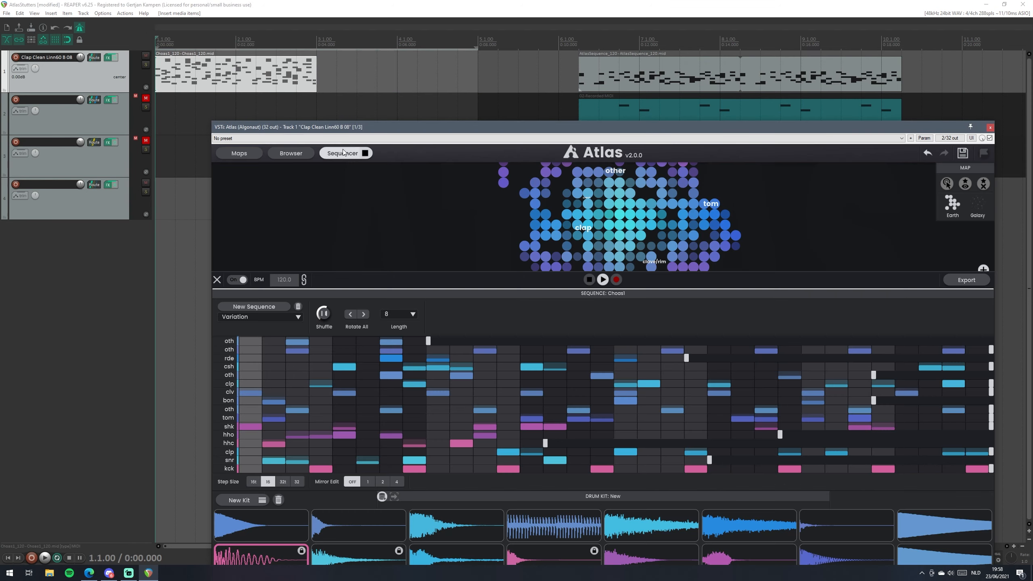
pyautogui.press('space')
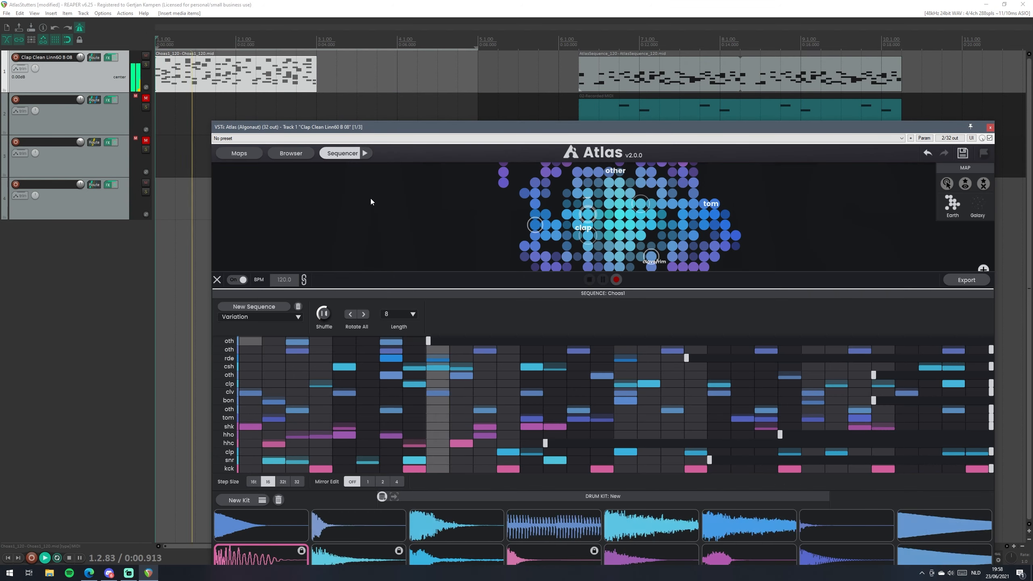
pyautogui.press('space')
pyautogui.press('space')
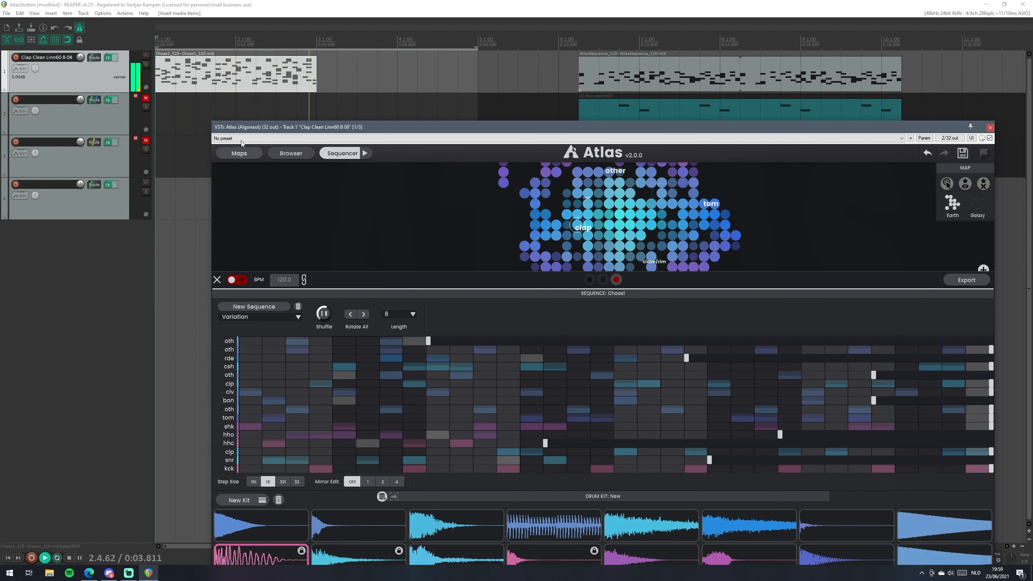
# Open the imported clip in the MIDI editor to examine its notes and velocities, and close the editor.
pyautogui.doubleClick(195, 73)
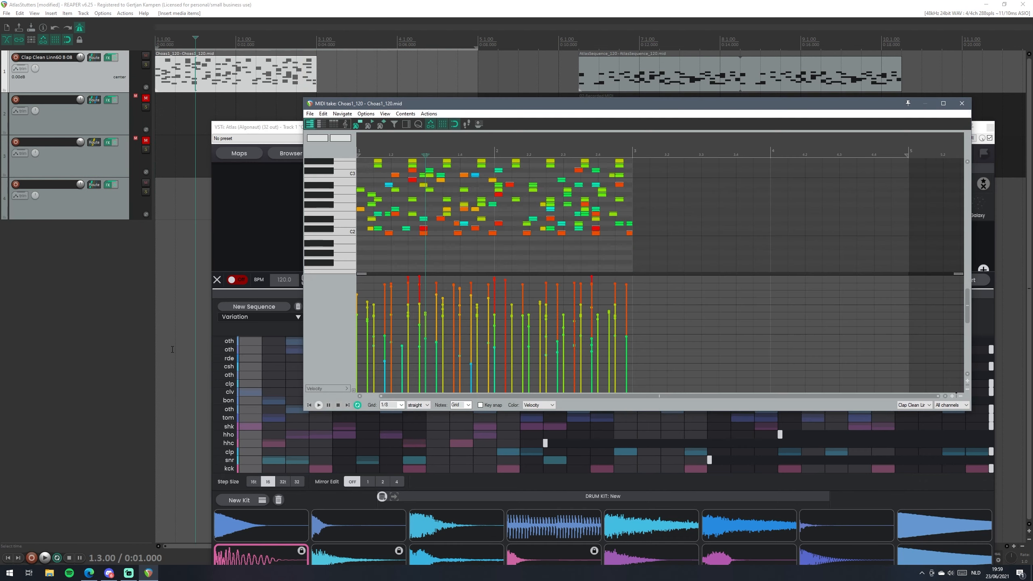
pyautogui.scroll(2, 461, 239)
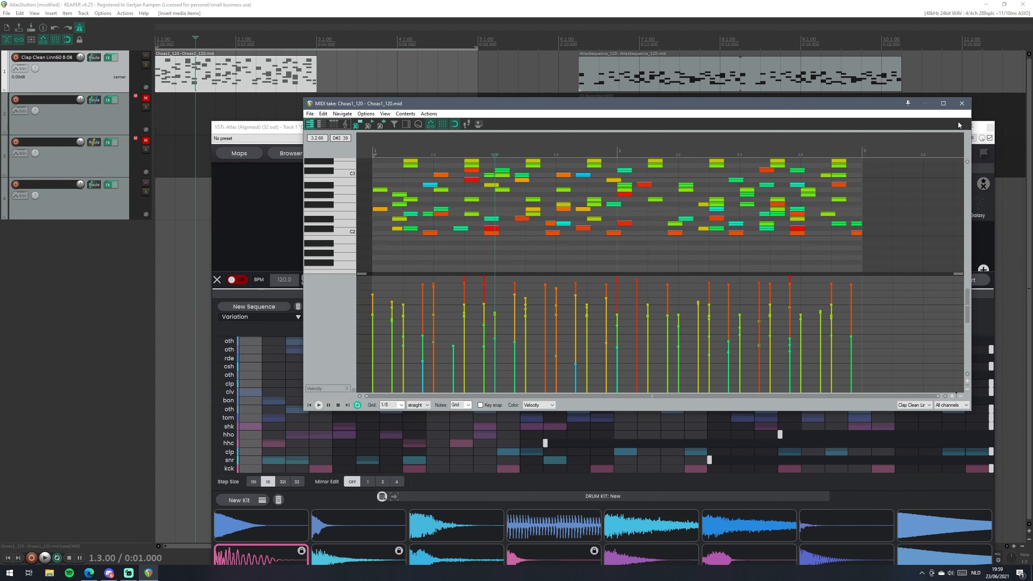
pyautogui.click(962, 104)
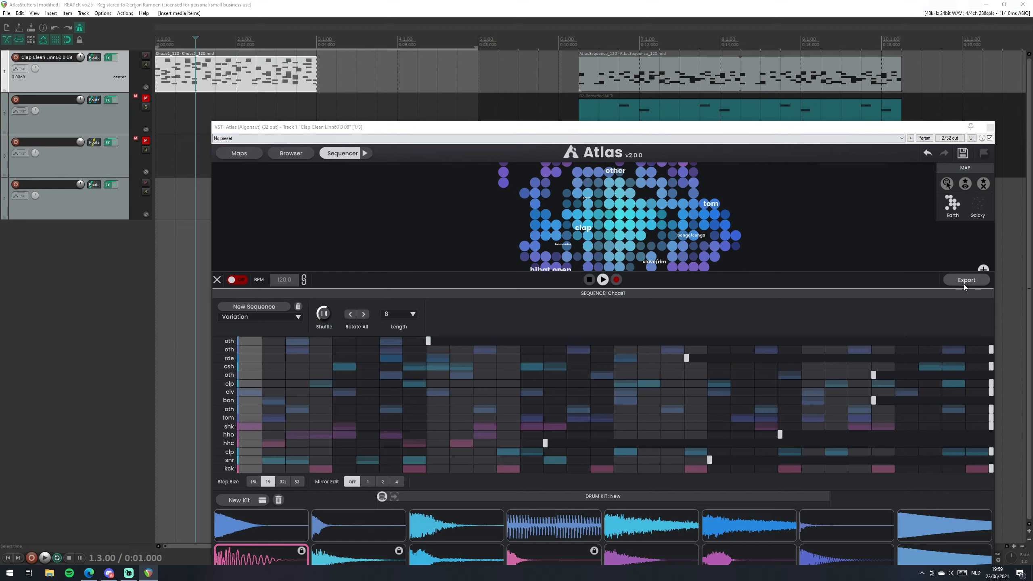
# Delete the MIDI clip at the project start and render the sequence as an audio mixdown in Loop mode with all channels included.
pyautogui.click(966, 280)
pyautogui.click(503, 300)
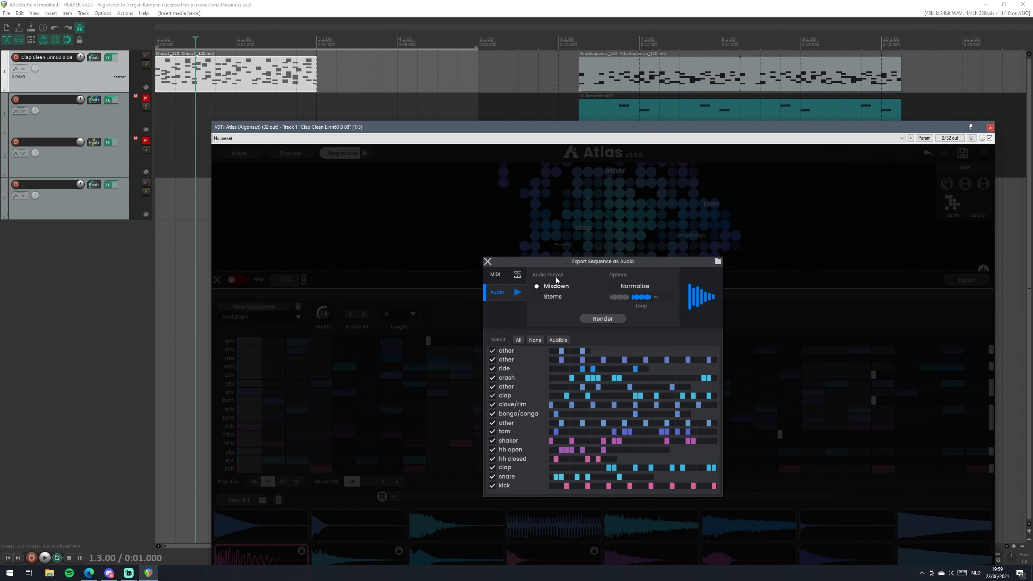
pyautogui.click(210, 90)
pyautogui.press('Delete')
pyautogui.click(626, 291)
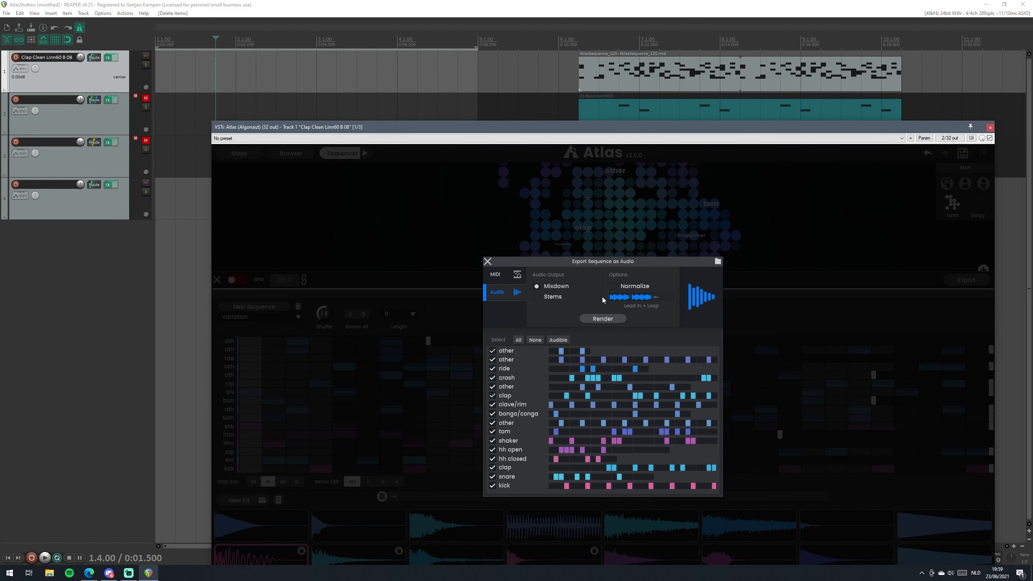
pyautogui.click(601, 320)
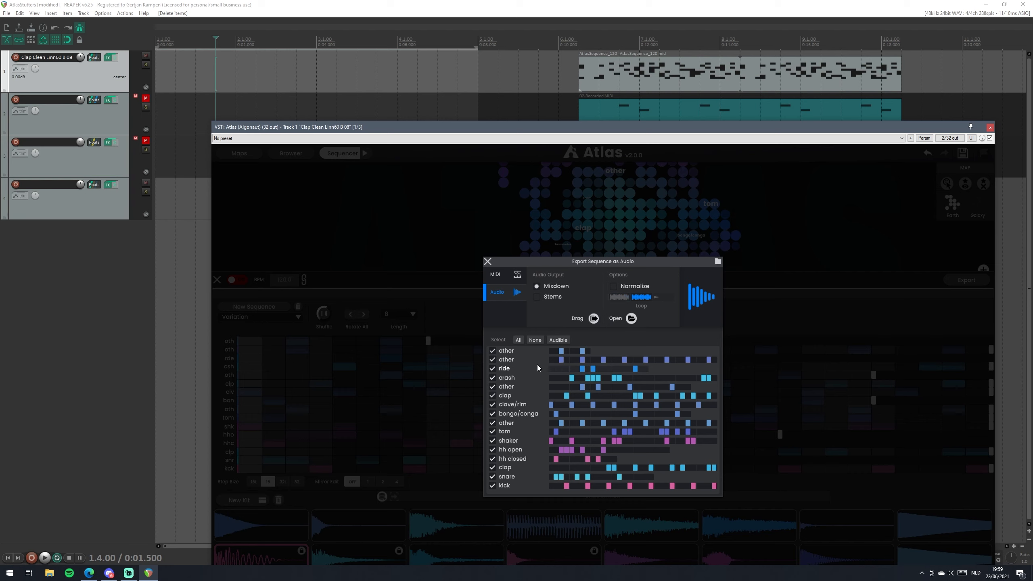
# Place the rendered audio file on the first track at the project start, adjusting the media to its tempo, and close the export dialog.
pyautogui.moveTo(593, 318); pyautogui.dragTo(162, 62)
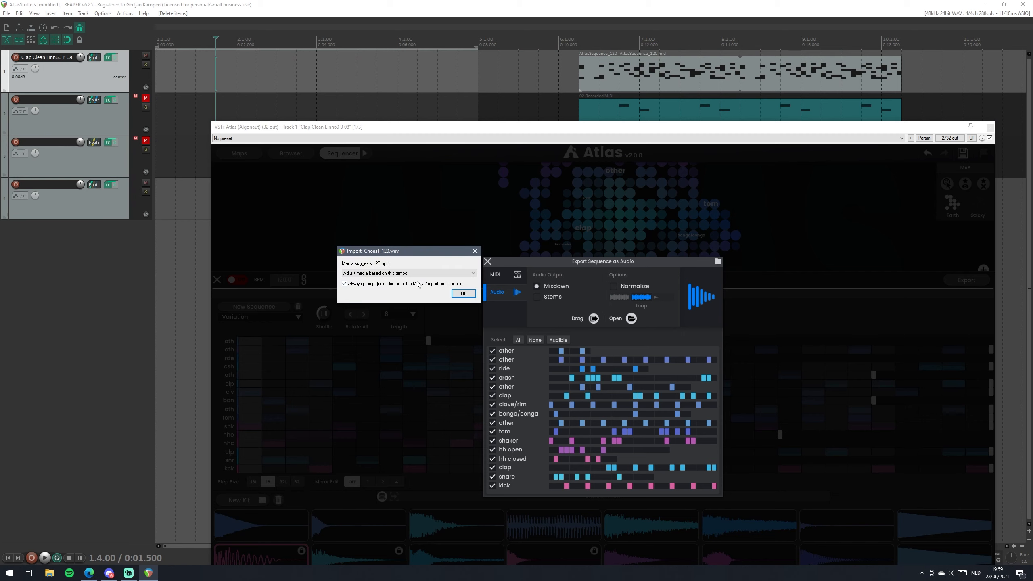
pyautogui.click(466, 296)
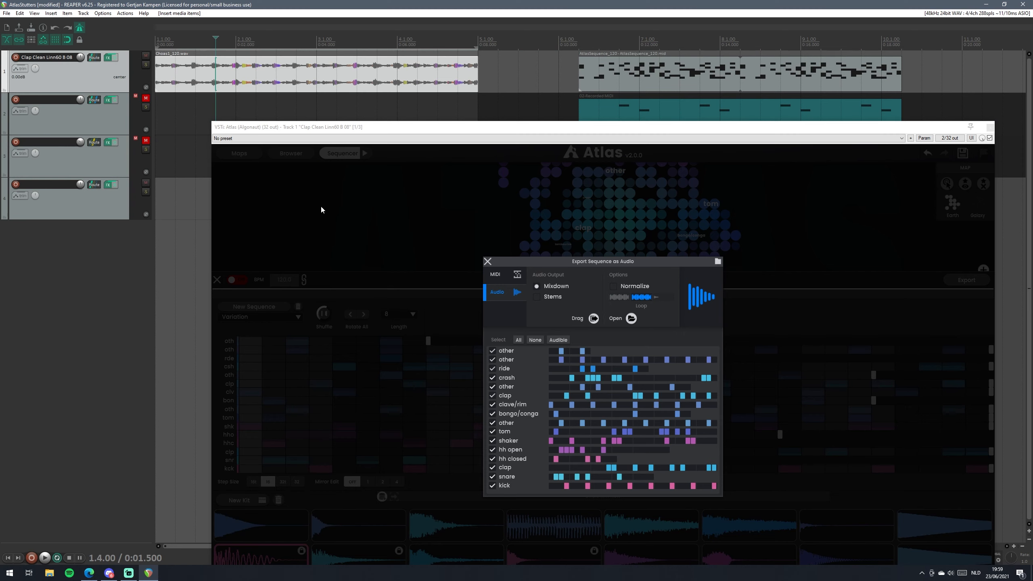
pyautogui.click(283, 173)
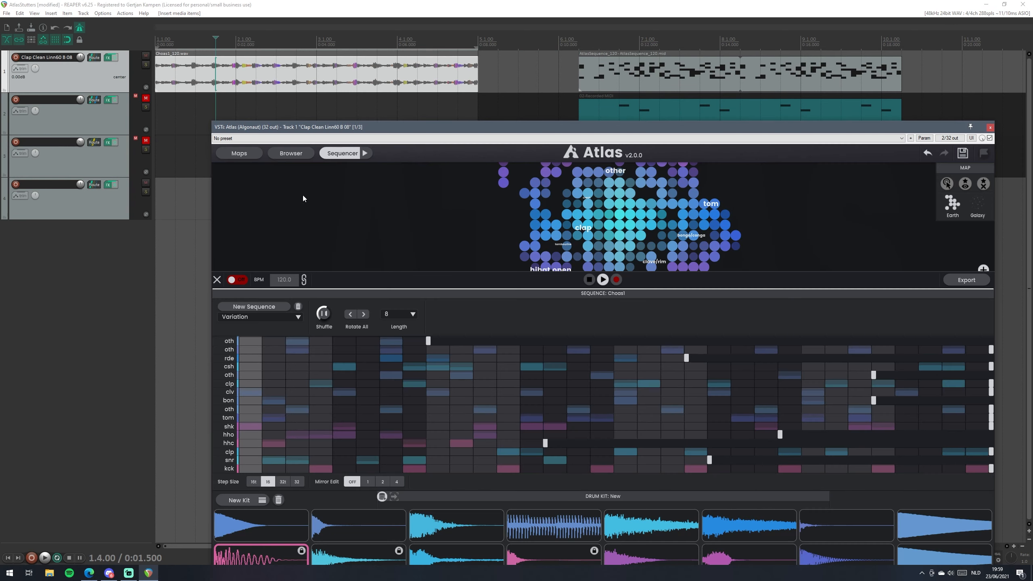
# Bypass Atlas, play the imported audio clip from the project start, and delete the clip.
pyautogui.click(989, 138)
pyautogui.click(44, 557)
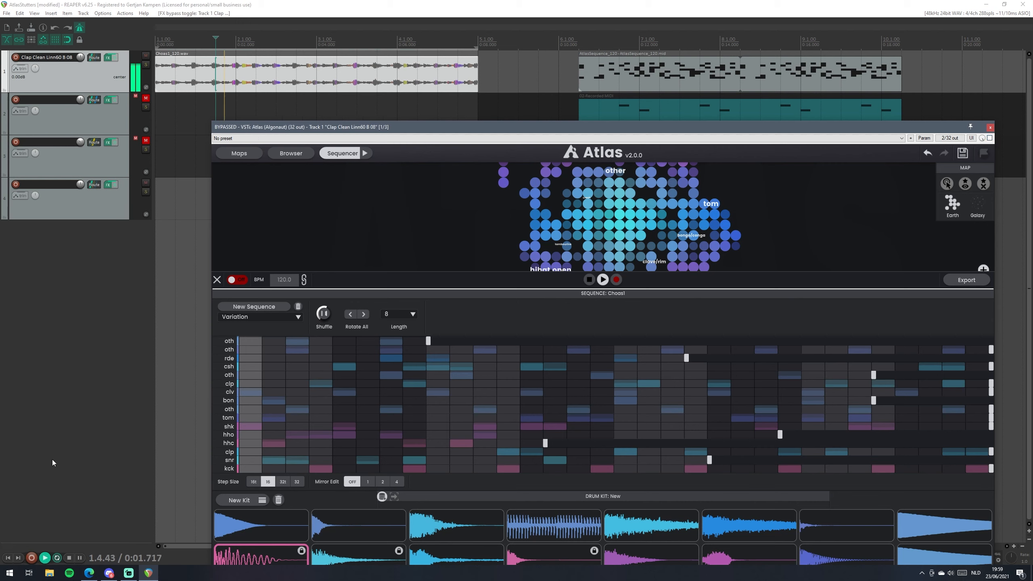
pyautogui.click(8, 557)
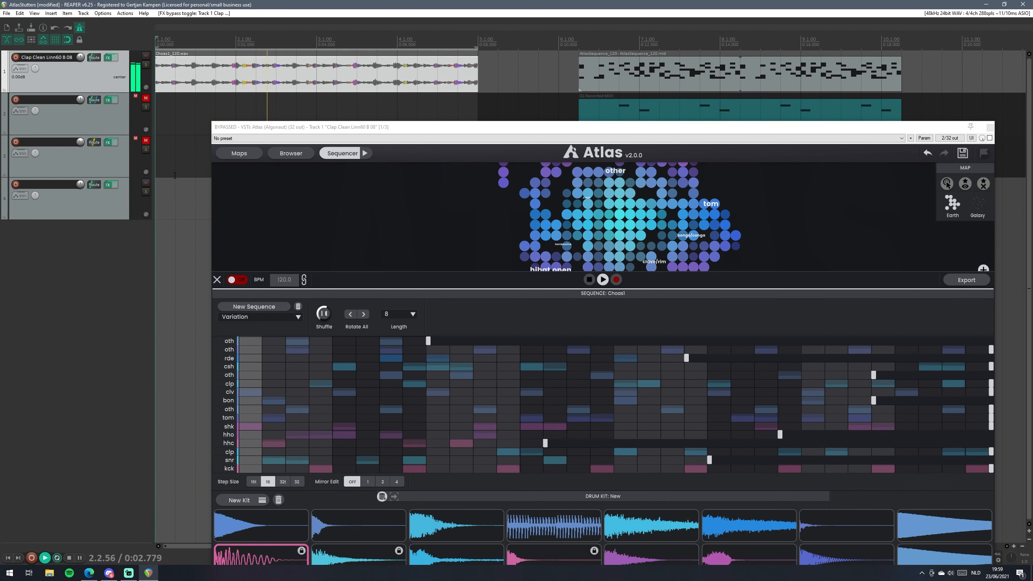
pyautogui.press('space')
pyautogui.press('Delete')
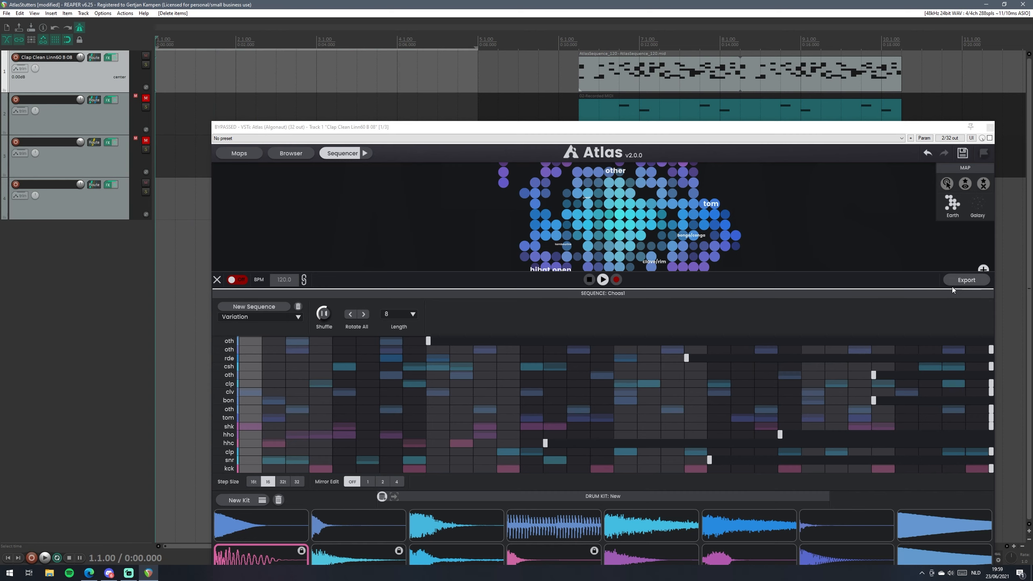
# Revisit the audio and MIDI export options of the sequence and hide the sequencer to show the full map.
pyautogui.click(960, 279)
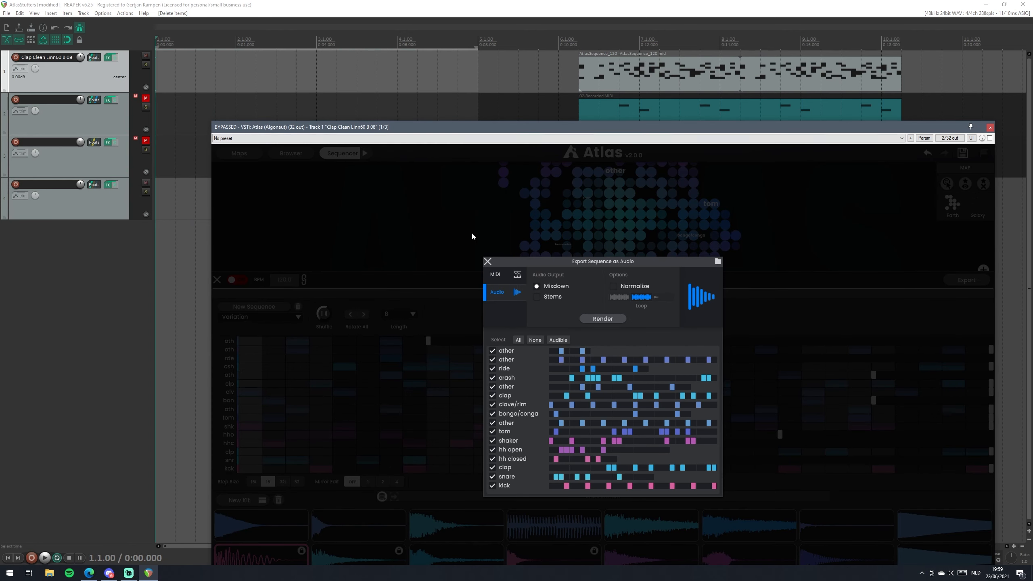
pyautogui.click(517, 274)
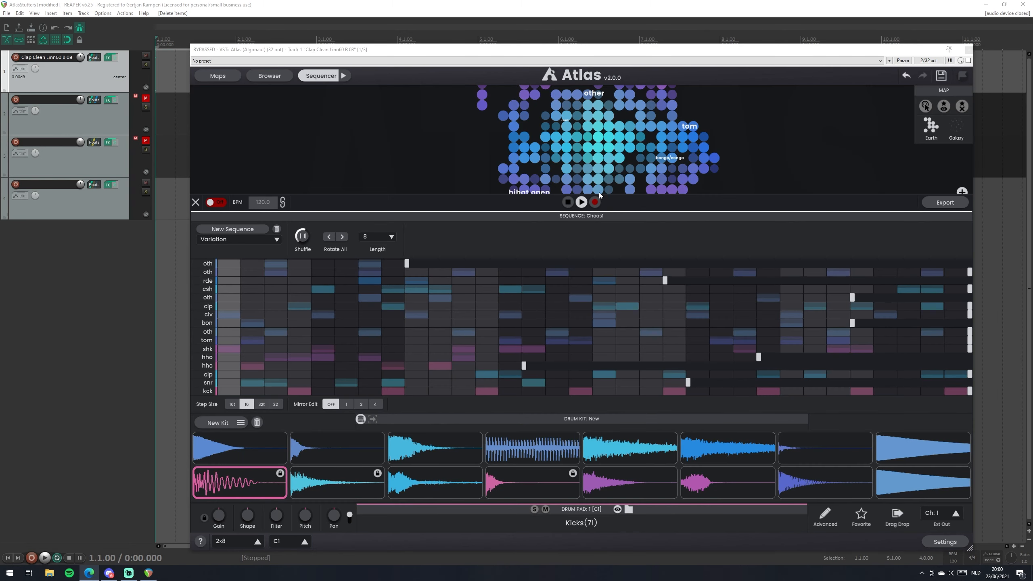
pyautogui.click(321, 76)
pyautogui.click(321, 75)
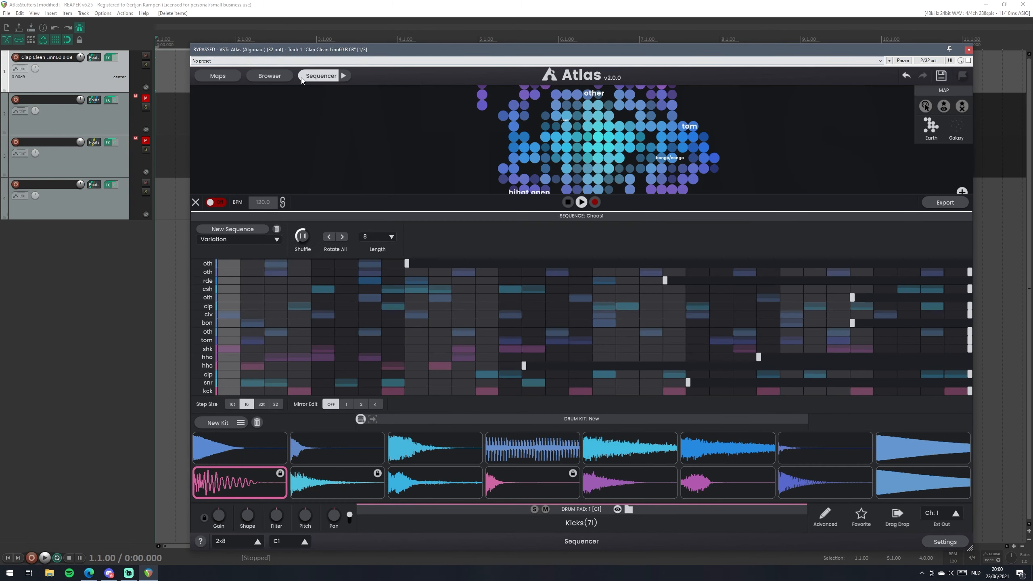
pyautogui.click(321, 75)
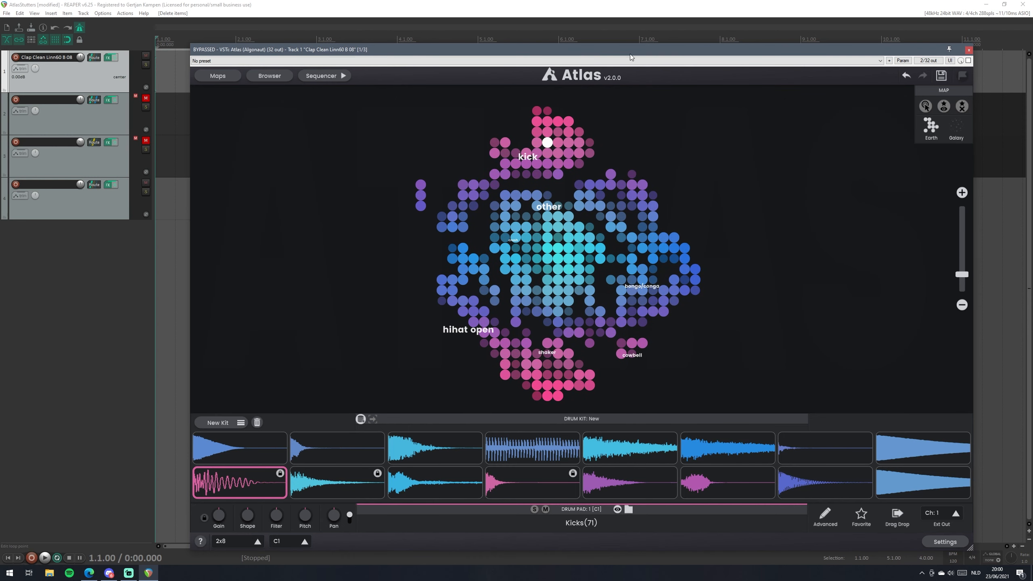
# Turn off the Atlas bypass, shrink the plugin window, and position it clear of the first track.
pyautogui.moveTo(631, 57); pyautogui.dragTo(548, 57)
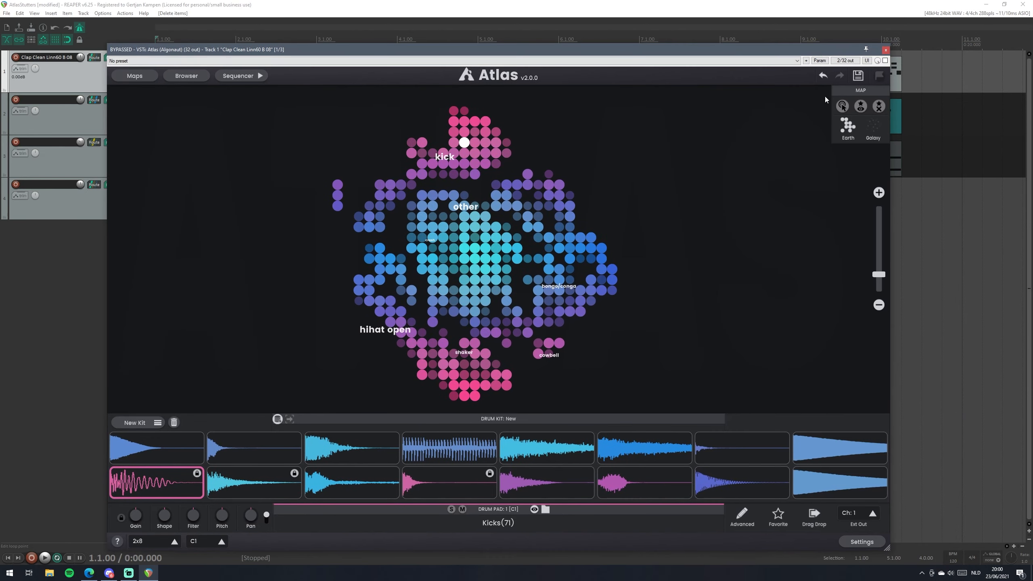
pyautogui.click(885, 60)
pyautogui.moveTo(695, 49); pyautogui.dragTo(781, 33)
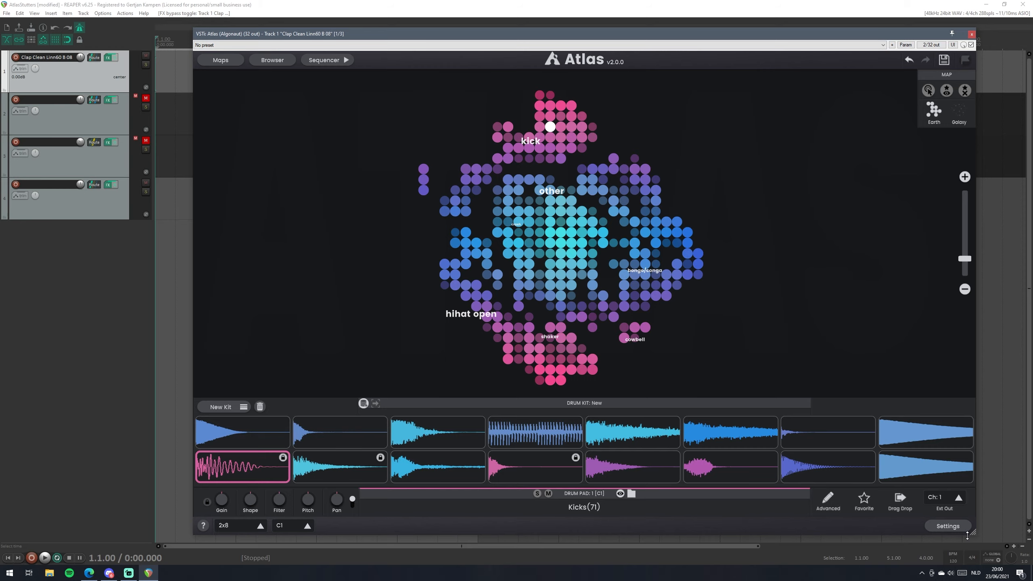
pyautogui.moveTo(967, 535); pyautogui.dragTo(831, 423)
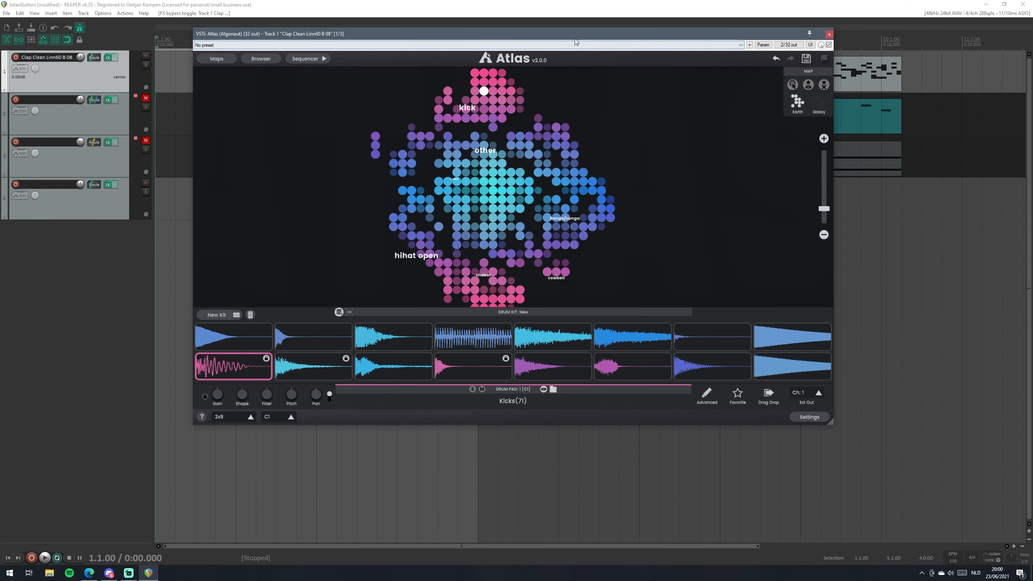
pyautogui.moveTo(575, 42); pyautogui.dragTo(712, 119)
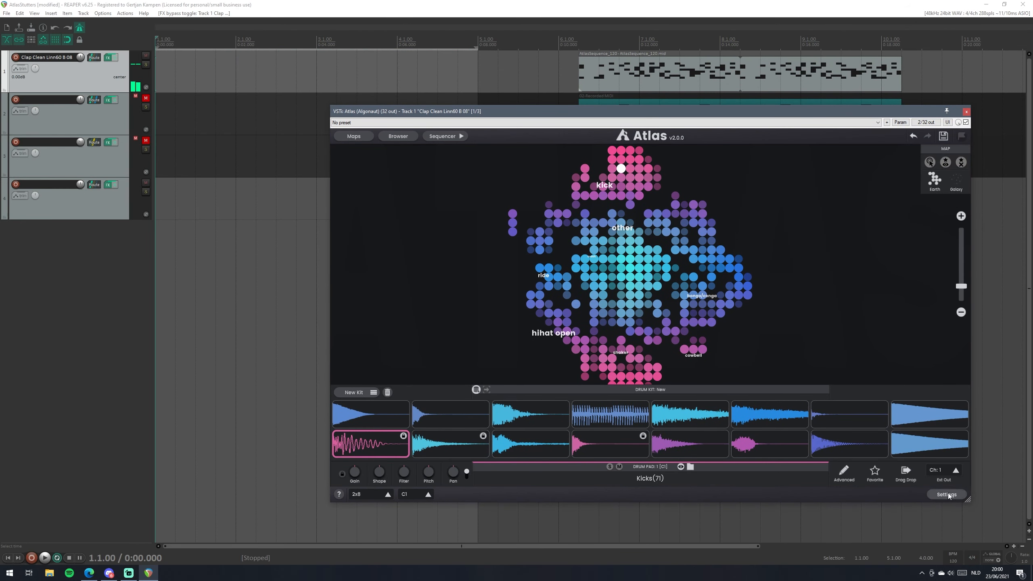
# Place the Kicks(71) sample on the first track at the project start, delete that clip, and audition the Clap 29 and kick pads.
pyautogui.moveTo(906, 472); pyautogui.dragTo(164, 65)
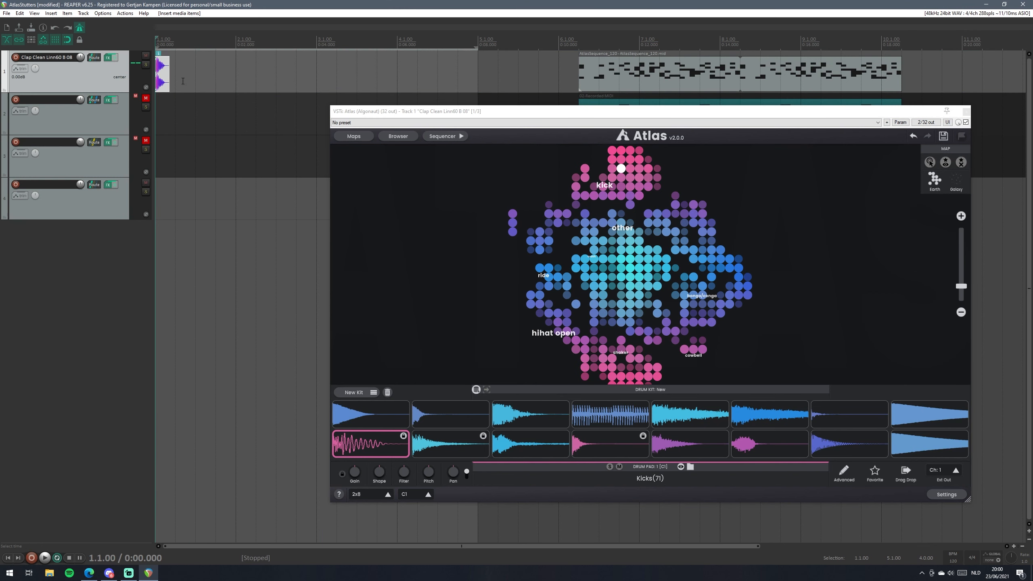
pyautogui.press('Delete')
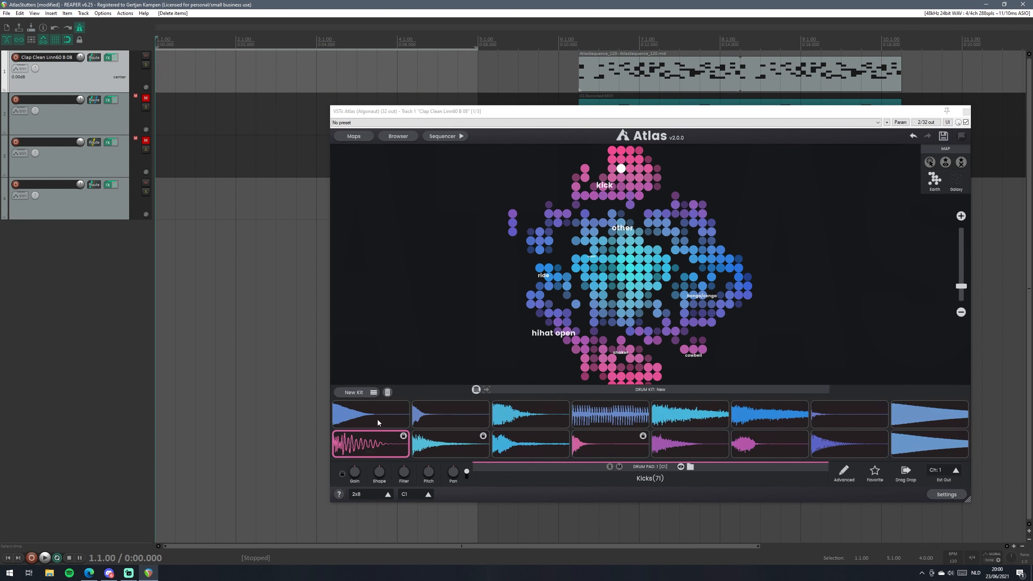
pyautogui.click(507, 446)
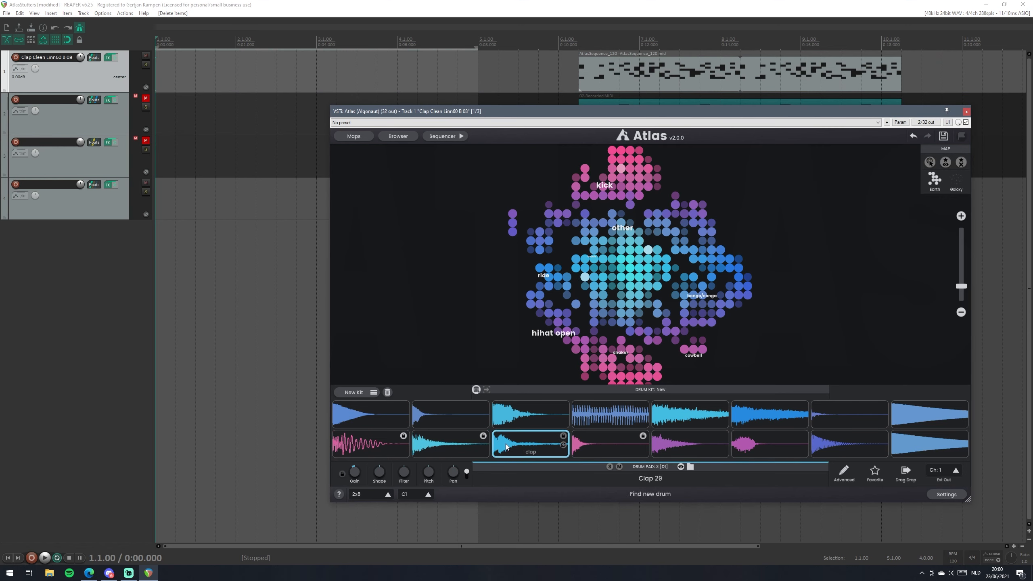
pyautogui.click(382, 444)
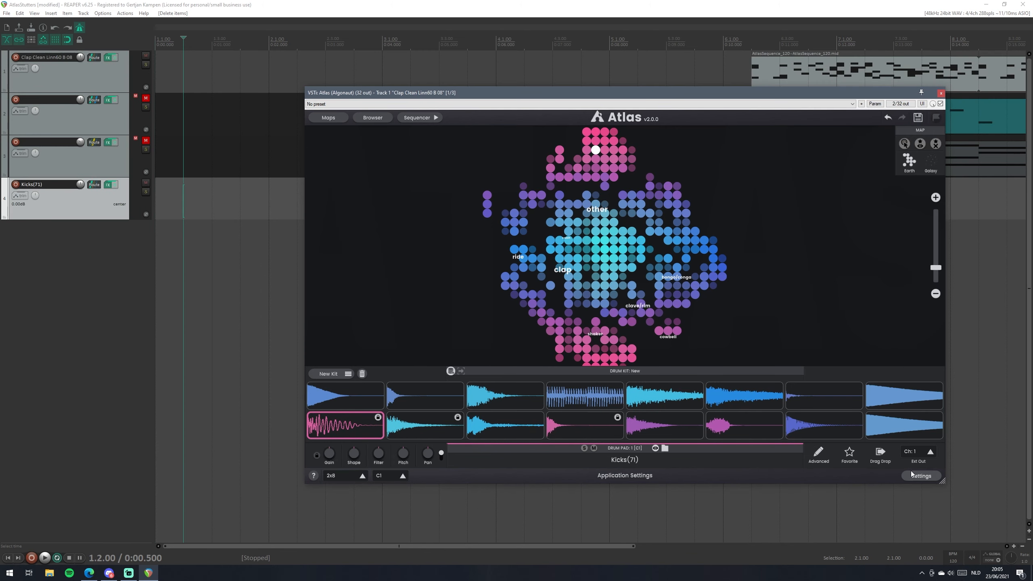
# Open the Atlas settings and examine the MIDI map functions and shortcut key options.
pyautogui.click(920, 475)
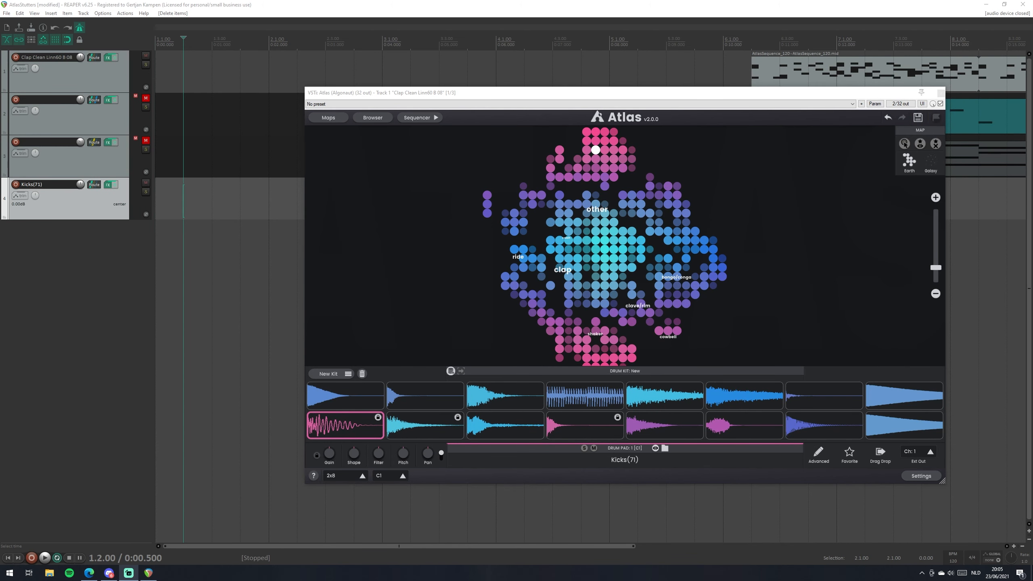
pyautogui.click(917, 477)
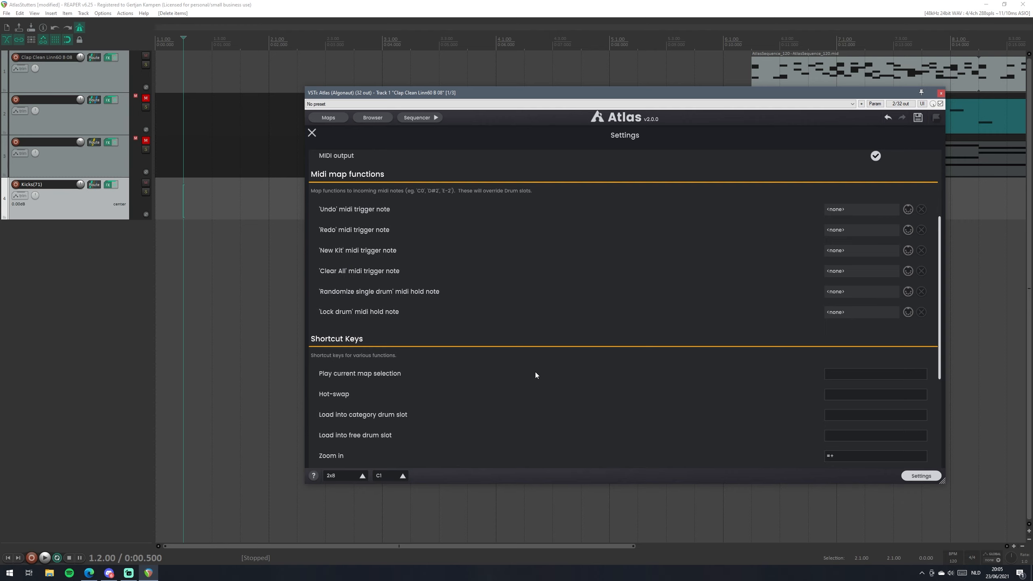
pyautogui.scroll(-2, 535, 375)
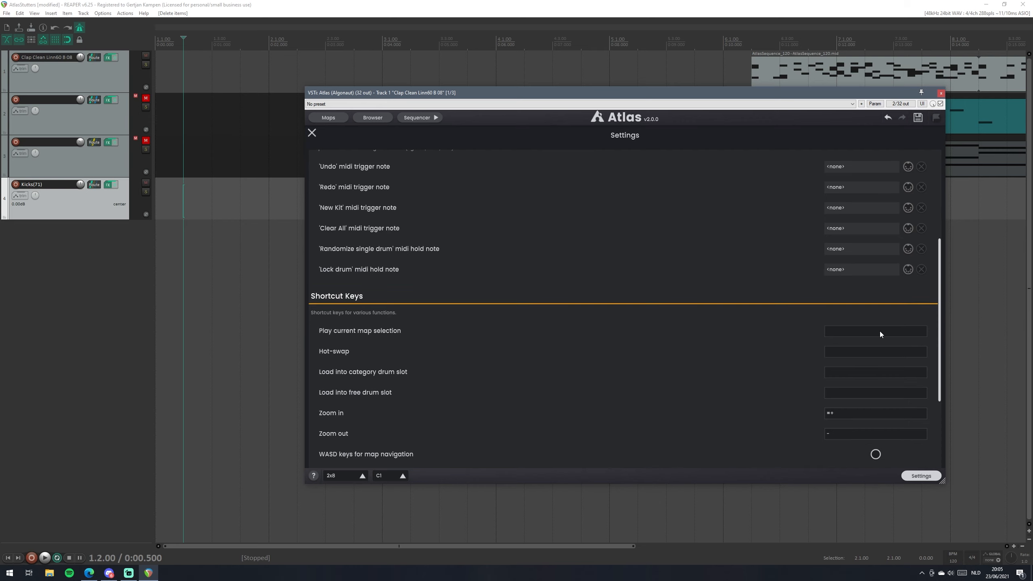
pyautogui.scroll(-5, 574, 393)
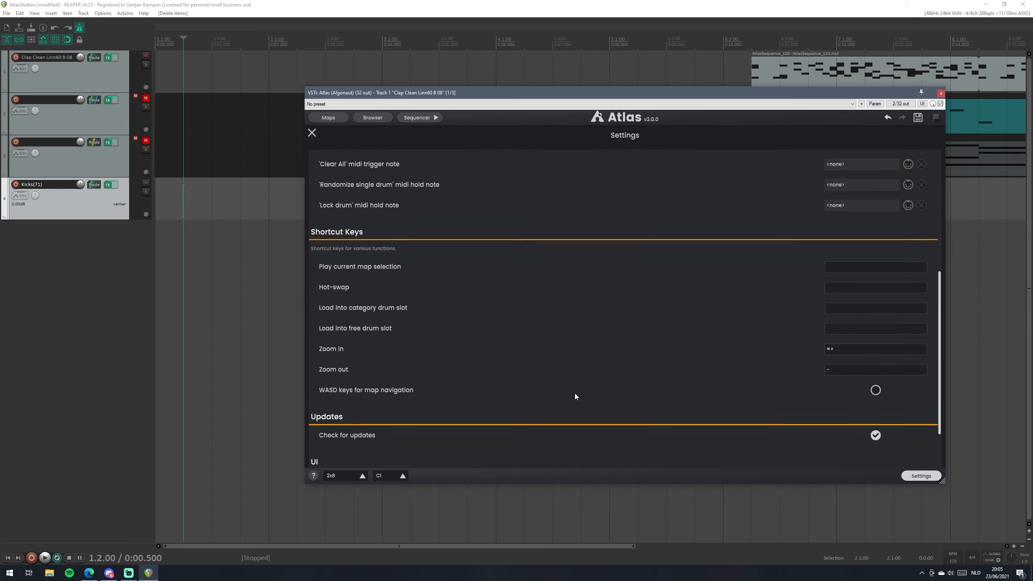
pyautogui.scroll(12, 571, 395)
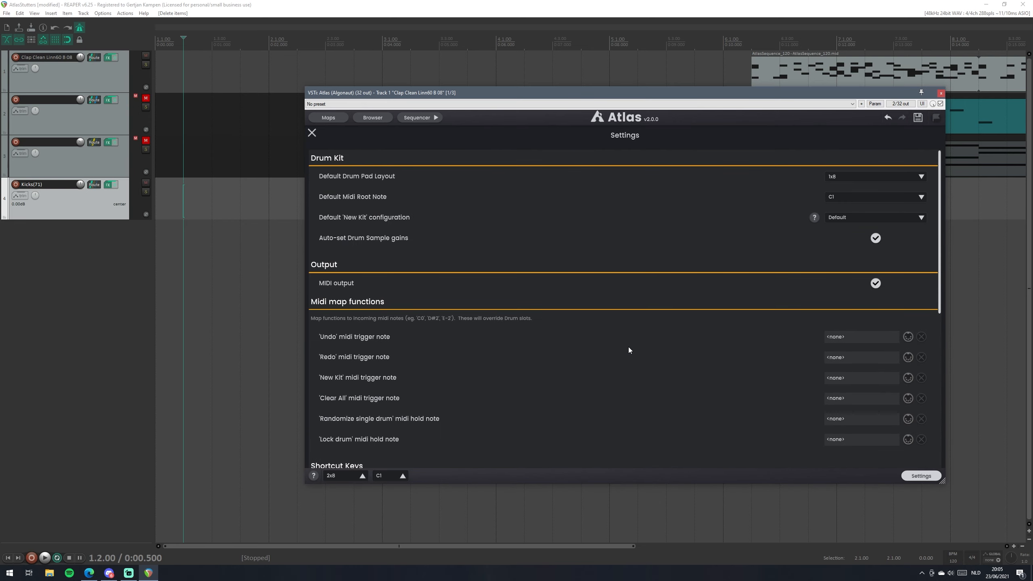
# Review the default drum pad layout, MIDI root note and New Kit configuration choices, close the settings, and shift the plugin window slightly.
pyautogui.click(862, 181)
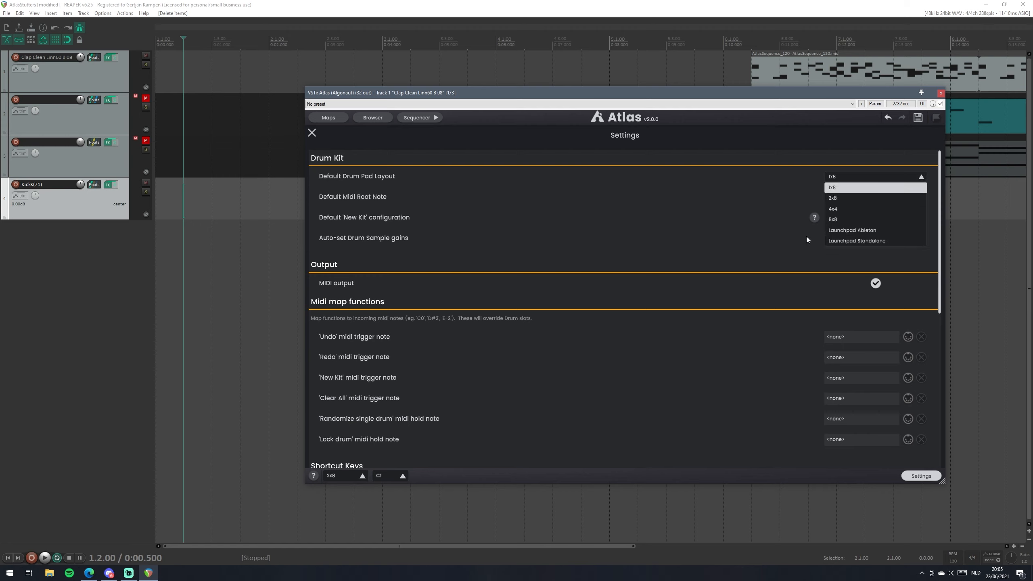
pyautogui.click(776, 220)
pyautogui.click(856, 197)
pyautogui.click(840, 217)
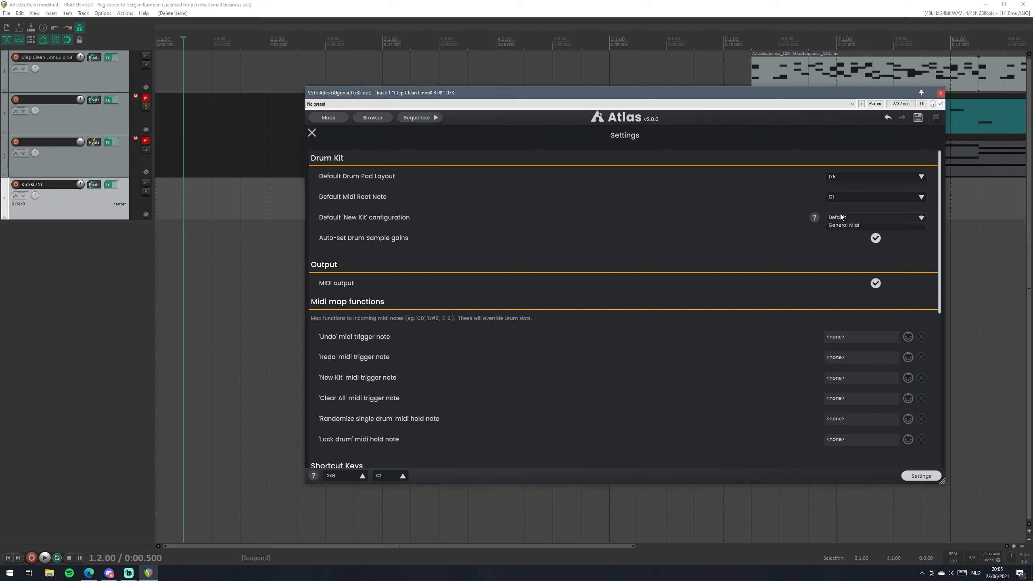
pyautogui.click(841, 217)
pyautogui.click(842, 230)
pyautogui.click(312, 133)
pyautogui.moveTo(377, 96)
pyautogui.mouseDown()
pyautogui.moveTo(362, 102)
pyautogui.moveTo(388, 109)
pyautogui.mouseUp()
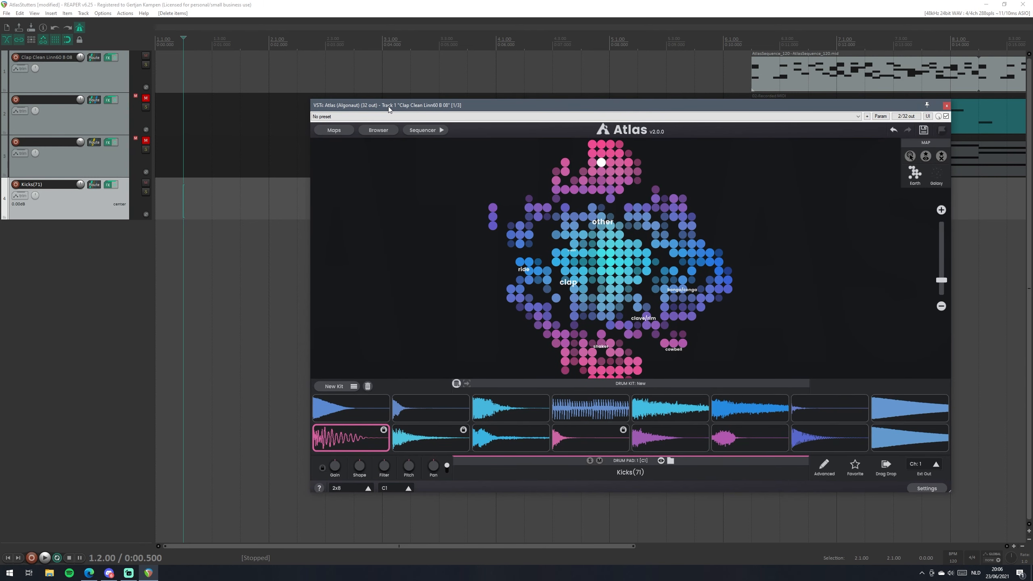
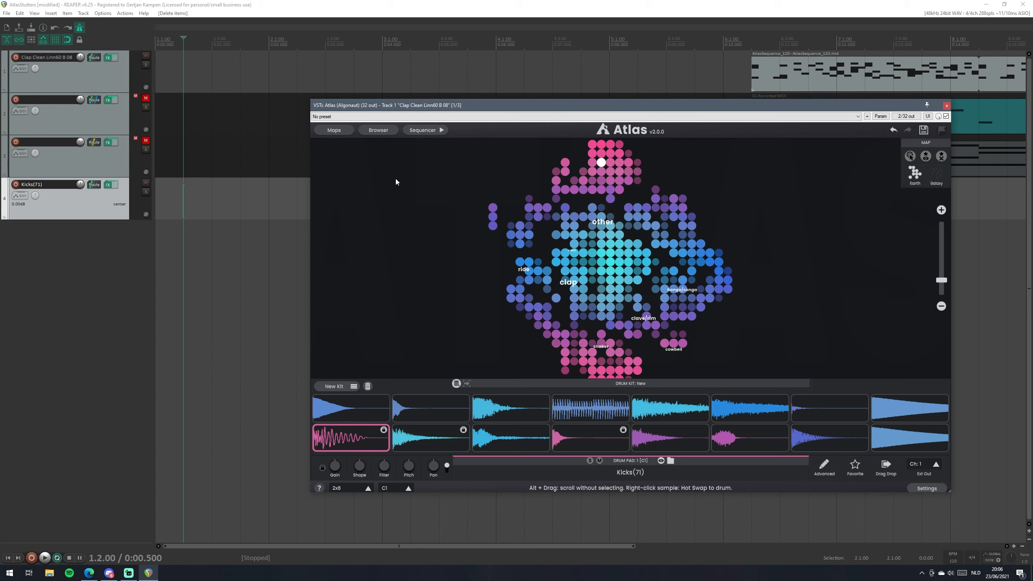
# Audition the locked kick pad holding Kicks(71) several times.
pyautogui.click(343, 448)
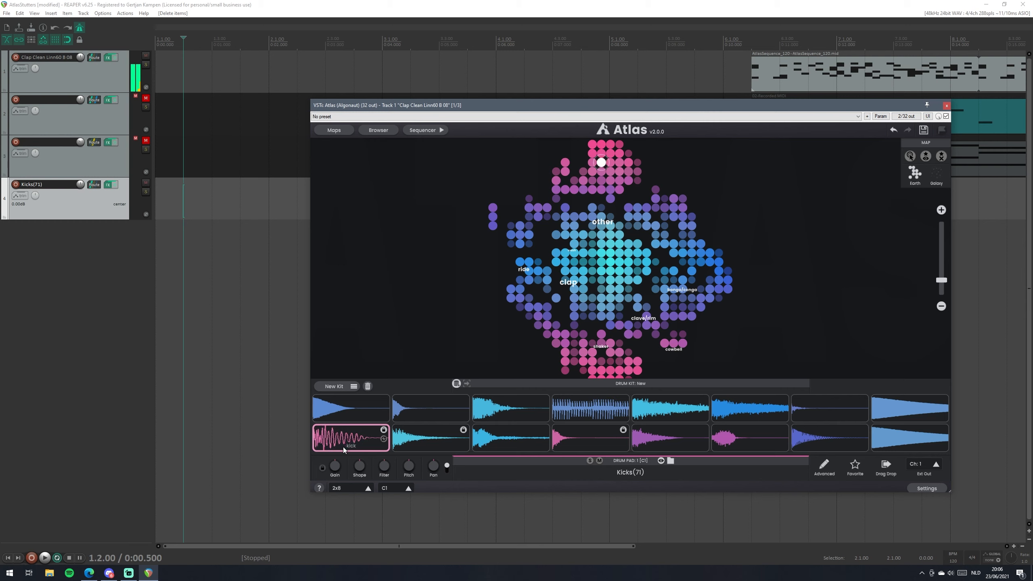
pyautogui.click(344, 448)
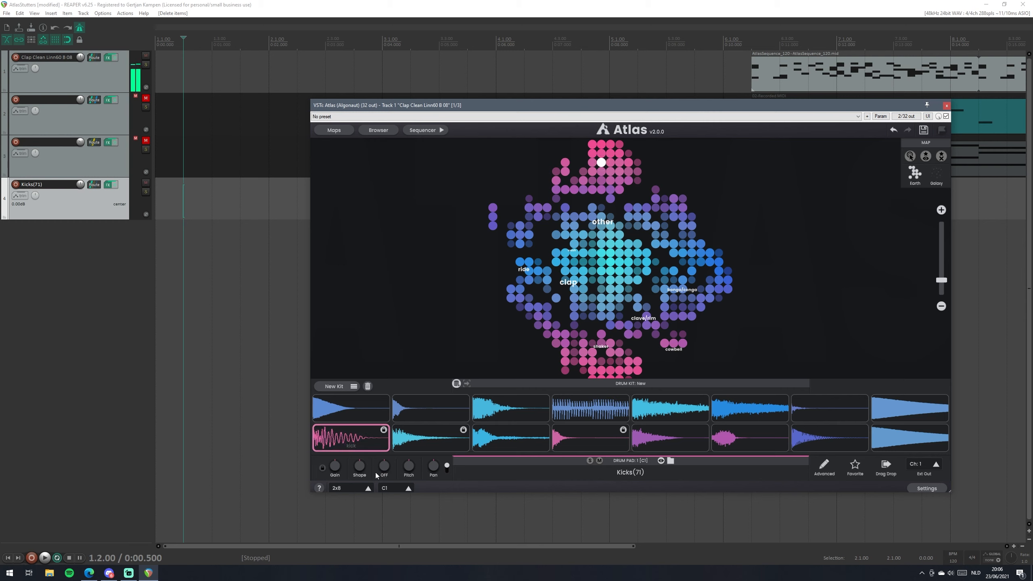
pyautogui.click(344, 447)
pyautogui.click(343, 445)
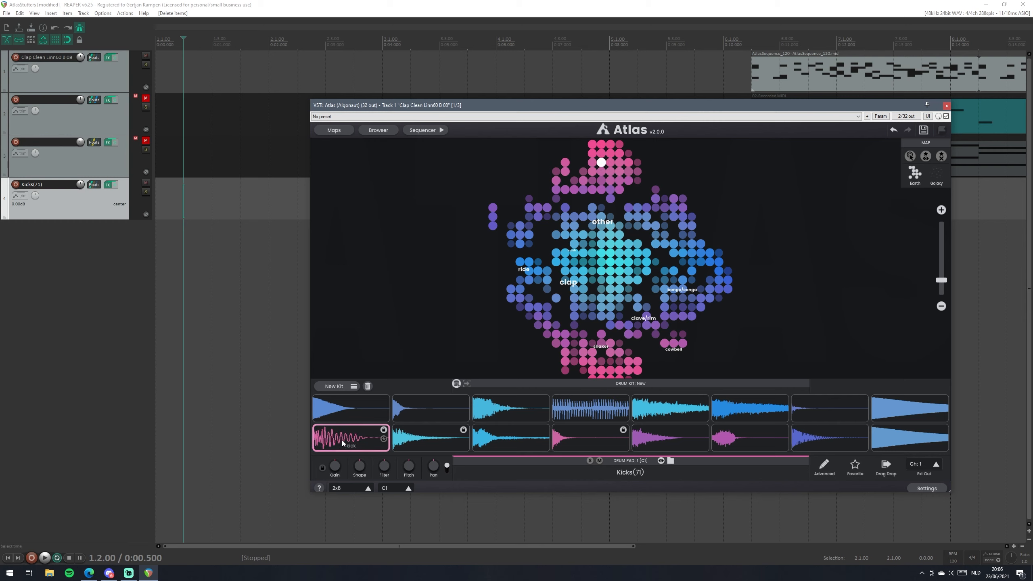
# In the kick's advanced sample controls, extend the sample end to 348 ms, audition it, shorten it to 27 ms, audition again, and close the controls.
pyautogui.click(823, 465)
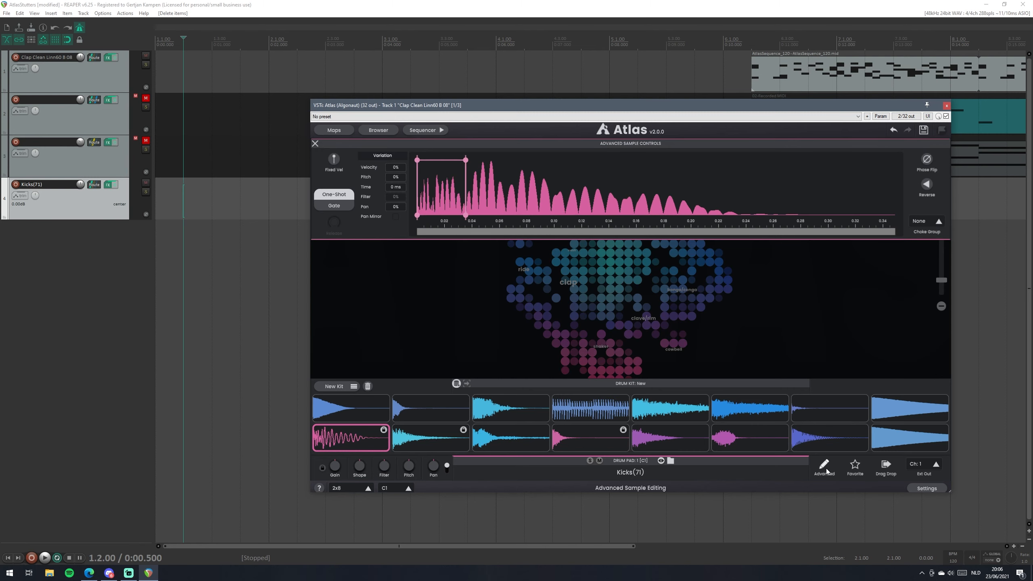
pyautogui.moveTo(466, 215); pyautogui.dragTo(895, 214)
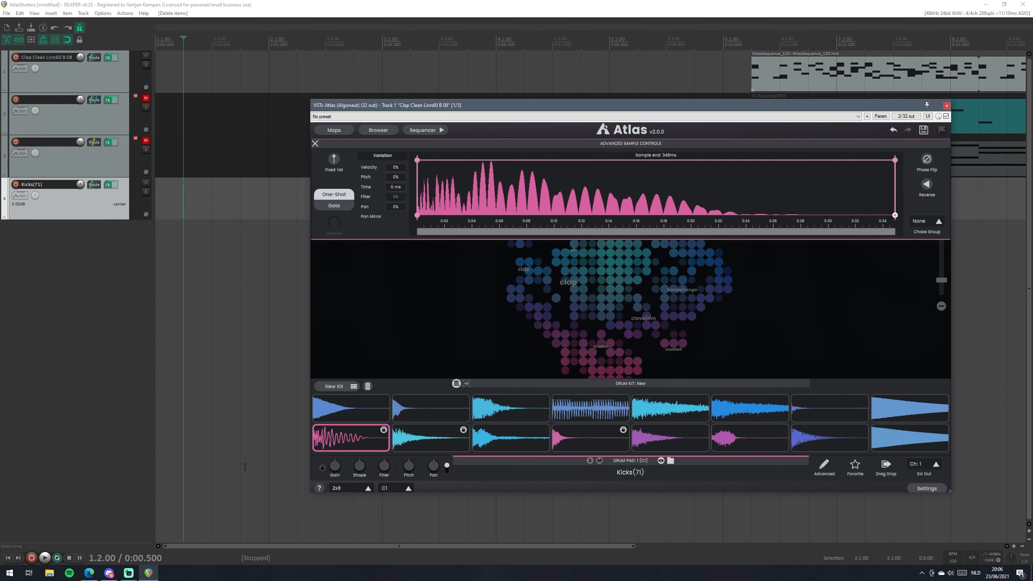
pyautogui.click(334, 444)
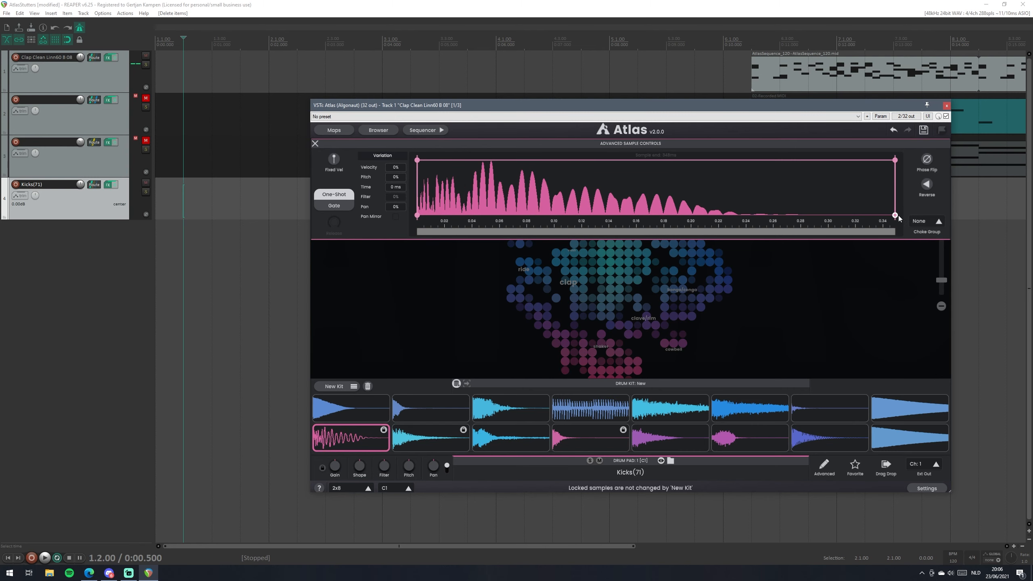
pyautogui.moveTo(894, 215); pyautogui.dragTo(452, 234)
pyautogui.click(336, 449)
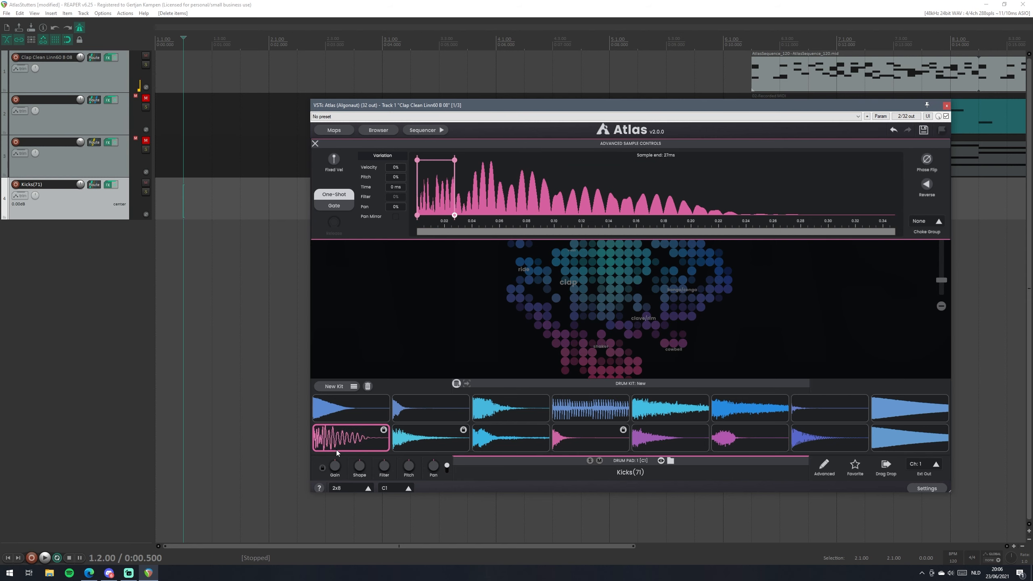
pyautogui.click(439, 272)
# Place the kick pad's sample on the Kicks(71) track at 1.2.00, play it, and delete the clip.
pyautogui.moveTo(345, 451); pyautogui.dragTo(2, 486)
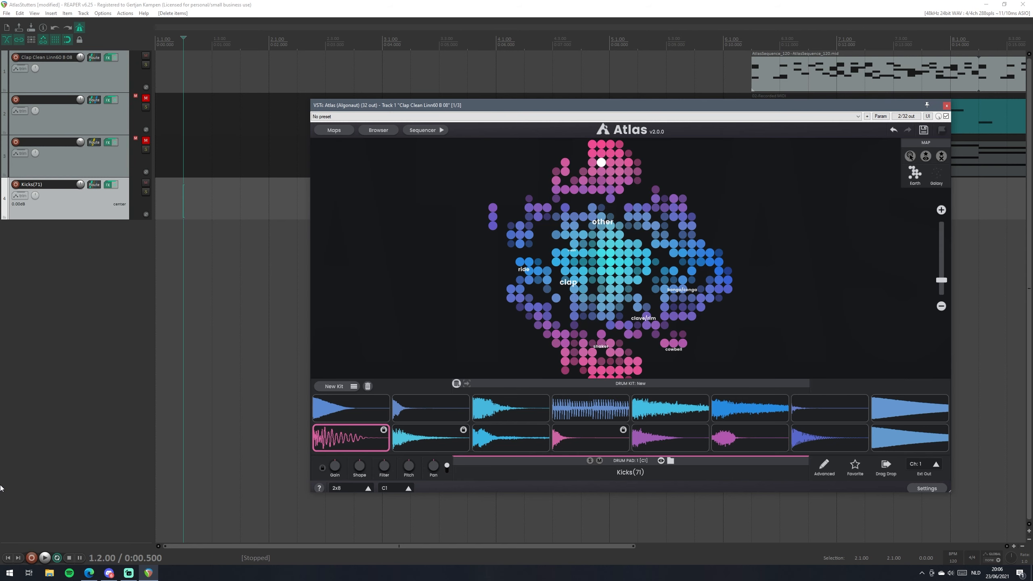
pyautogui.moveTo(373, 435); pyautogui.dragTo(186, 196)
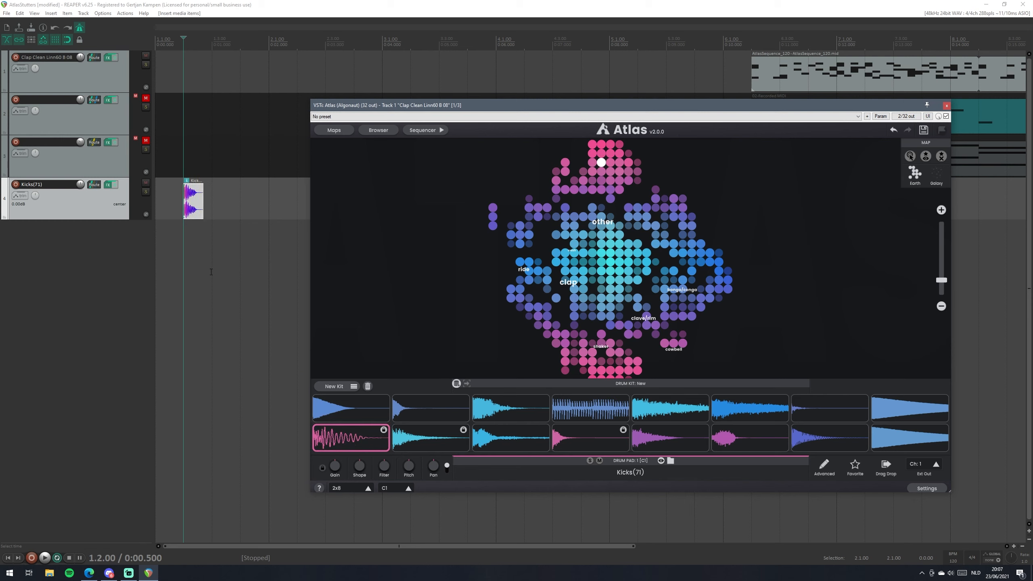
pyautogui.press('space')
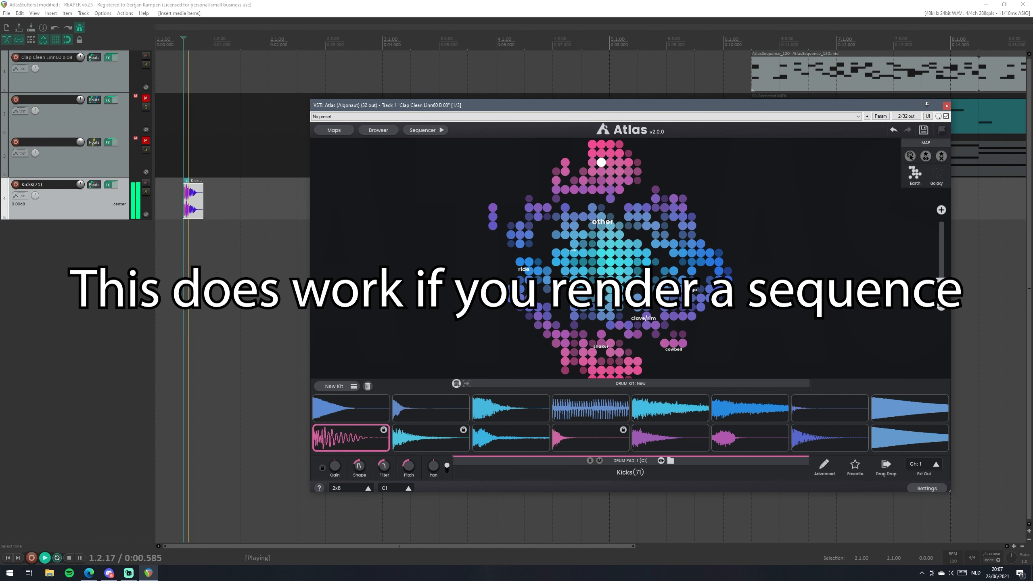
pyautogui.press('space')
pyautogui.click(188, 198)
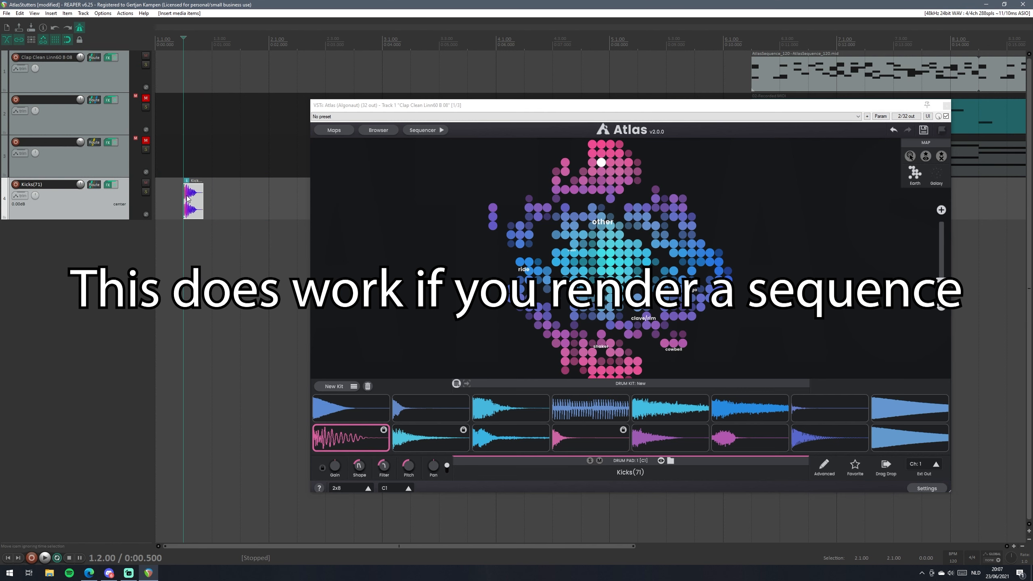
pyautogui.press('Delete')
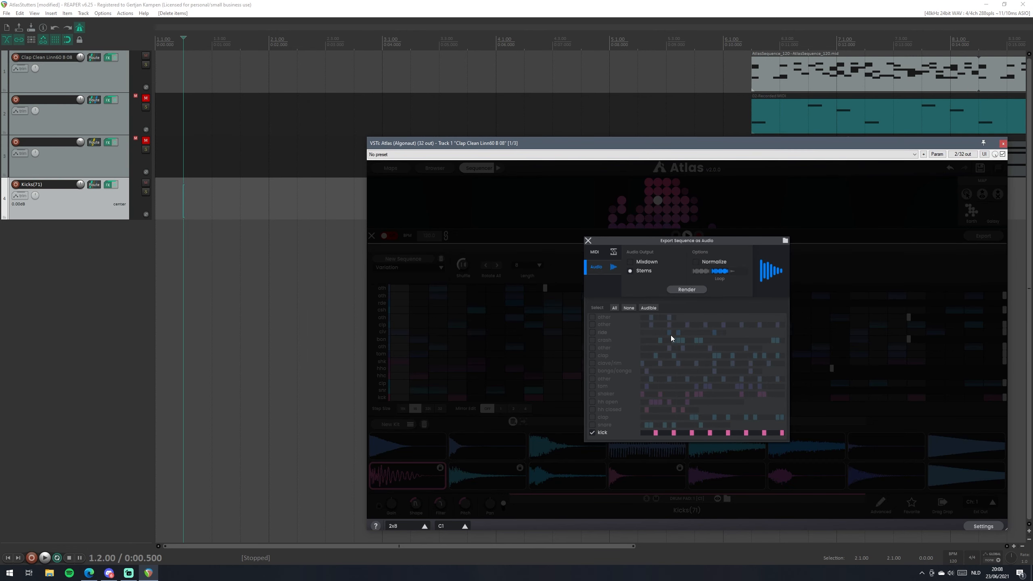
# Select the kick and tom channels for the audio export and render them as stems.
pyautogui.click(592, 433)
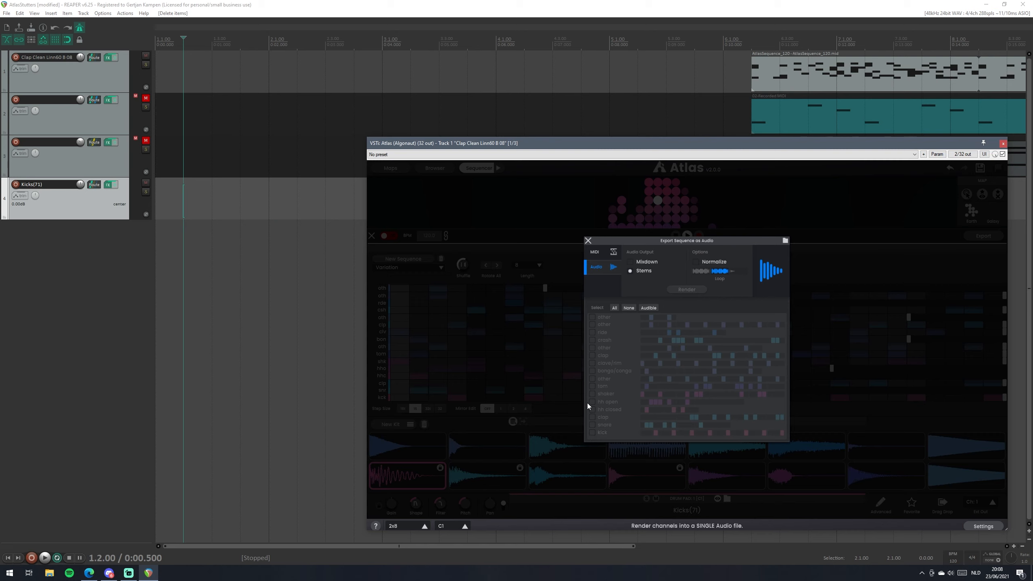
pyautogui.click(592, 433)
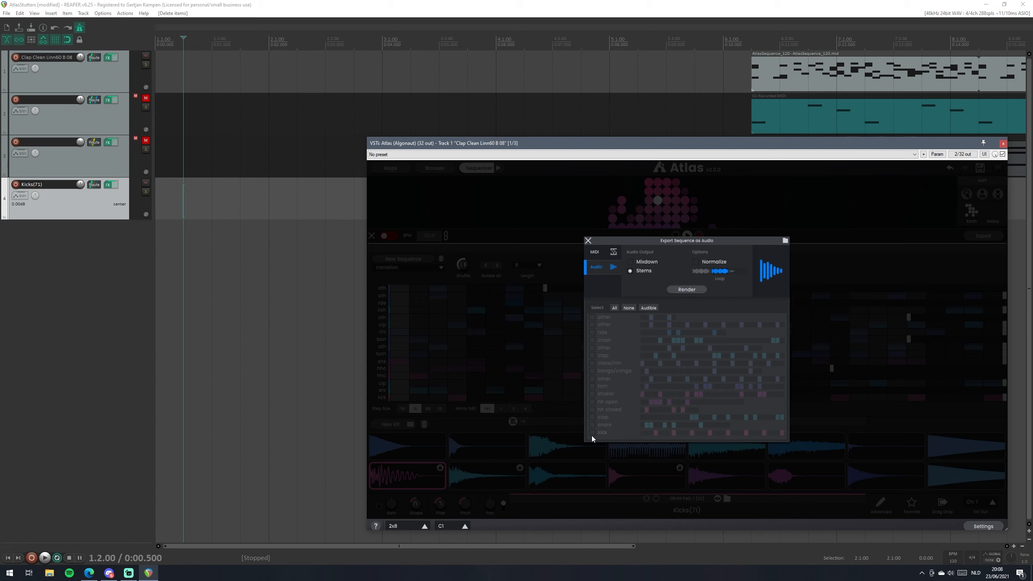
pyautogui.click(591, 386)
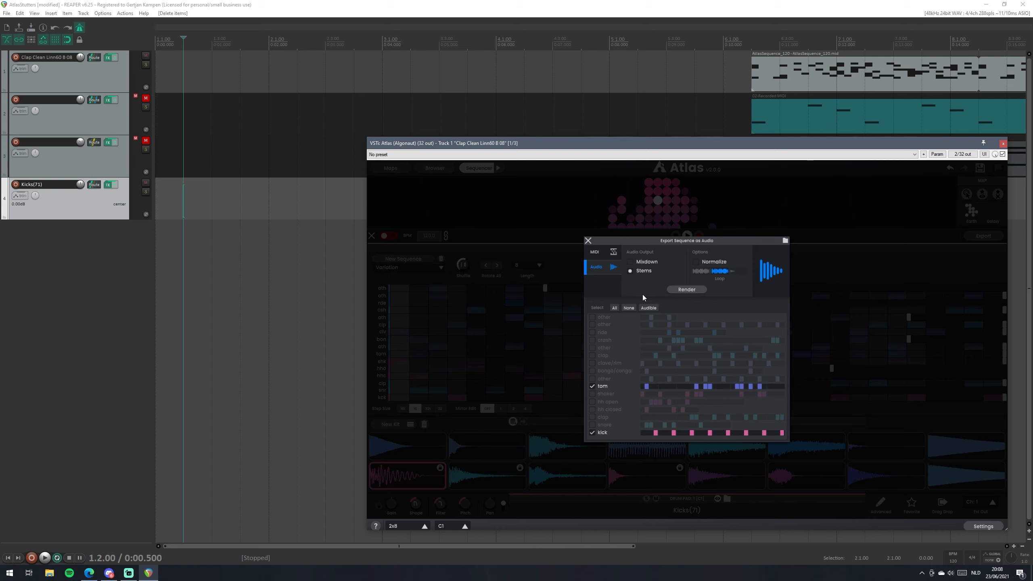
pyautogui.click(686, 289)
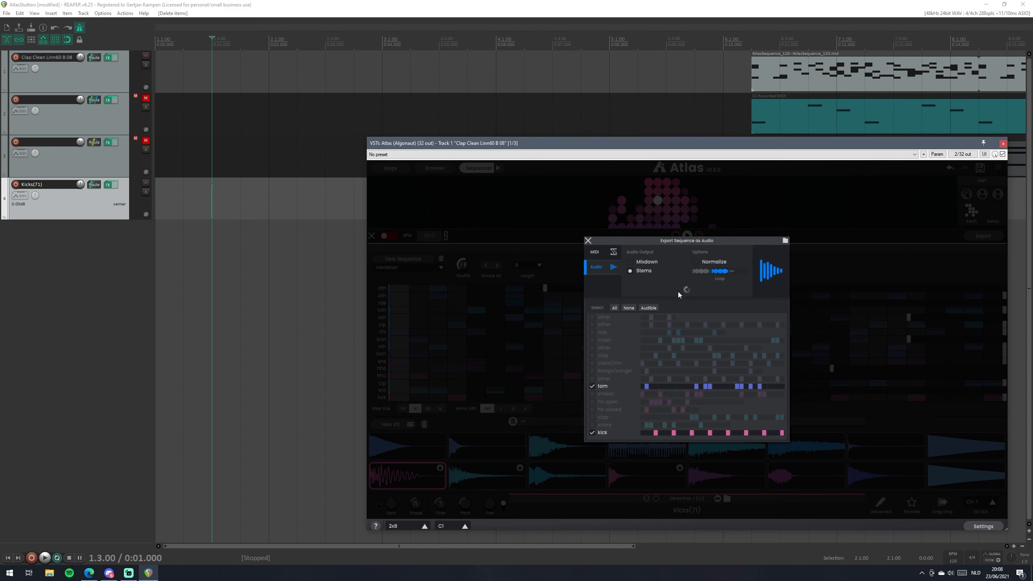
# Import the rendered stems from the Kicks(71) track downward at 1.2.00, adjusting the media to the suggested tempo, and inspect the created tracks.
pyautogui.moveTo(678, 289); pyautogui.dragTo(177, 220)
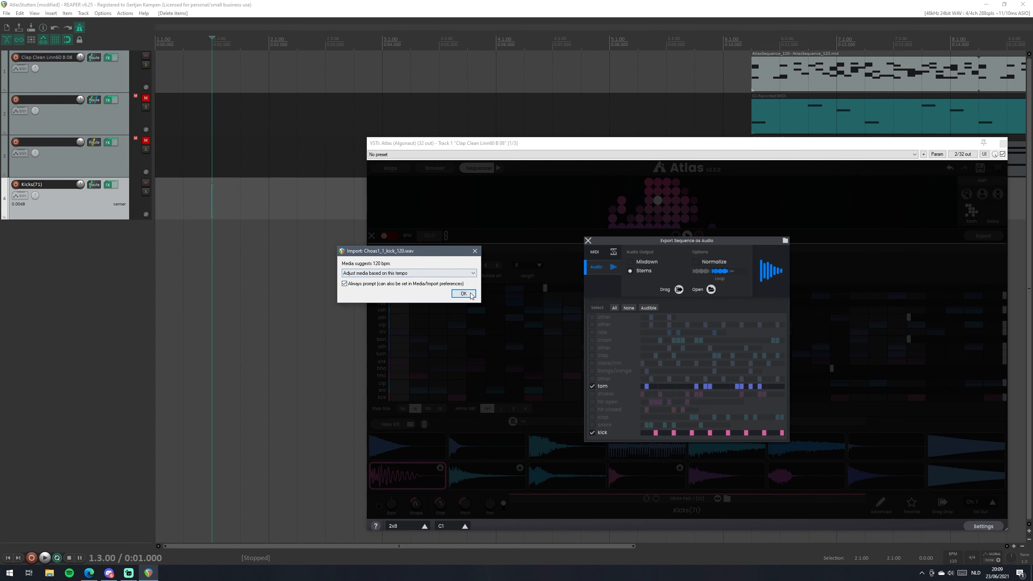
pyautogui.click(463, 294)
pyautogui.click(492, 295)
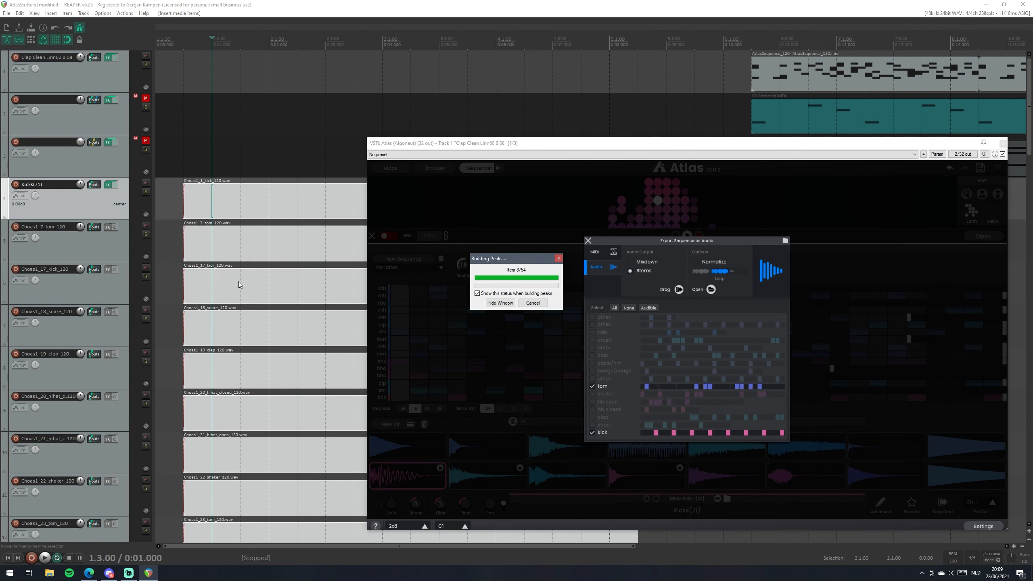
pyautogui.scroll(-10, 87, 261)
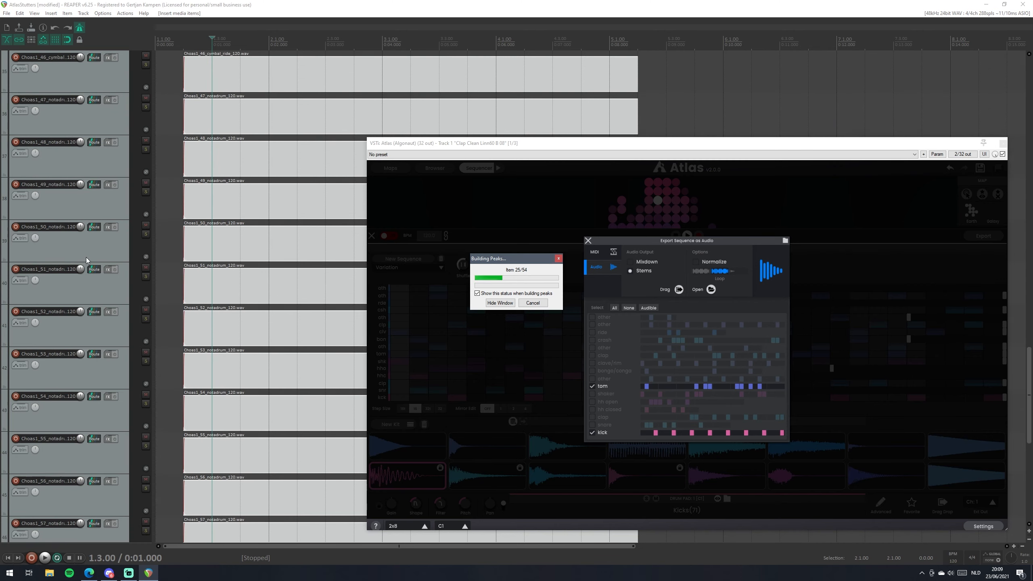
pyautogui.scroll(4, 104, 371)
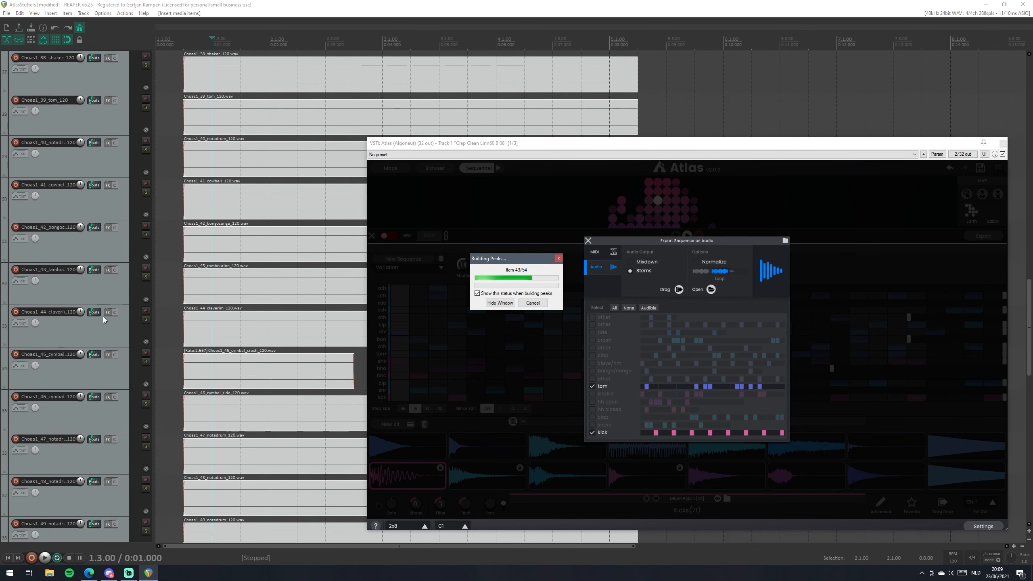
pyautogui.scroll(13, 92, 296)
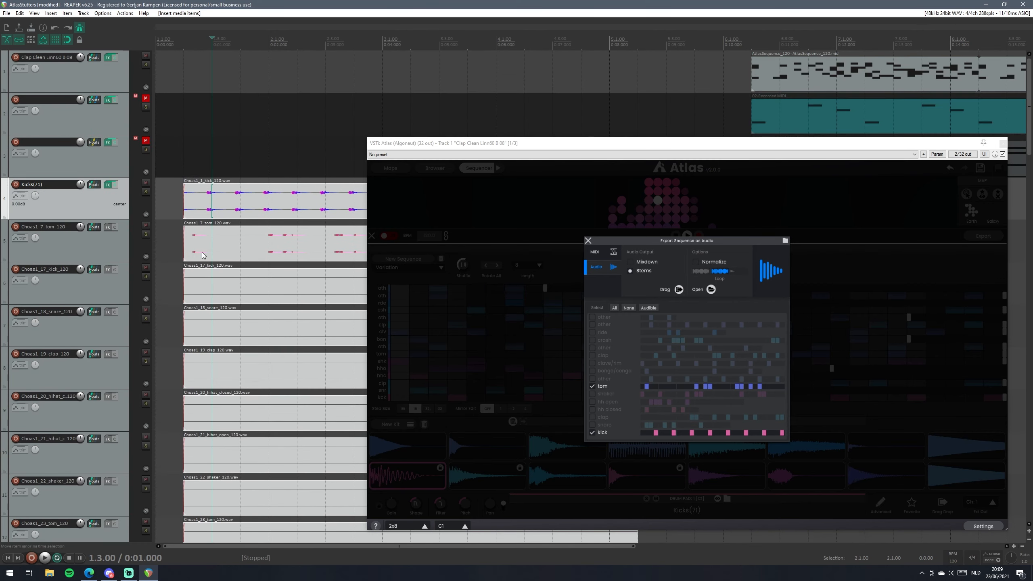
# Remove all imported stem tracks from Choas1_7_tom_120 down to the last one, and hide the sequencer to show the full map.
pyautogui.click(102, 245)
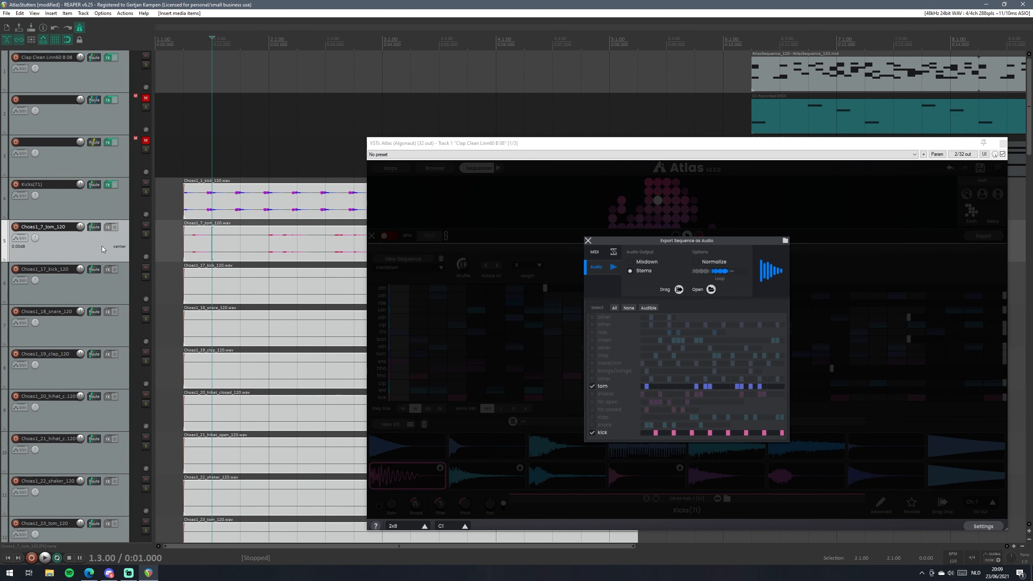
pyautogui.scroll(-14, 100, 250)
pyautogui.scroll(-8, 77, 293)
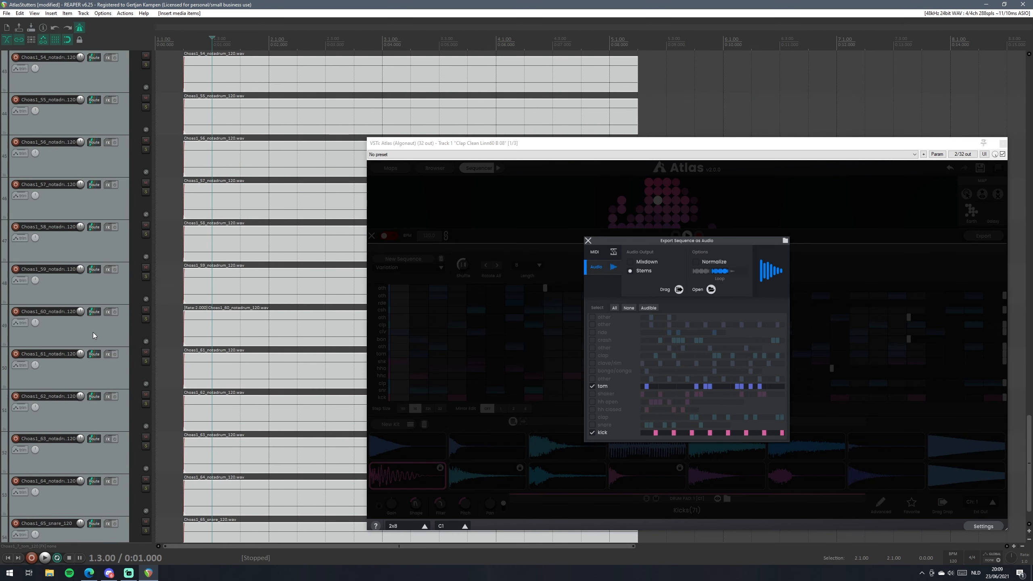
pyautogui.scroll(15, 98, 490)
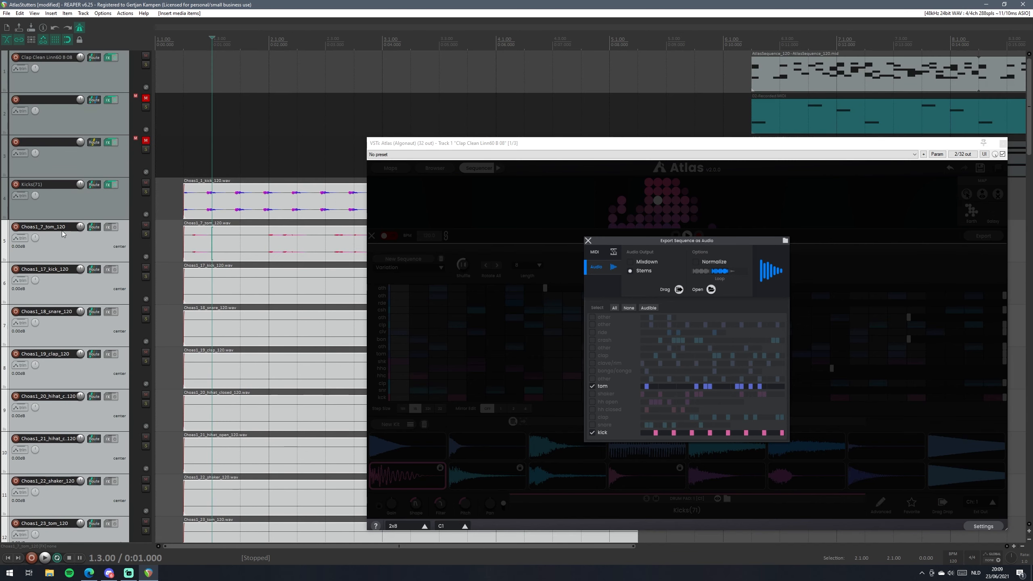
pyautogui.rightClick(75, 257)
pyautogui.click(126, 312)
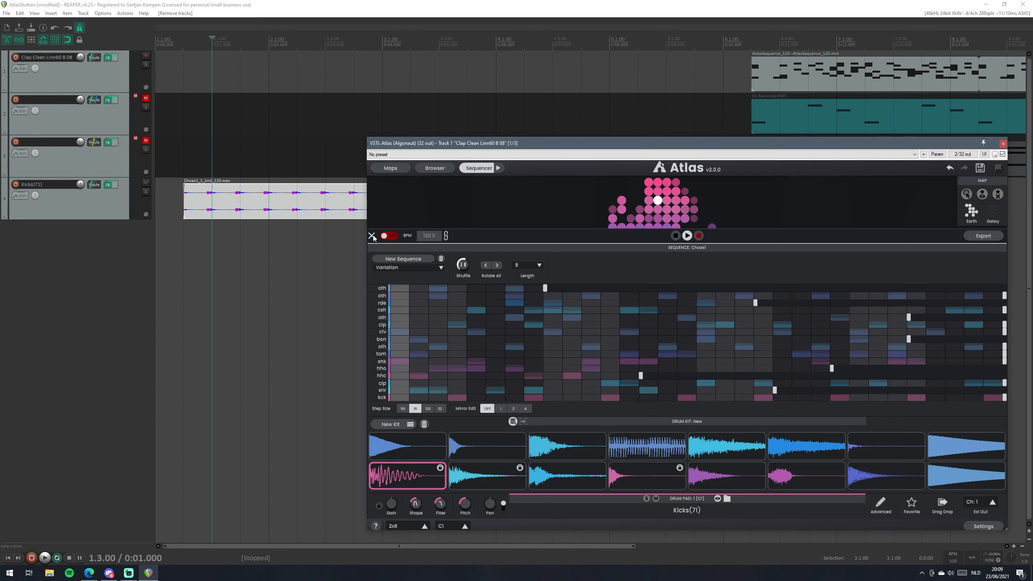
pyautogui.click(372, 236)
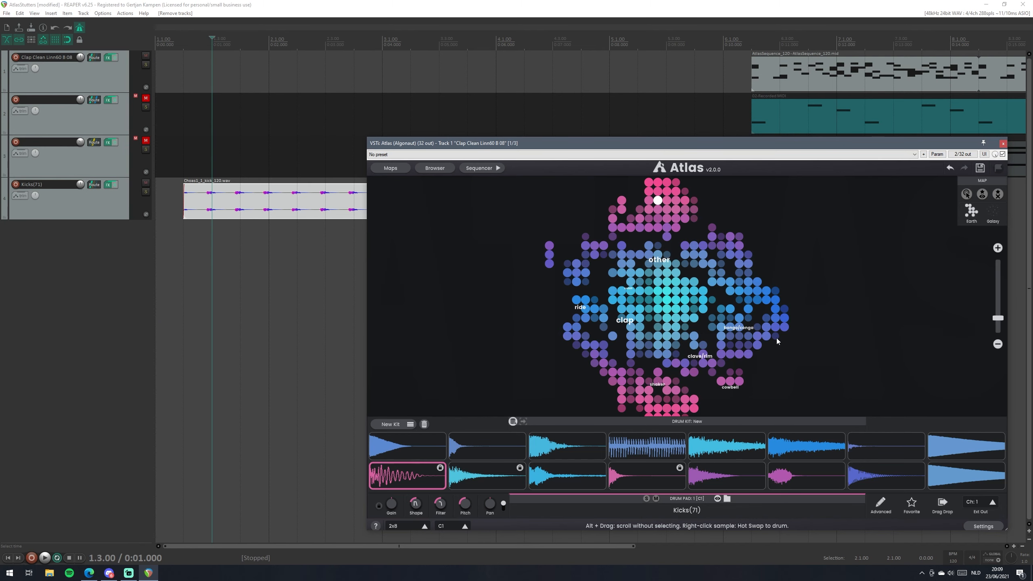
# Show the sequencer and examine the drum kit, output, MIDI map function and shortcut key settings.
pyautogui.moveTo(810, 338)
pyautogui.mouseDown()
pyautogui.moveTo(795, 324)
pyautogui.moveTo(834, 331)
pyautogui.moveTo(825, 332)
pyautogui.mouseUp()
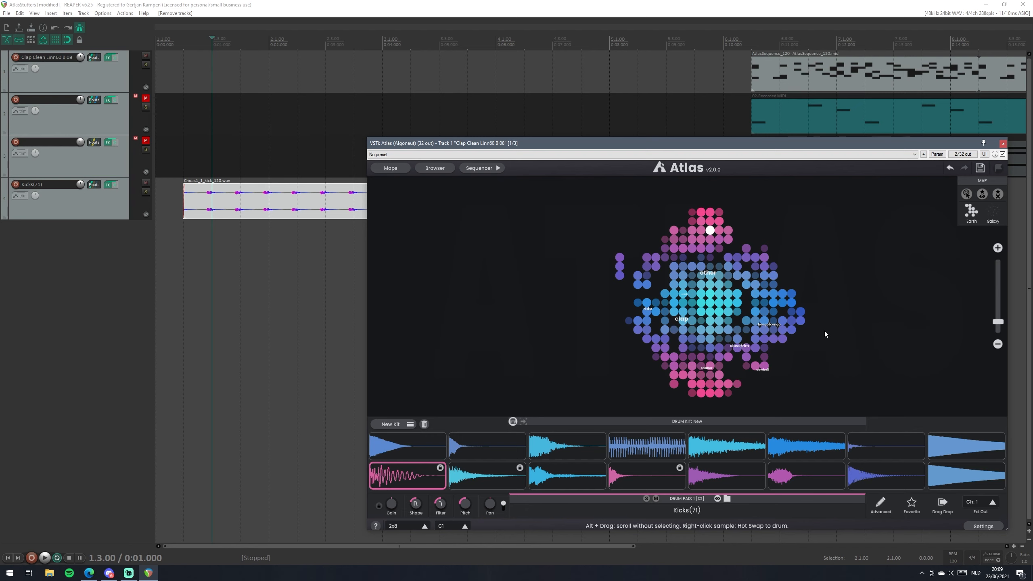
pyautogui.click(475, 171)
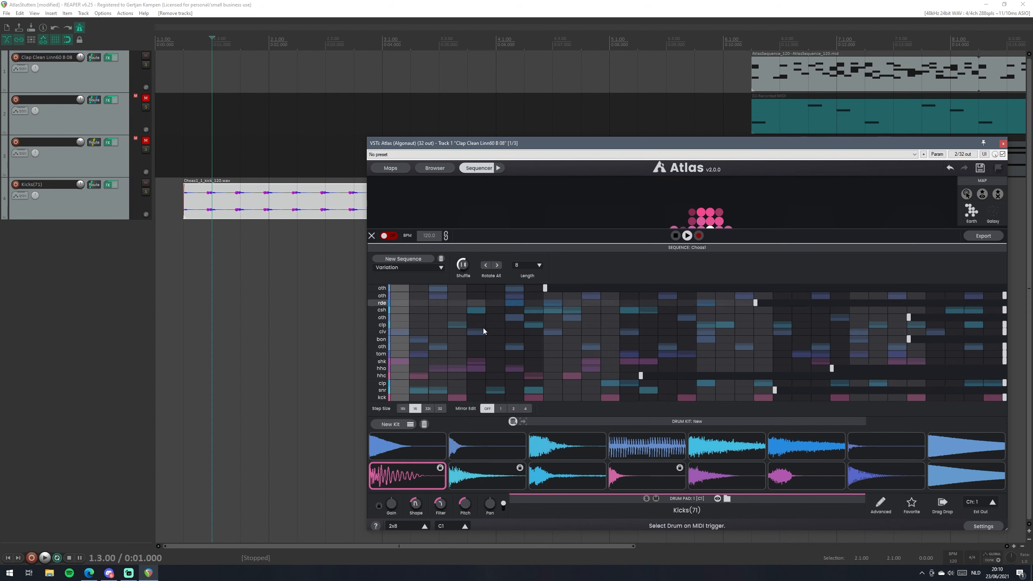
pyautogui.click(981, 526)
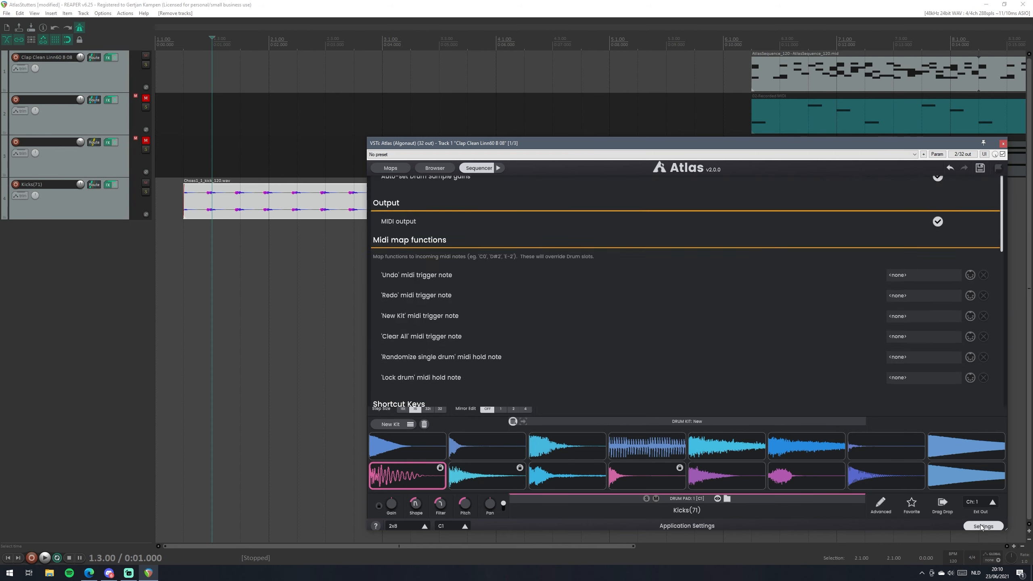
pyautogui.scroll(-1, 482, 236)
pyautogui.scroll(1, 481, 259)
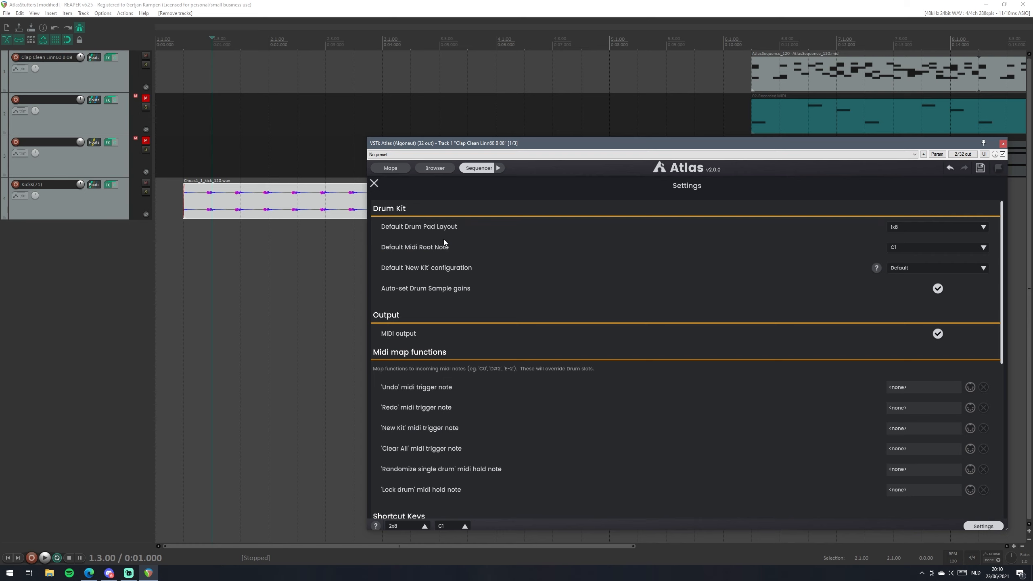
pyautogui.scroll(-7, 547, 345)
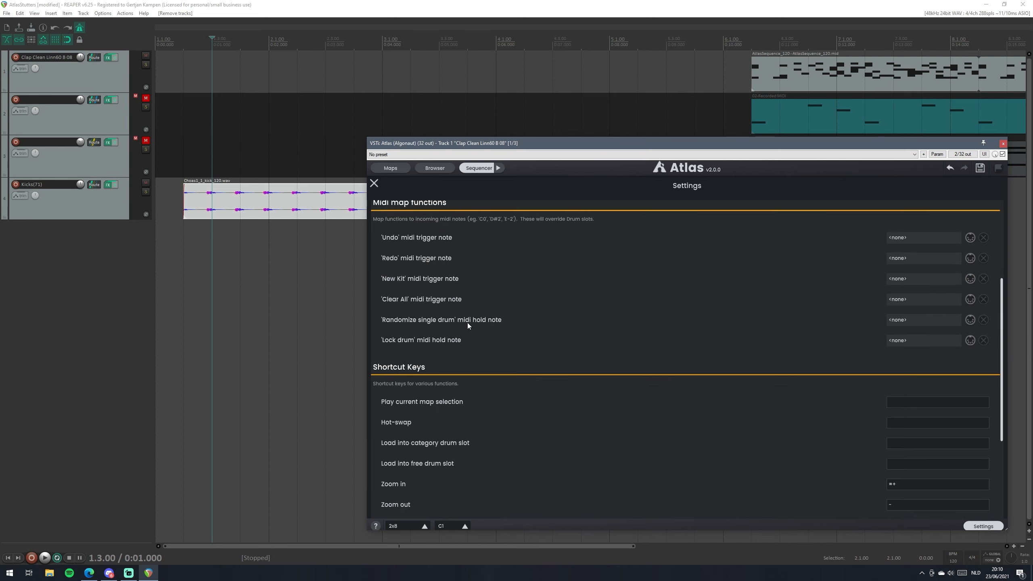
pyautogui.click(375, 184)
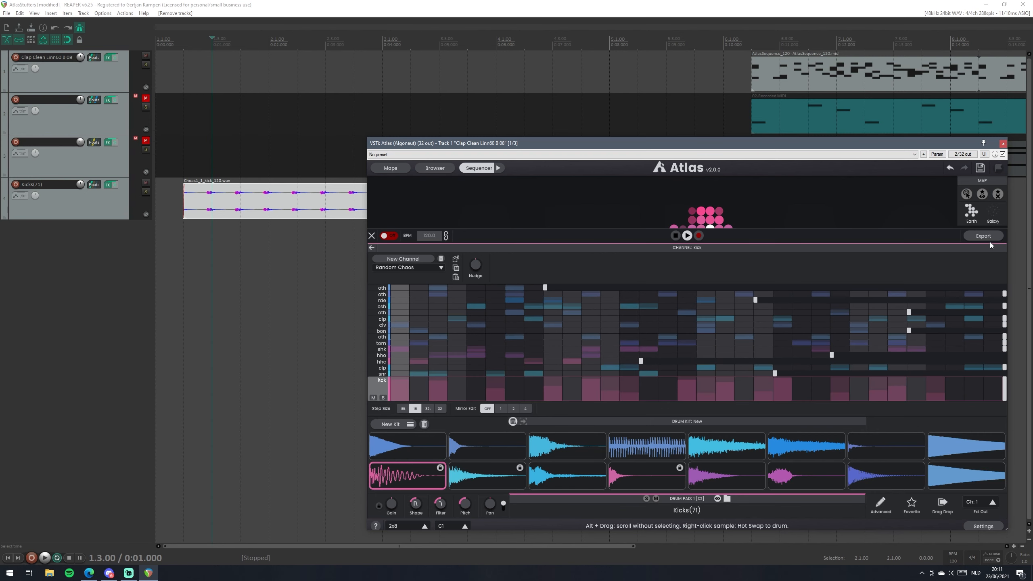
# Hide the sequencer, move the plug-in window nearer the screen's centre, and turn on the map's pointer preview to audition samples.
pyautogui.click(371, 235)
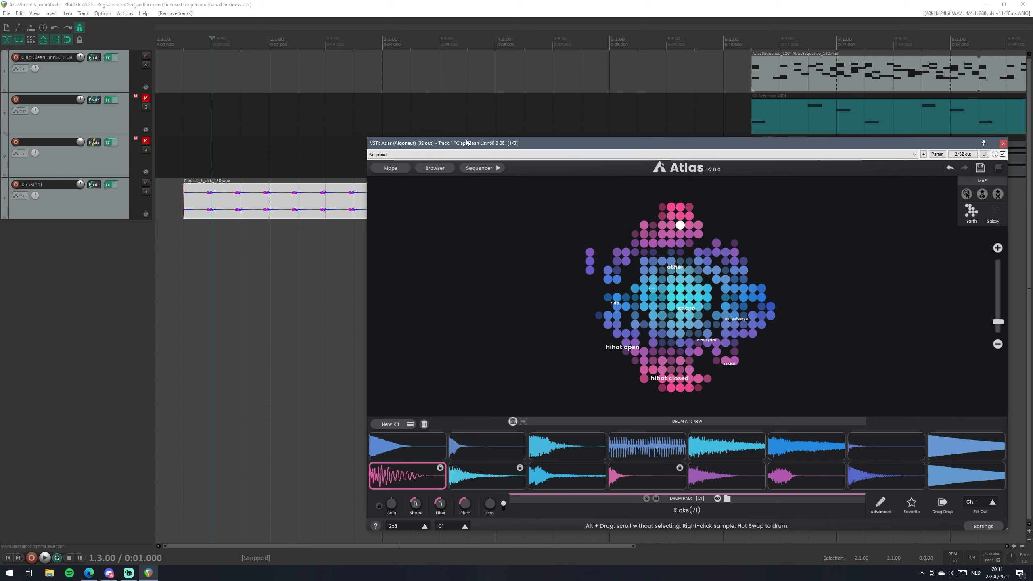
pyautogui.moveTo(478, 147); pyautogui.dragTo(389, 112)
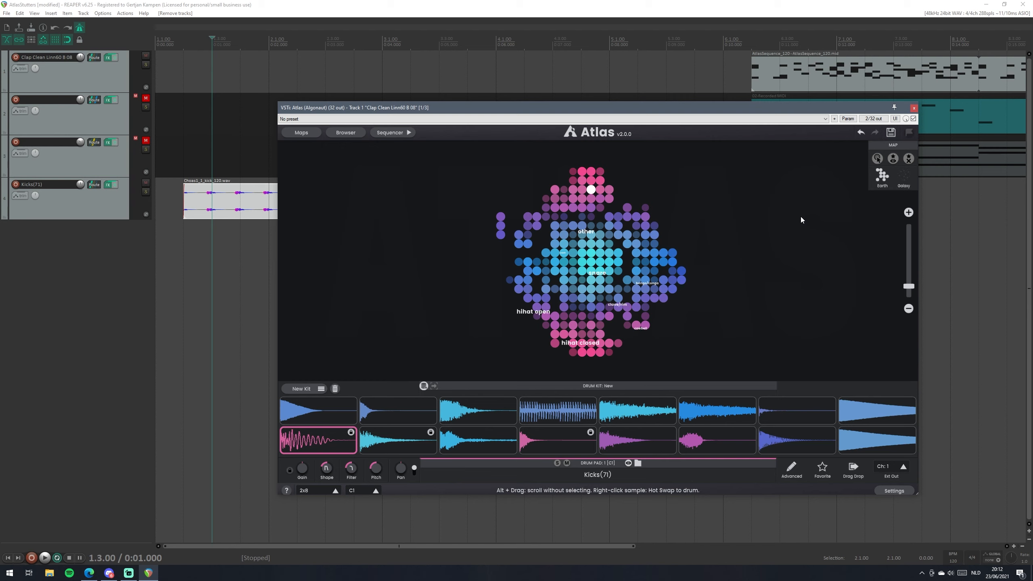
pyautogui.click(877, 159)
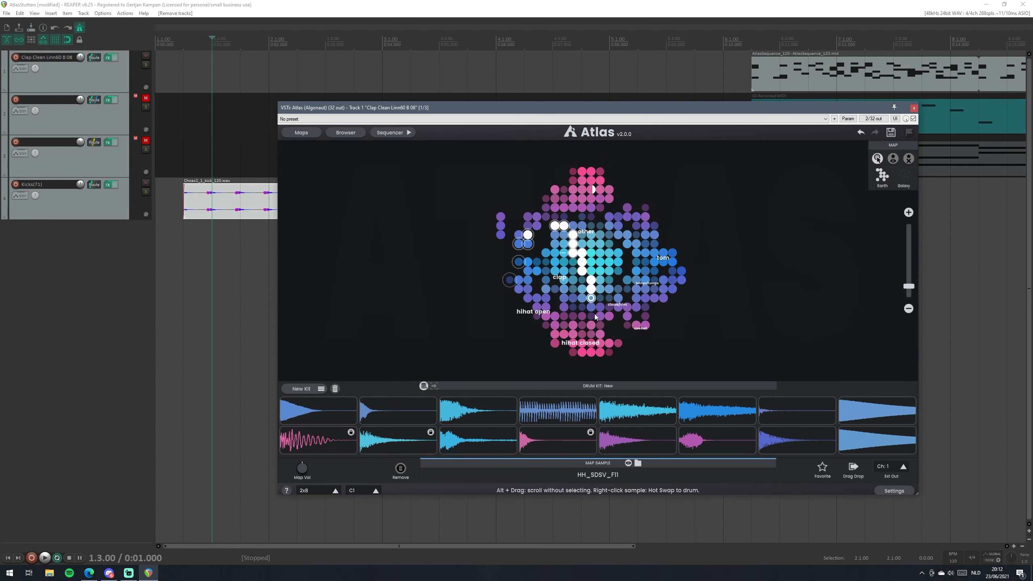